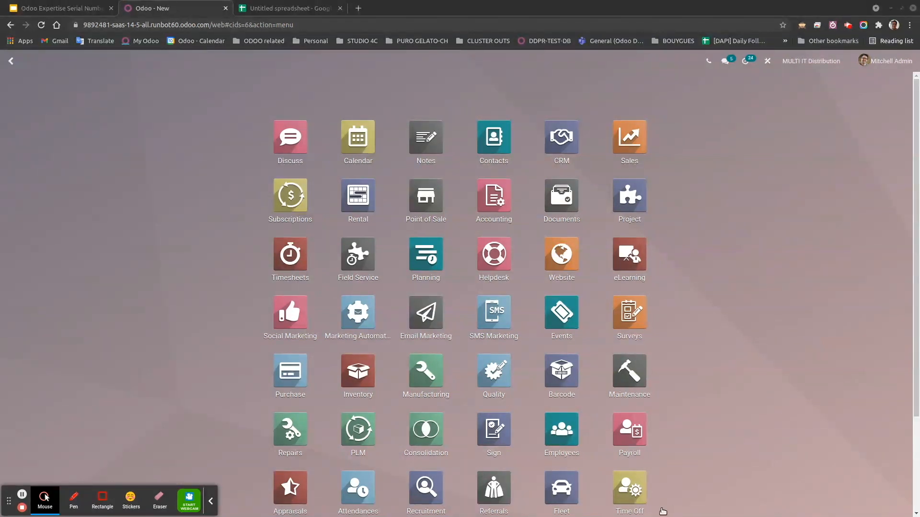
Enable Lots & Serial Numbers traceability in the Inventory settings and save the configuration
{"action": "scroll", "coordinate": [678, 453], "scroll_direction": "down", "scroll_amount": 3}
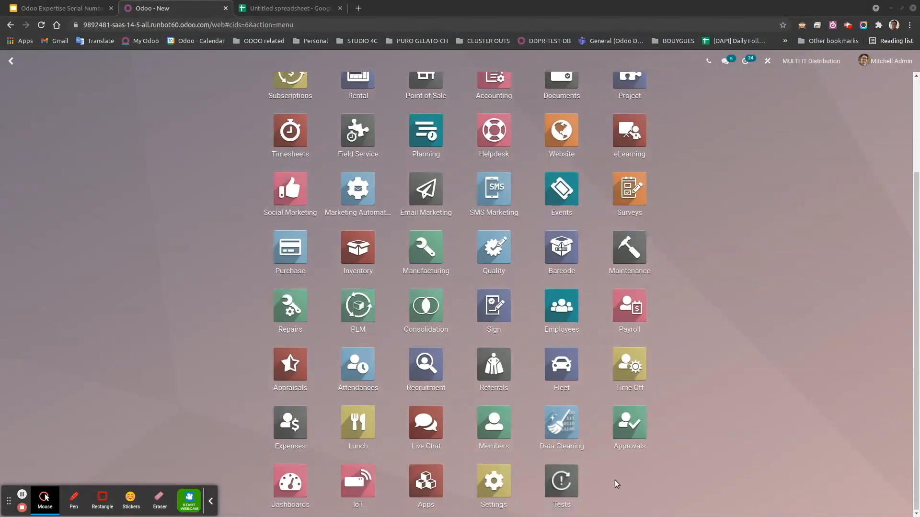
{"action": "left_click", "coordinate": [493, 479]}
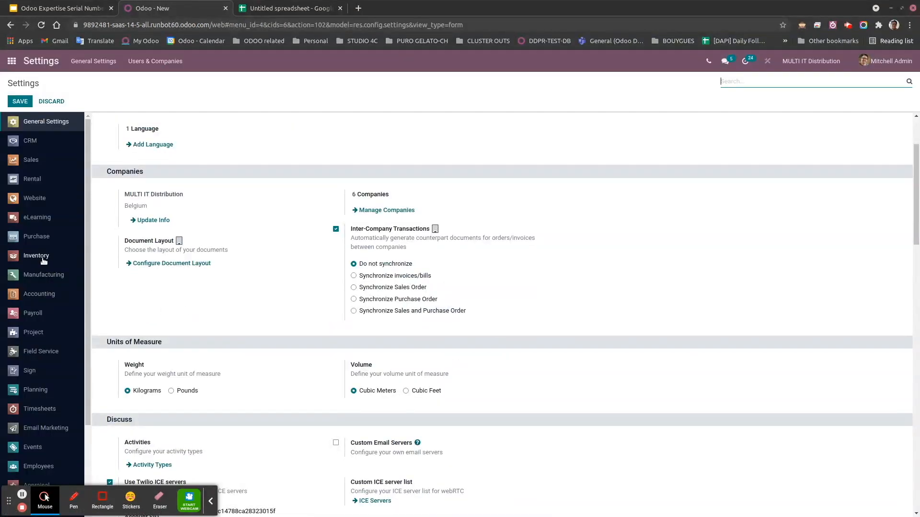
{"action": "left_click", "coordinate": [43, 260]}
{"action": "scroll", "coordinate": [259, 365], "scroll_direction": "down", "scroll_amount": 10}
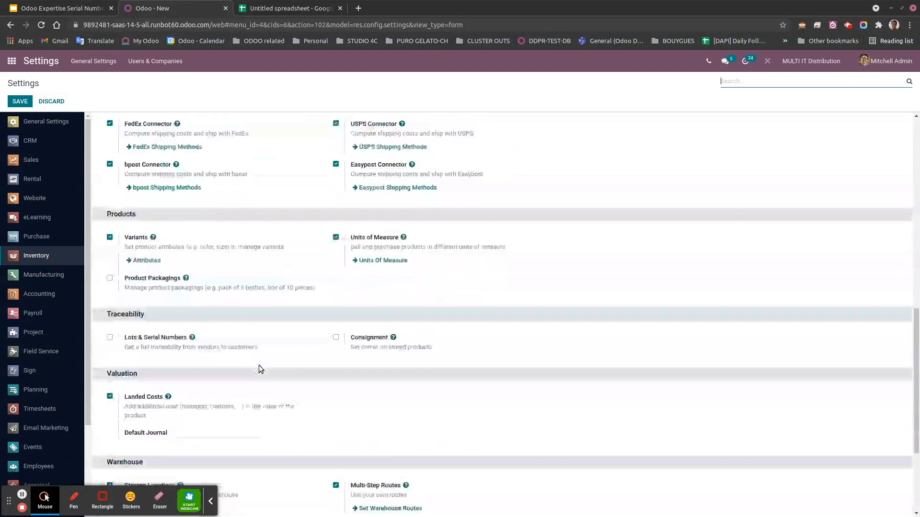
{"action": "scroll", "coordinate": [209, 390], "scroll_direction": "down", "scroll_amount": 4}
{"action": "scroll", "coordinate": [209, 391], "scroll_direction": "up", "scroll_amount": 2}
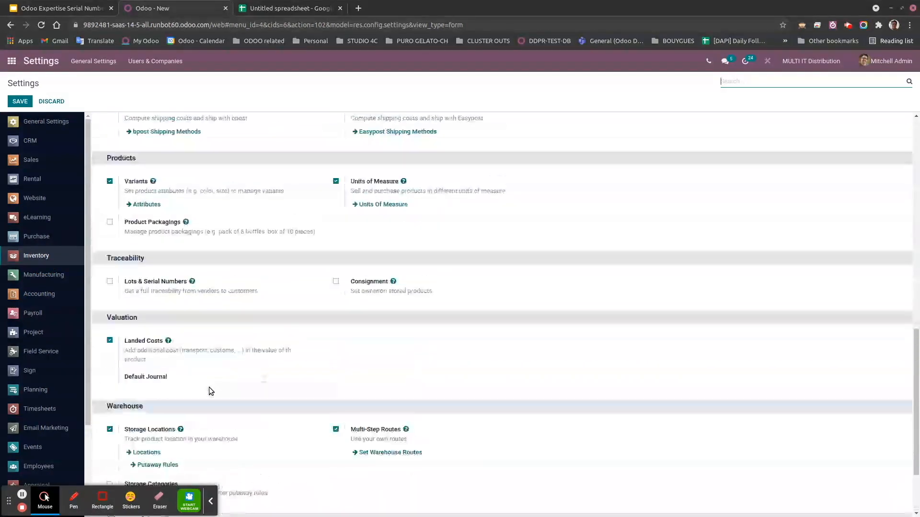
{"action": "left_click", "coordinate": [110, 281]}
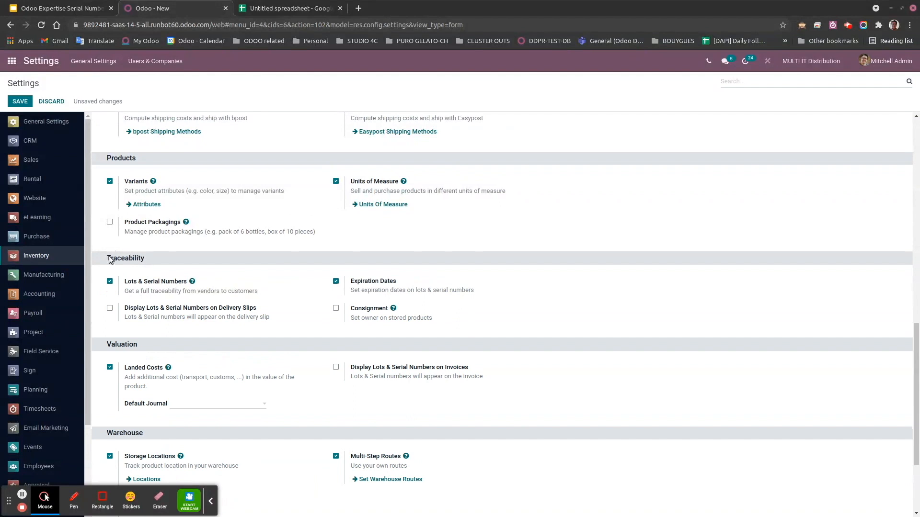
{"action": "left_click", "coordinate": [20, 102]}
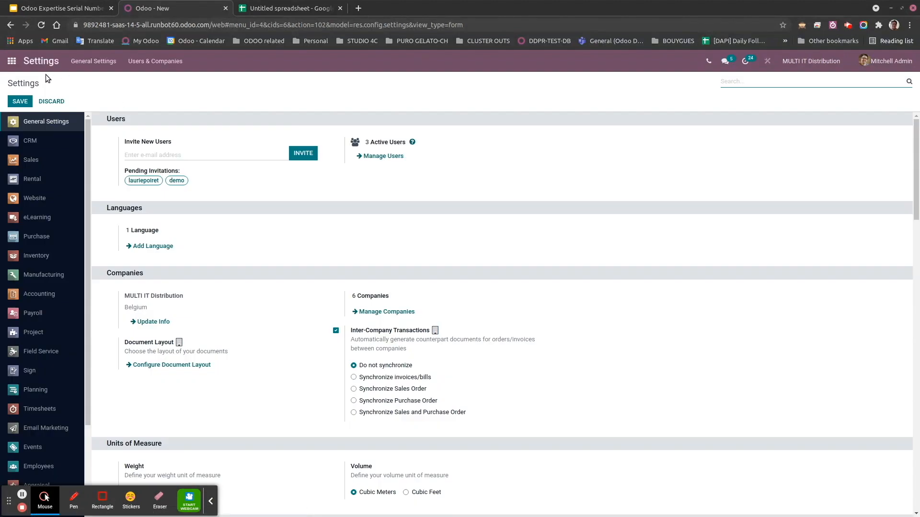
Set the SuperScan Scanner LR BT 3D product's inventory tracking to By Unique Serial Number and save it
{"action": "left_click", "coordinate": [11, 60]}
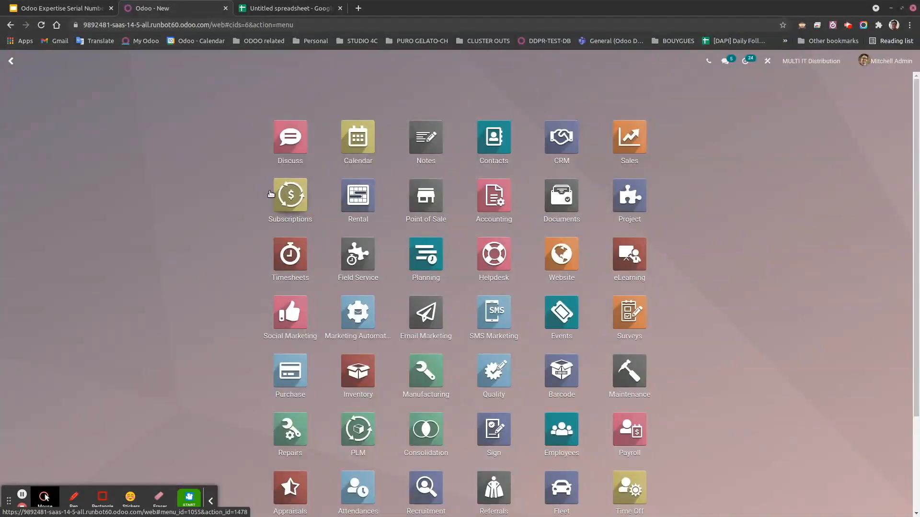
{"action": "type", "text": "prod"}
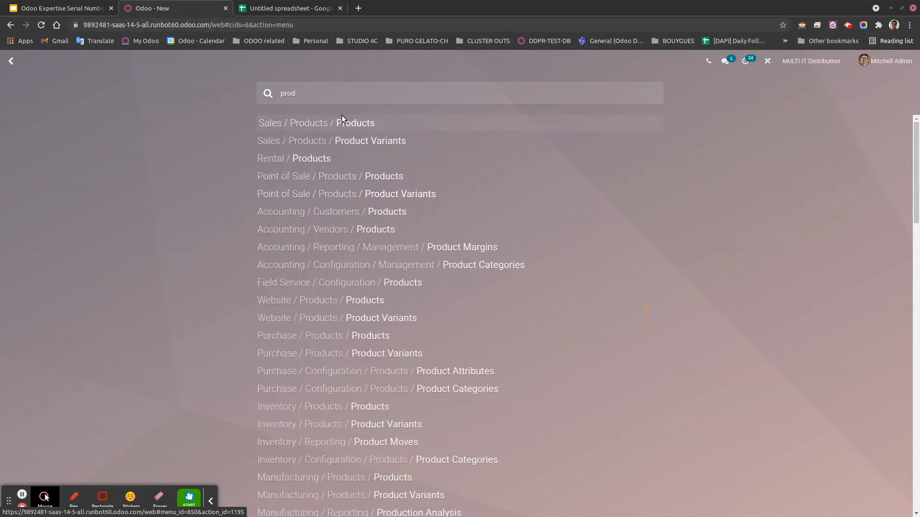
{"action": "left_click", "coordinate": [356, 125]}
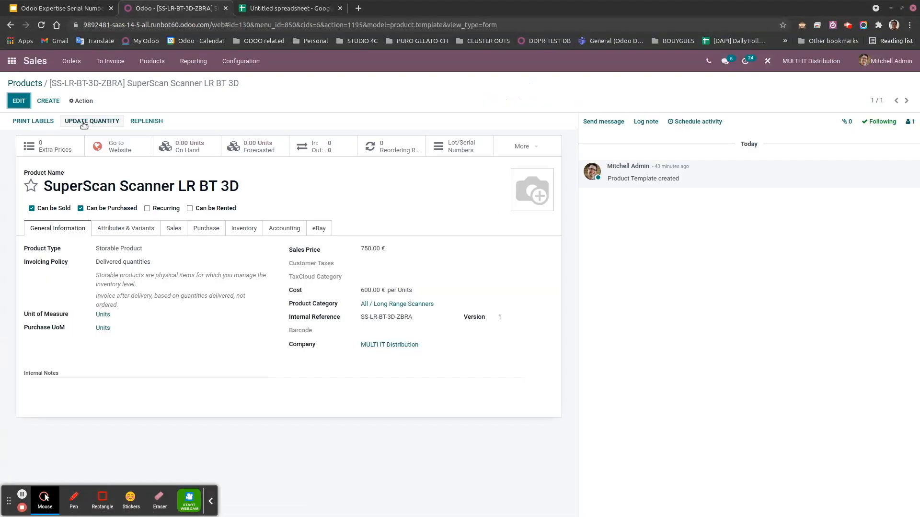
{"action": "left_click", "coordinate": [19, 102]}
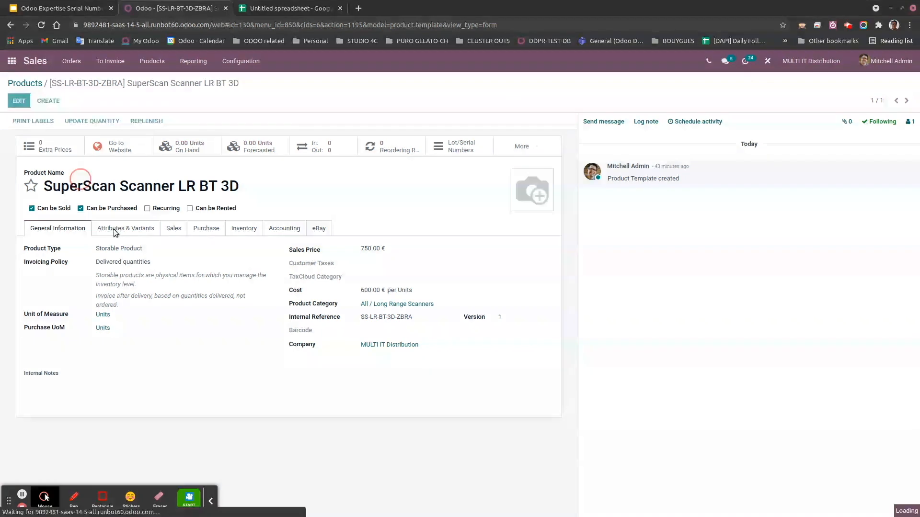
{"action": "left_click", "coordinate": [243, 231]}
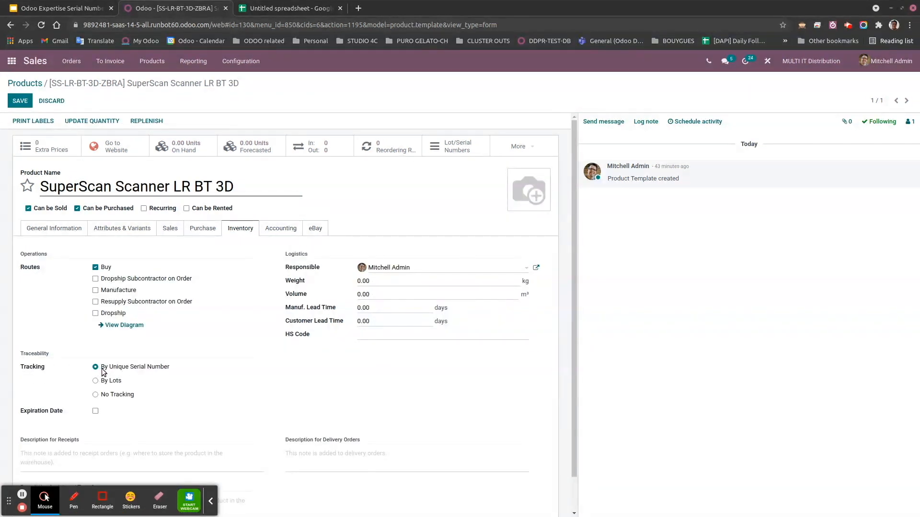
{"action": "left_click", "coordinate": [19, 102]}
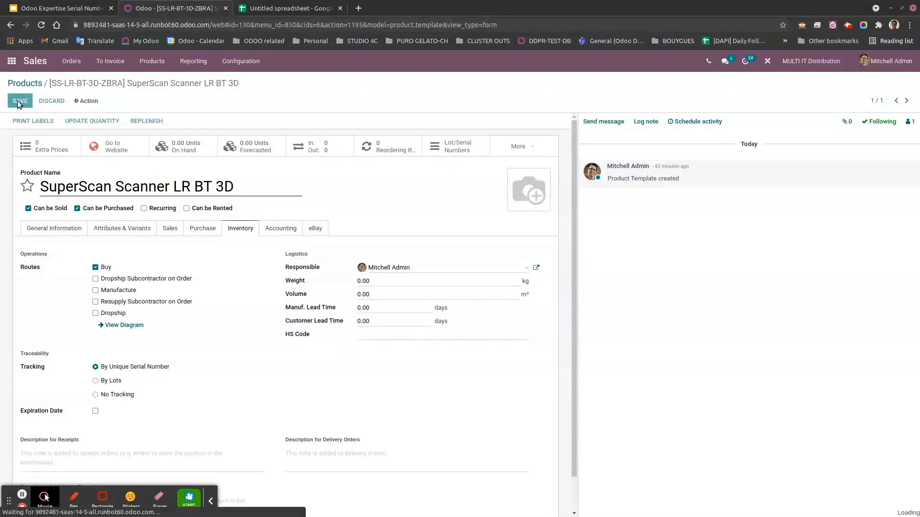
Set the force removal strategy of the Long Range Scanners product category to First In First Out (FIFO) and save
{"action": "left_click", "coordinate": [11, 61]}
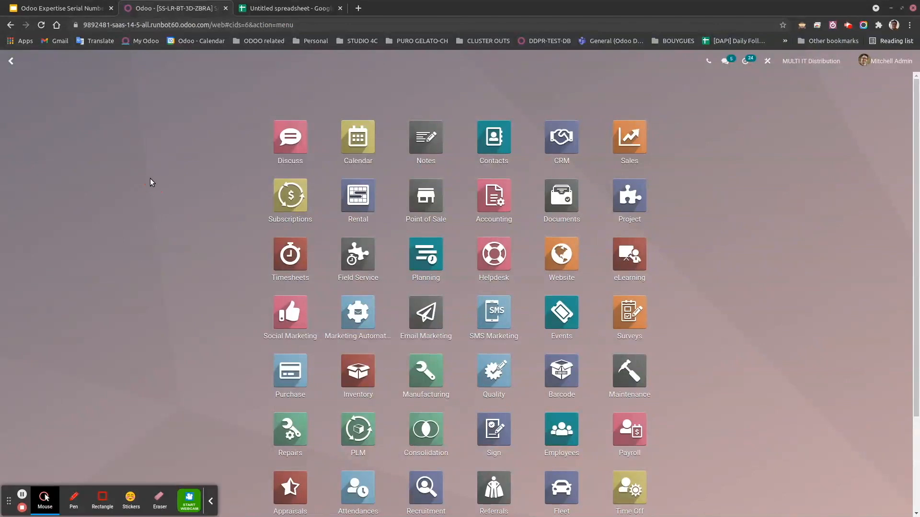
{"action": "type", "text": "prod"}
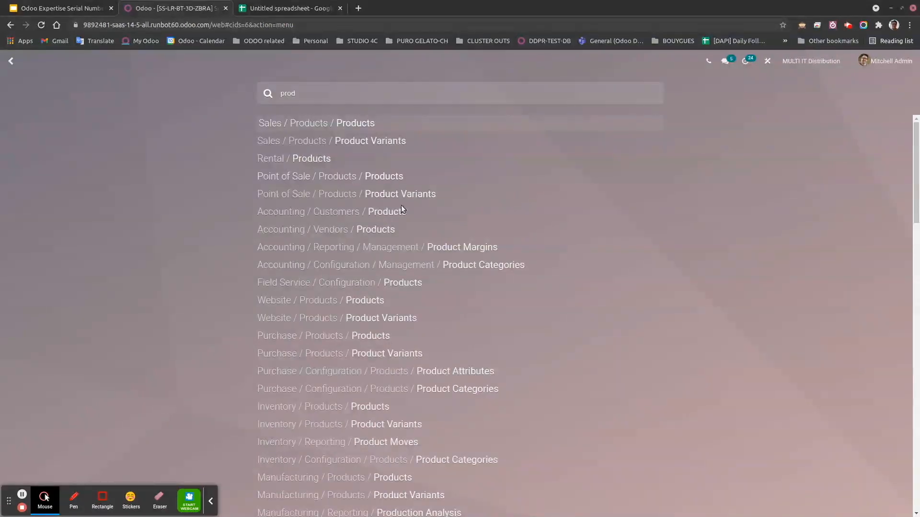
{"action": "left_click", "coordinate": [478, 267]}
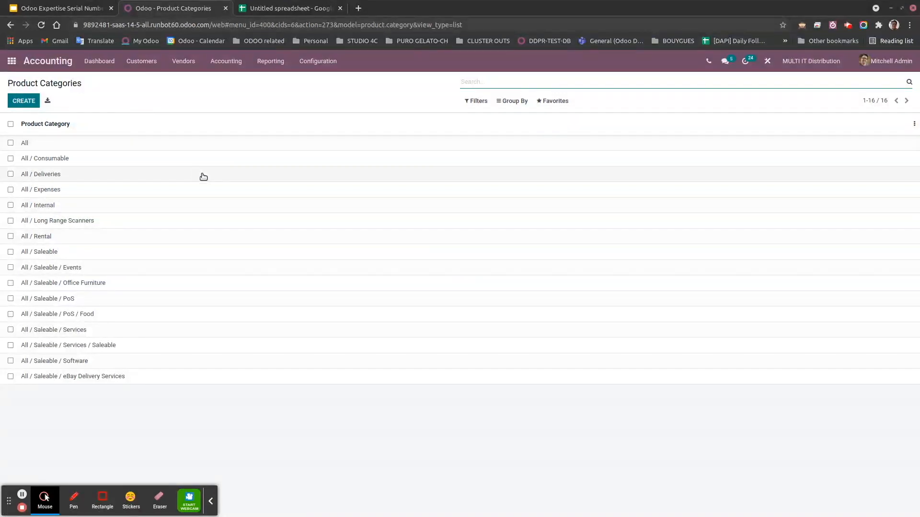
{"action": "left_click", "coordinate": [83, 223]}
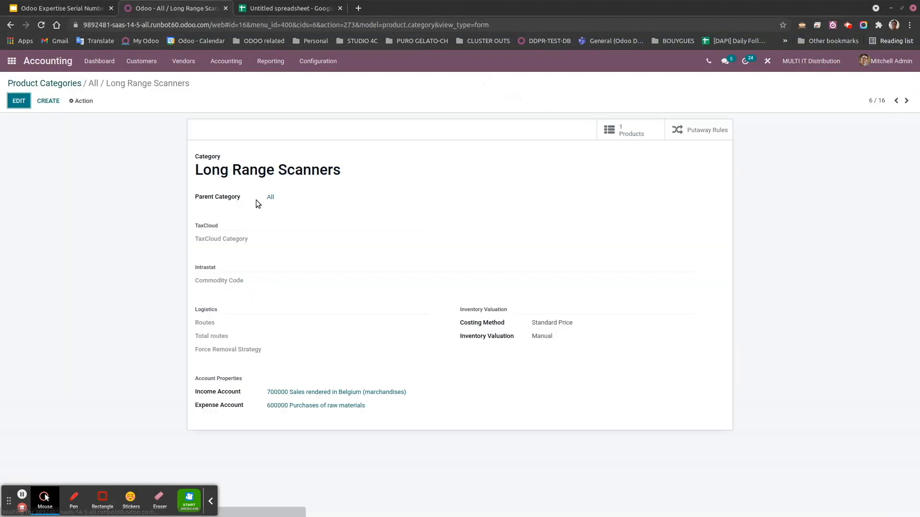
{"action": "left_click", "coordinate": [10, 105]}
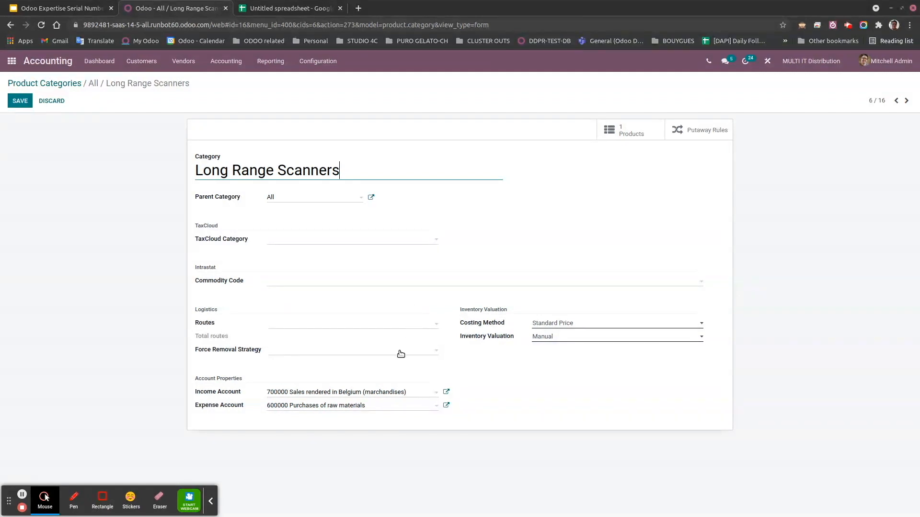
{"action": "left_click", "coordinate": [369, 355]}
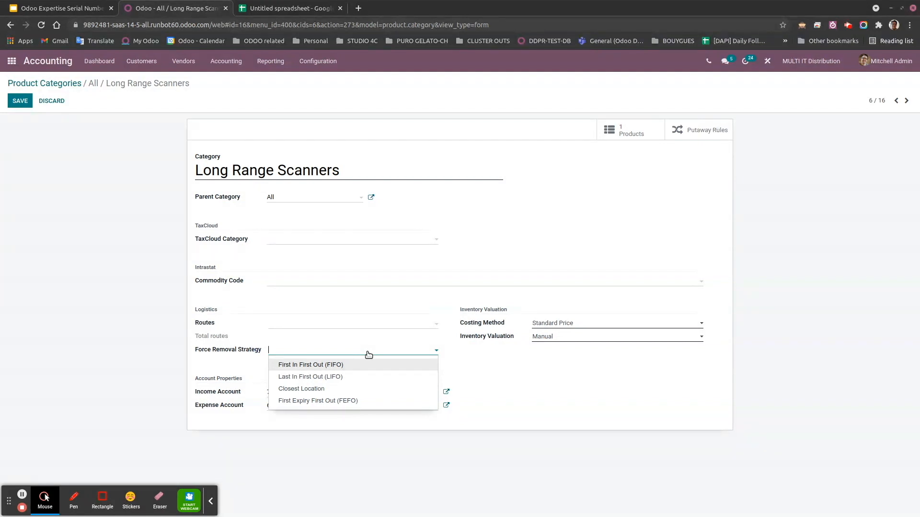
{"action": "left_click", "coordinate": [298, 367]}
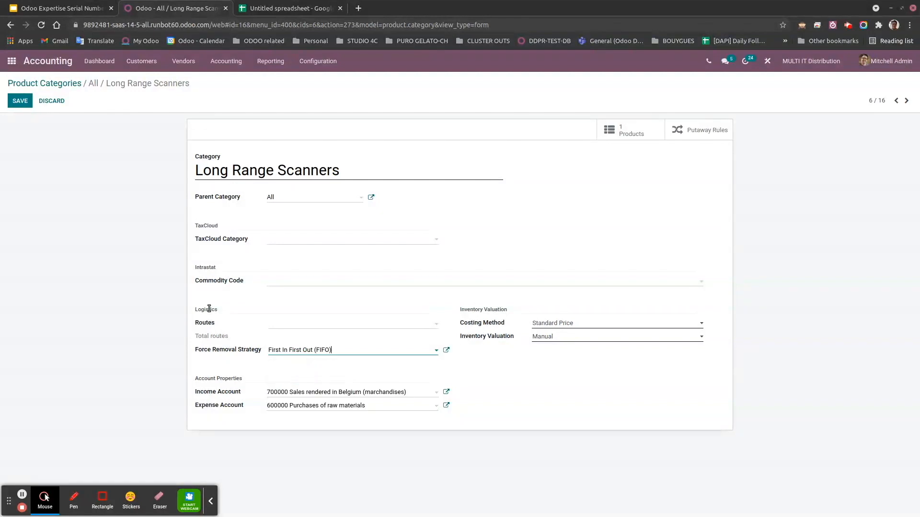
{"action": "left_click", "coordinate": [20, 101]}
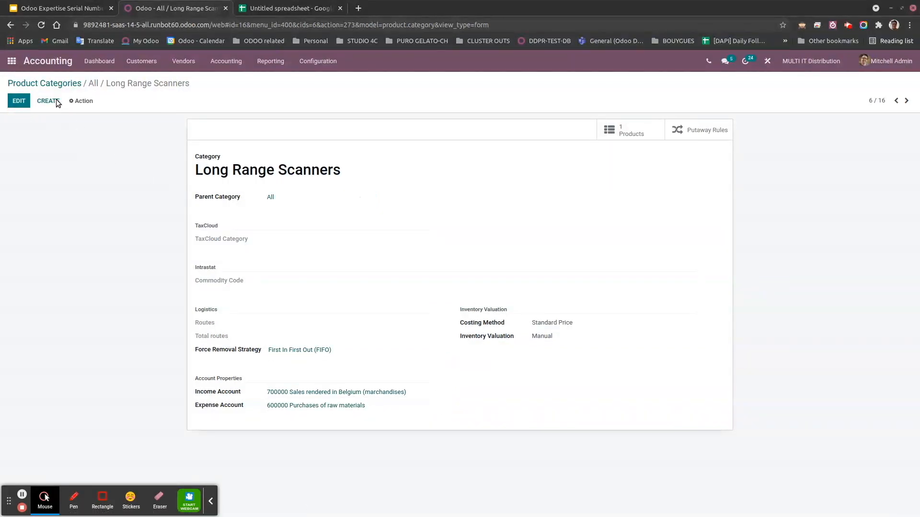
Set the removal strategy of the MULTI/Stock/ZBRA Shelf inventory location to First In First Out (FIFO) and save
{"action": "left_click", "coordinate": [12, 61]}
{"action": "type", "text": "inve"}
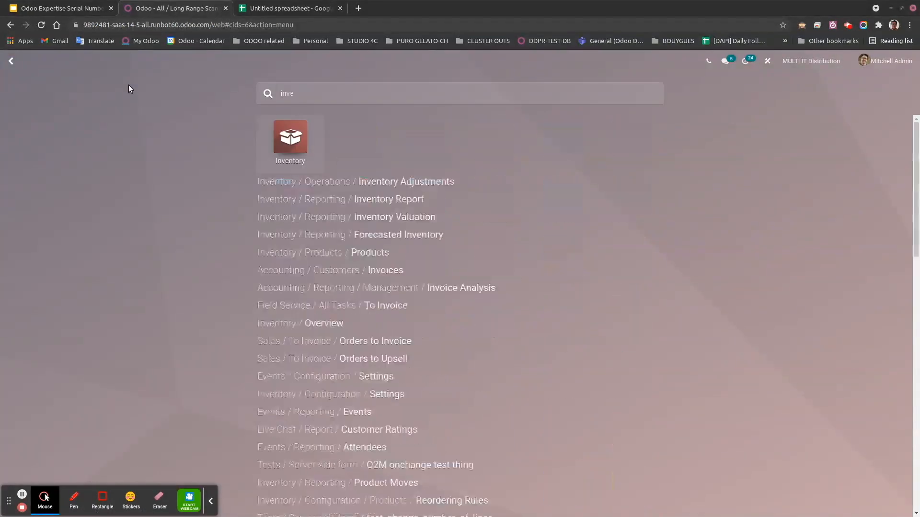
{"action": "left_click", "coordinate": [294, 139]}
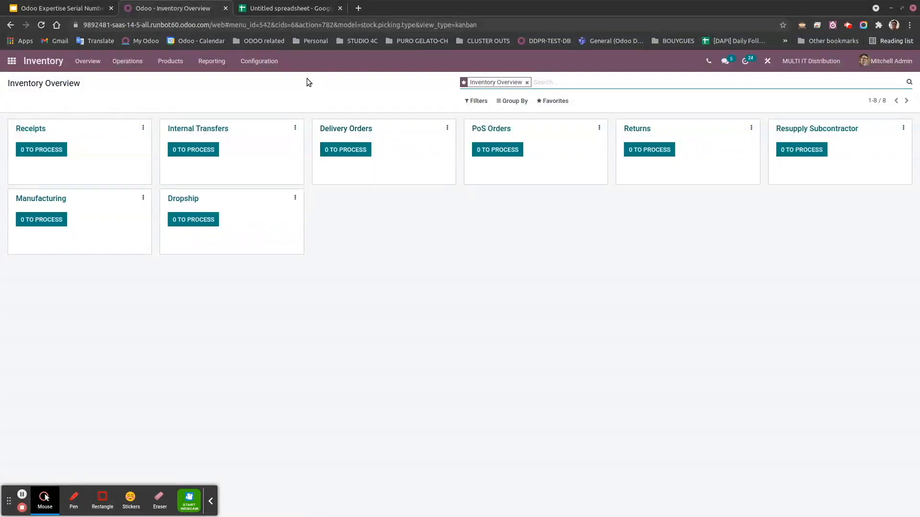
{"action": "left_click", "coordinate": [269, 62]}
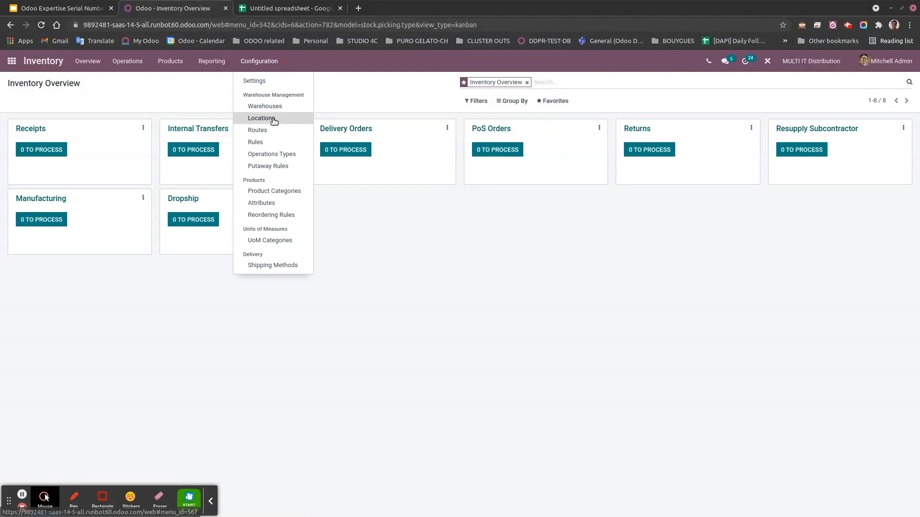
{"action": "left_click", "coordinate": [274, 120]}
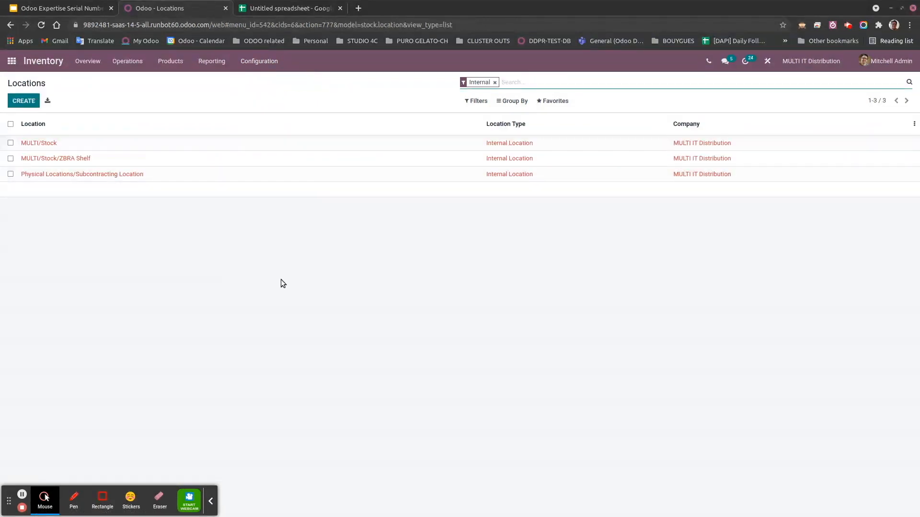
{"action": "left_click", "coordinate": [69, 162]}
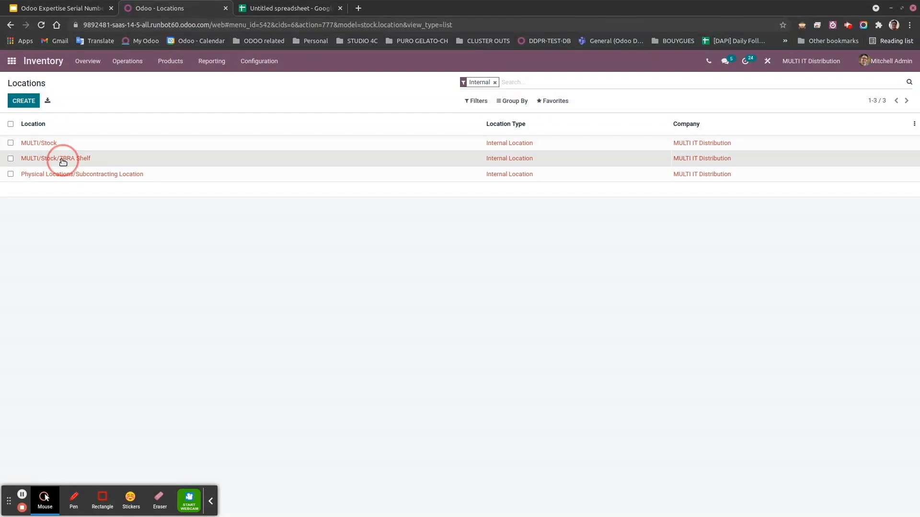
{"action": "left_click", "coordinate": [19, 101]}
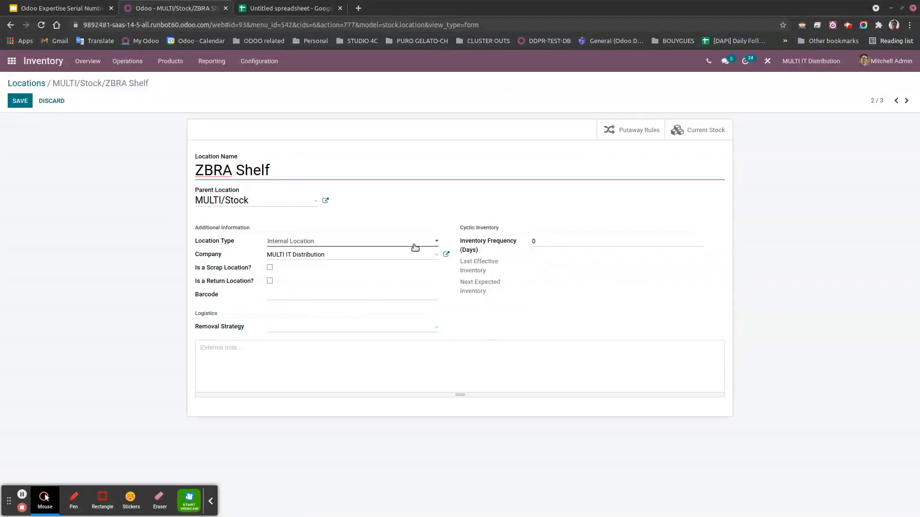
{"action": "left_click", "coordinate": [322, 329]}
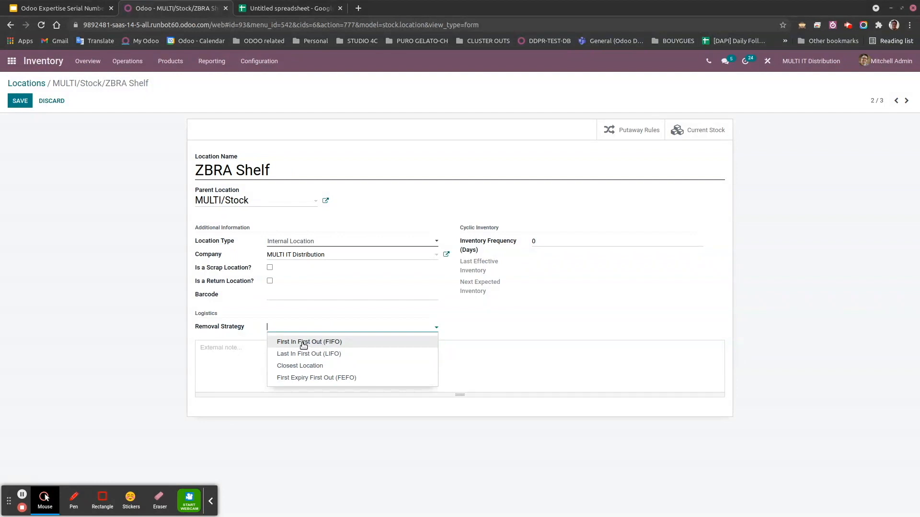
{"action": "left_click", "coordinate": [303, 343]}
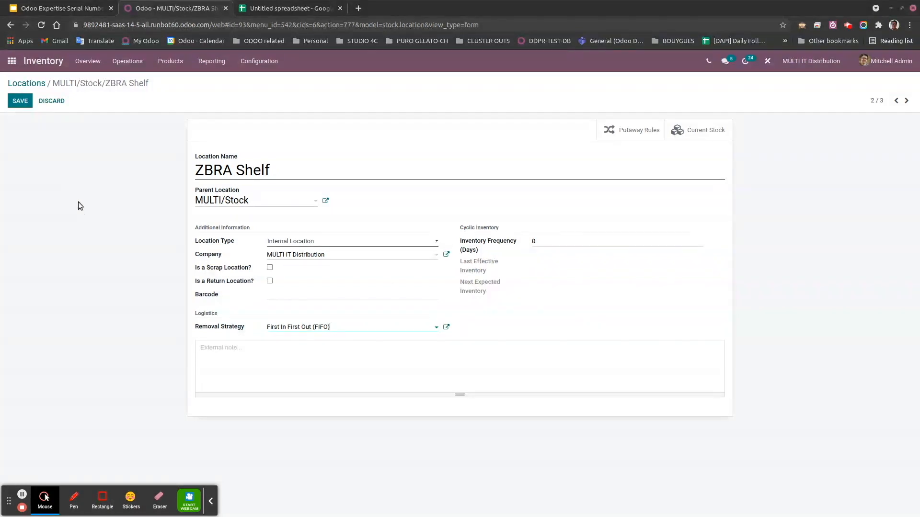
{"action": "left_click", "coordinate": [19, 102]}
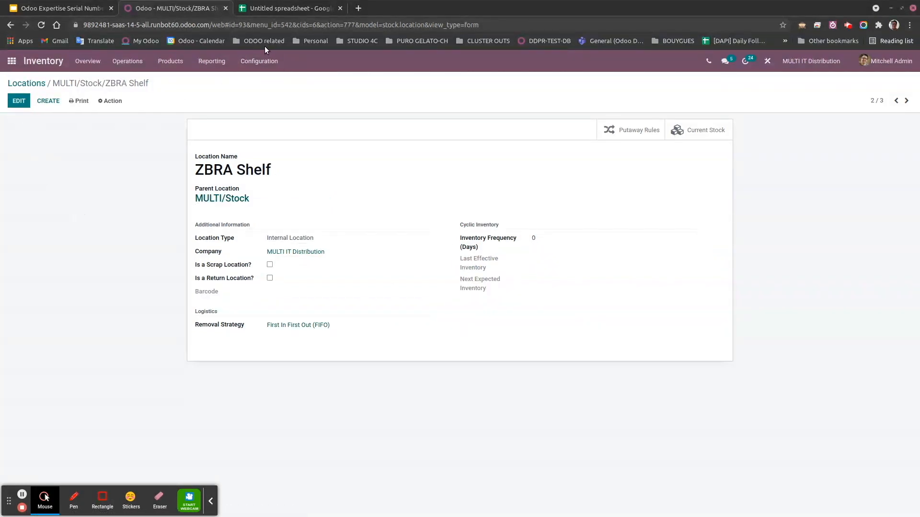
Review the lots/serial numbers traceability options of the Receipts operation type and return to the list of operation types
{"action": "left_click", "coordinate": [260, 61]}
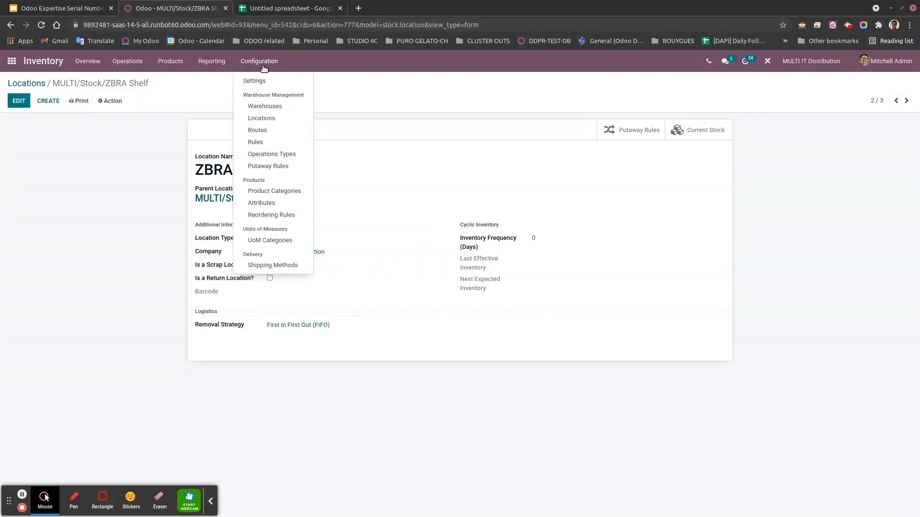
{"action": "left_click", "coordinate": [281, 154]}
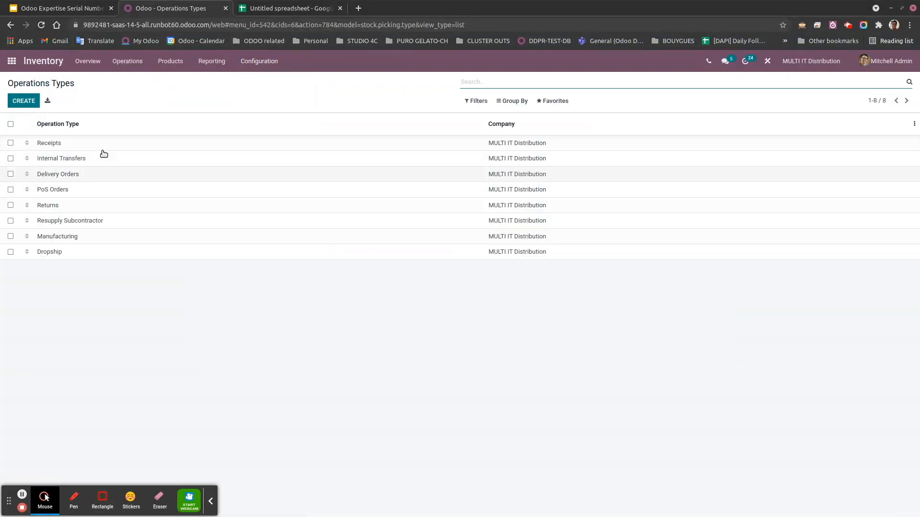
{"action": "left_click", "coordinate": [59, 144]}
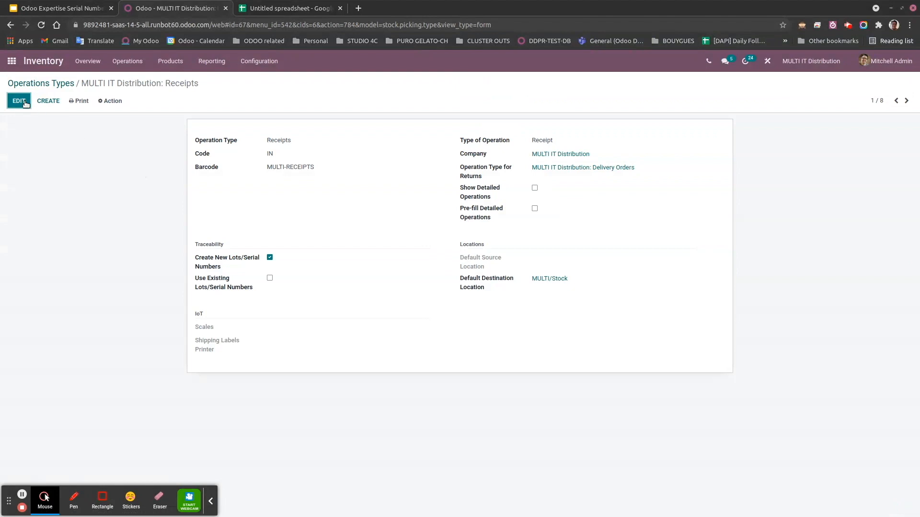
{"action": "key", "text": "alt+a"}
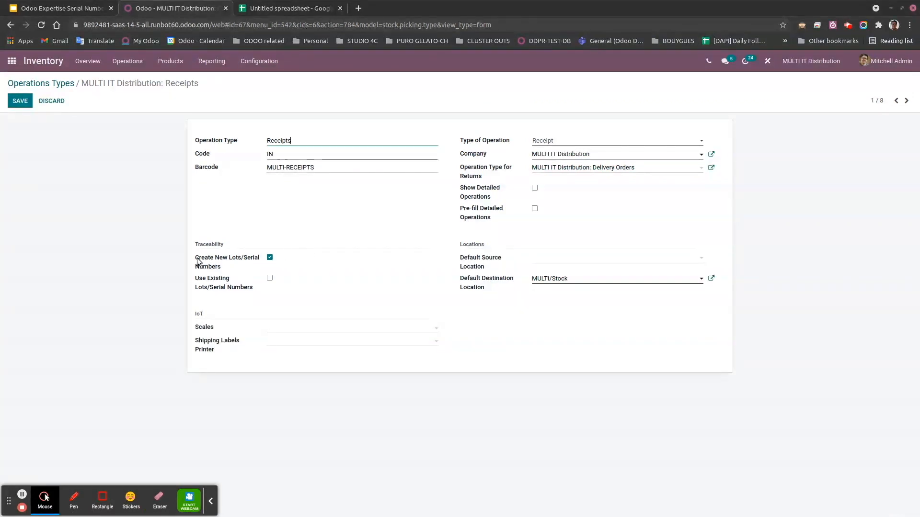
{"action": "mouse_move", "coordinate": [199, 262]}
{"action": "left_click", "coordinate": [20, 101]}
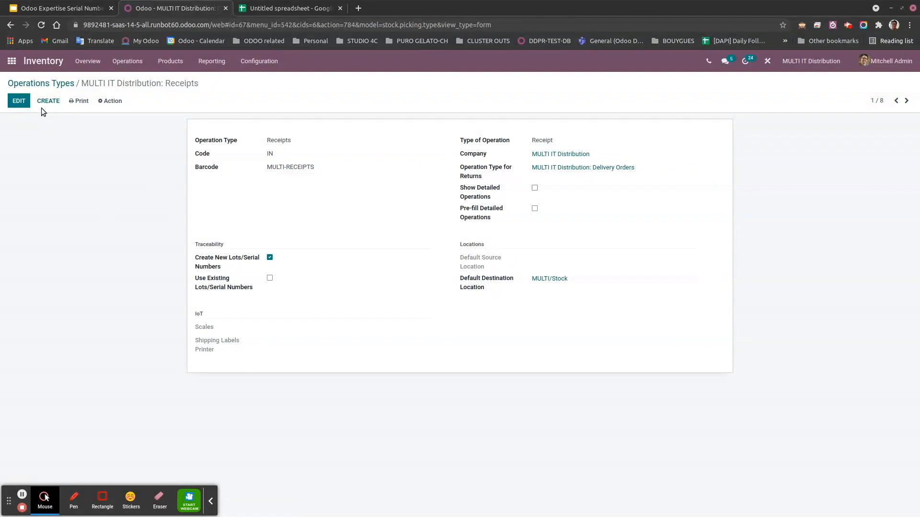
{"action": "left_click", "coordinate": [52, 83]}
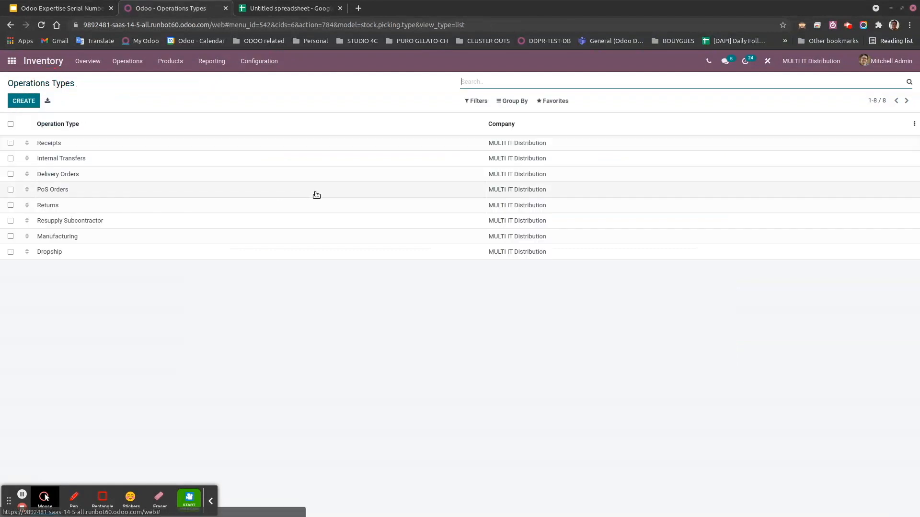
Review the reservation method and lots/serial numbers traceability options of the Delivery Orders operation type
{"action": "left_click", "coordinate": [67, 178]}
{"action": "left_click", "coordinate": [19, 102]}
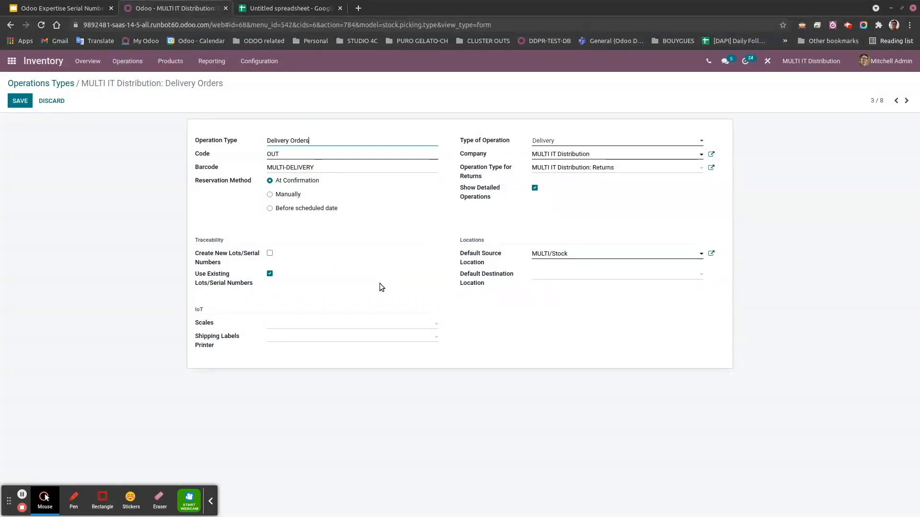
{"action": "left_click", "coordinate": [20, 101]}
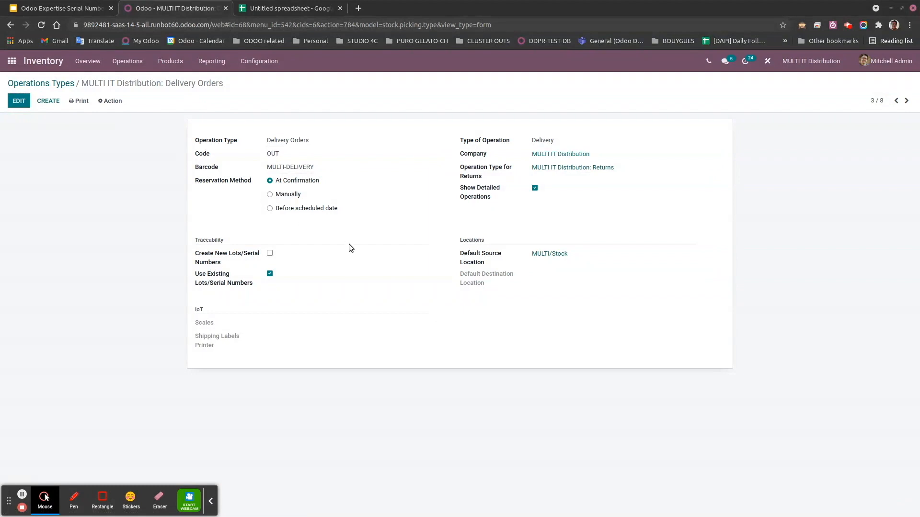
Review the incoming and outgoing shipment configuration of the MULTI IT Distribution warehouse in Inventory
{"action": "left_click", "coordinate": [12, 63]}
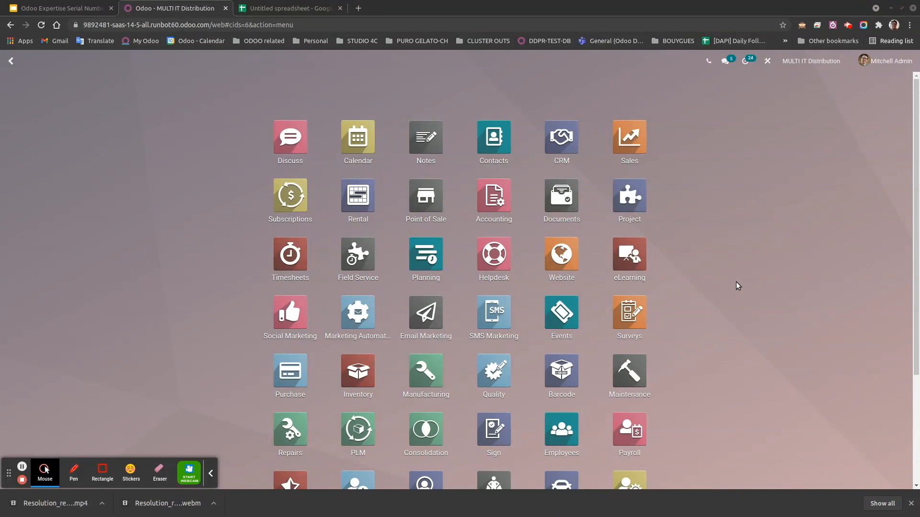
{"action": "type", "text": "inve"}
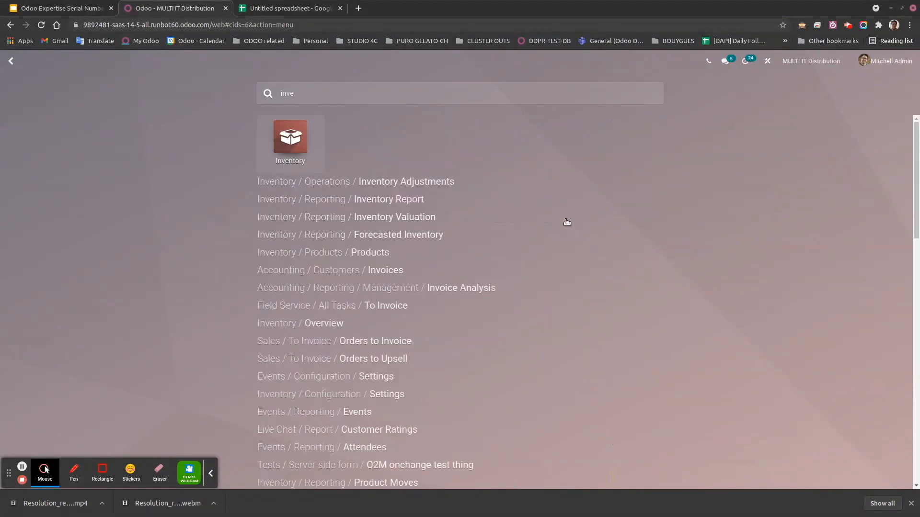
{"action": "left_click", "coordinate": [291, 142]}
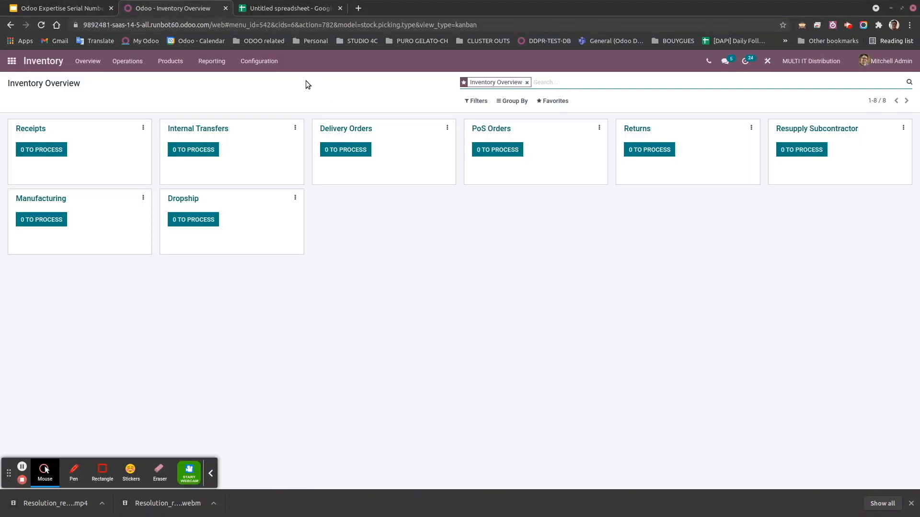
{"action": "left_click", "coordinate": [269, 62]}
{"action": "left_click", "coordinate": [290, 106]}
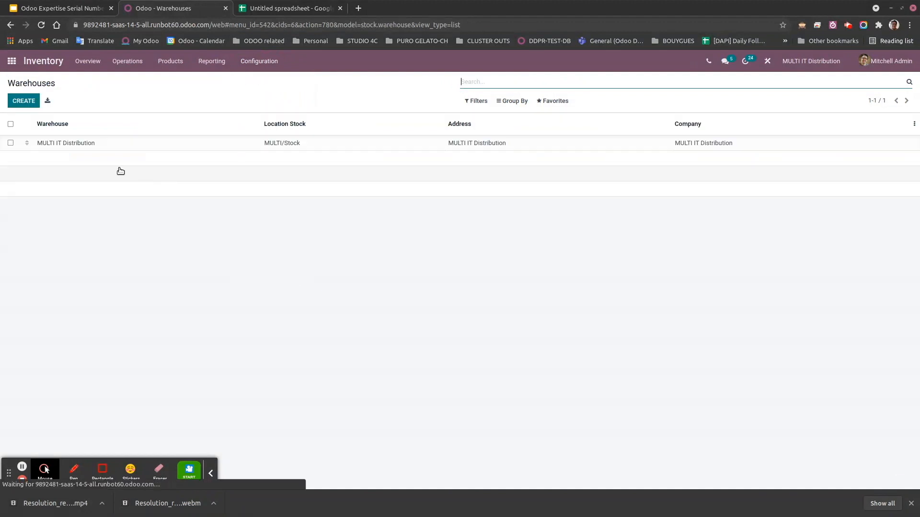
{"action": "left_click", "coordinate": [98, 149]}
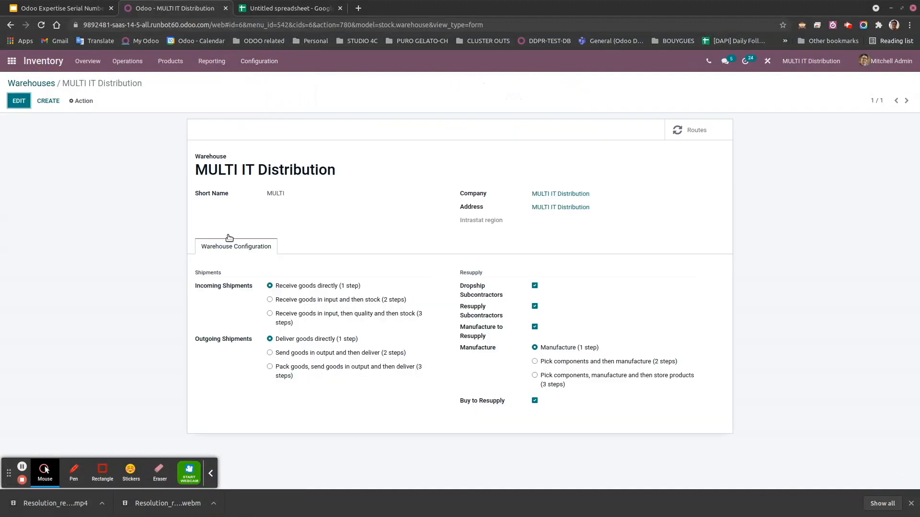
{"action": "left_click", "coordinate": [20, 103]}
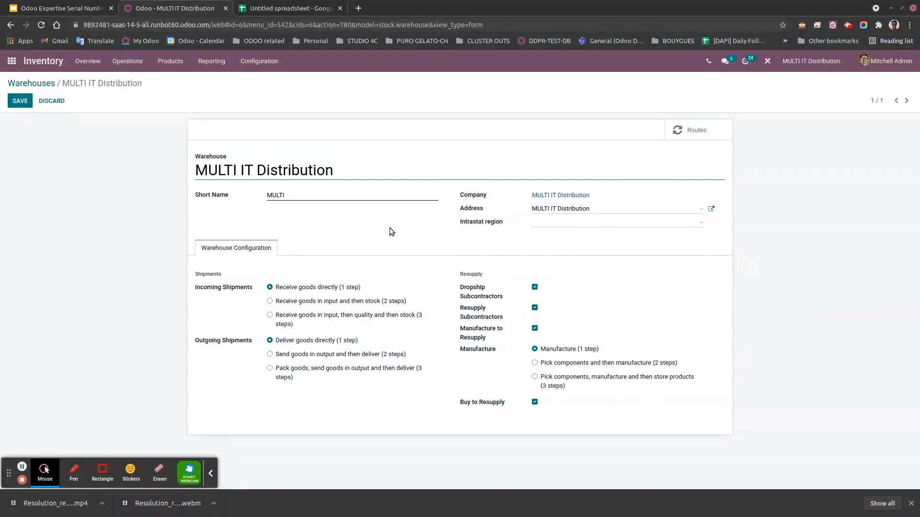
{"action": "left_click", "coordinate": [21, 102]}
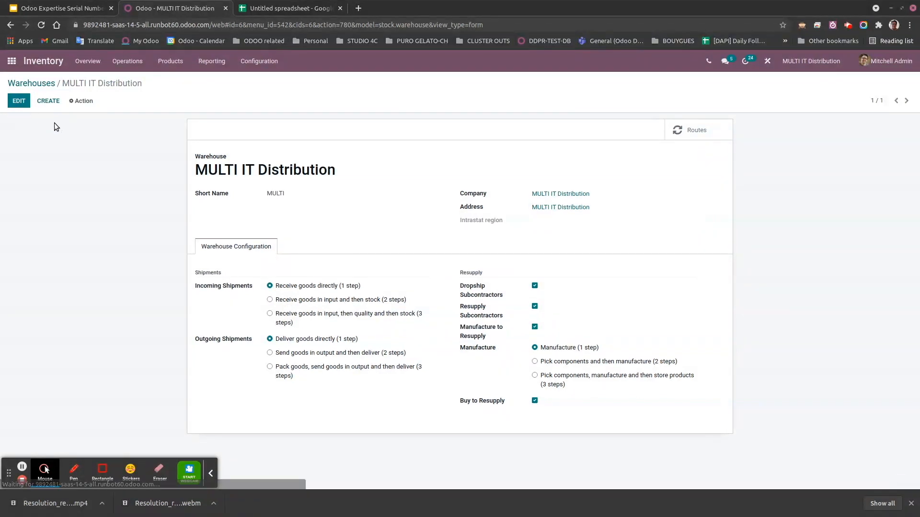
Open the receipt of the Zbra purchase order in Purchase and inspect the SuperScan Scanner line's detailed operations
{"action": "left_click", "coordinate": [11, 60]}
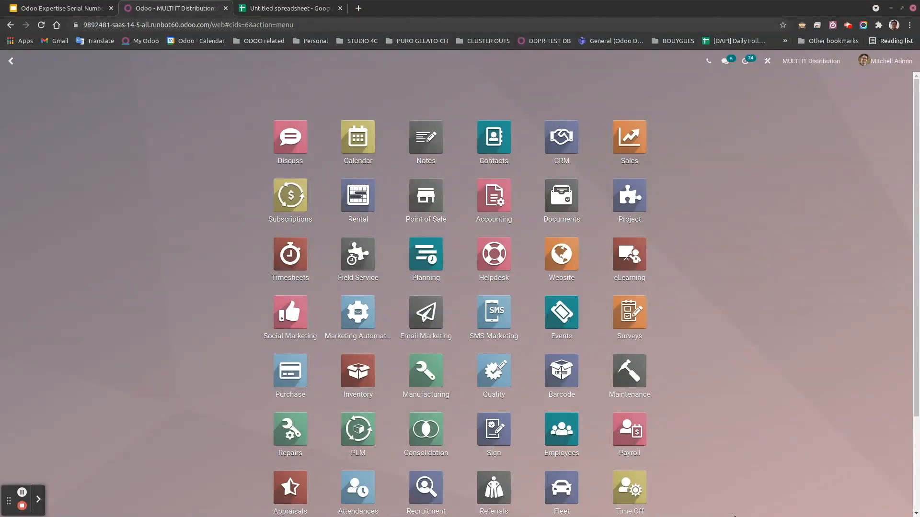
{"action": "type", "text": "PUT"}
{"action": "key", "text": "BackSpace"}
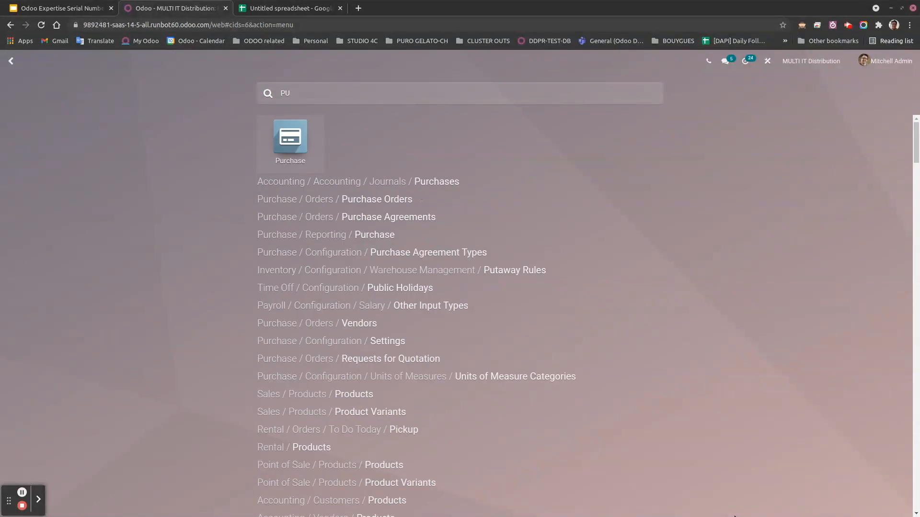
{"action": "left_click", "coordinate": [301, 148]}
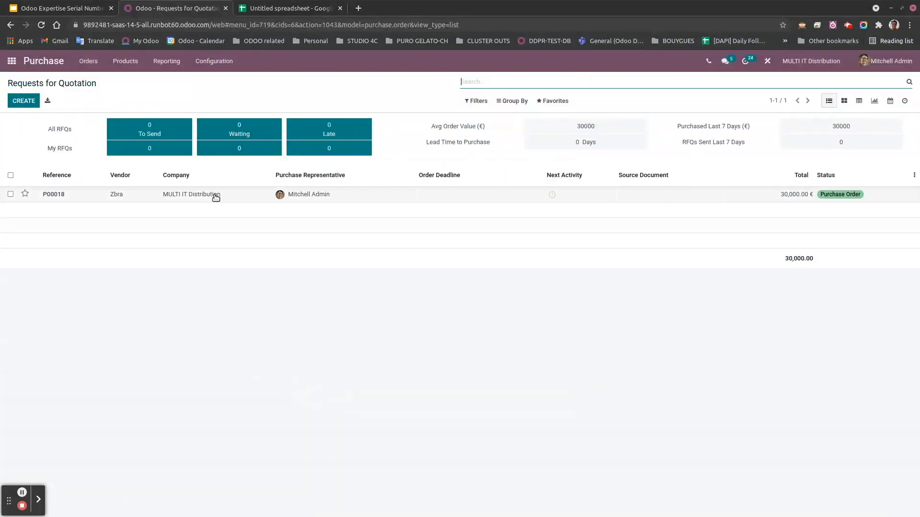
{"action": "left_click", "coordinate": [214, 195]}
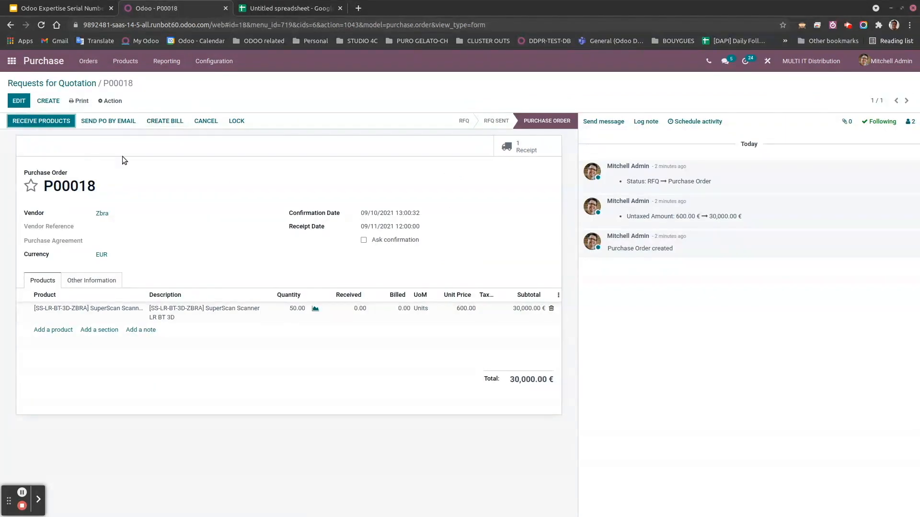
{"action": "left_click", "coordinate": [525, 146]}
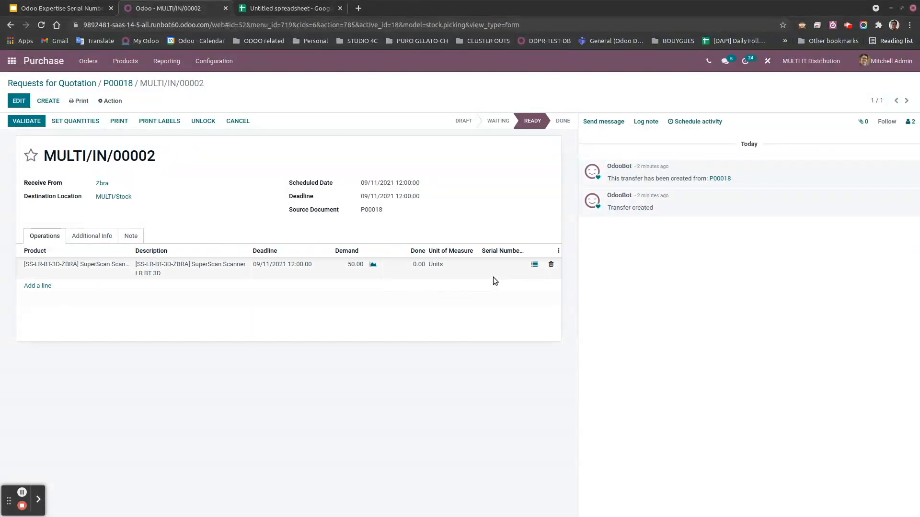
{"action": "left_click", "coordinate": [535, 266]}
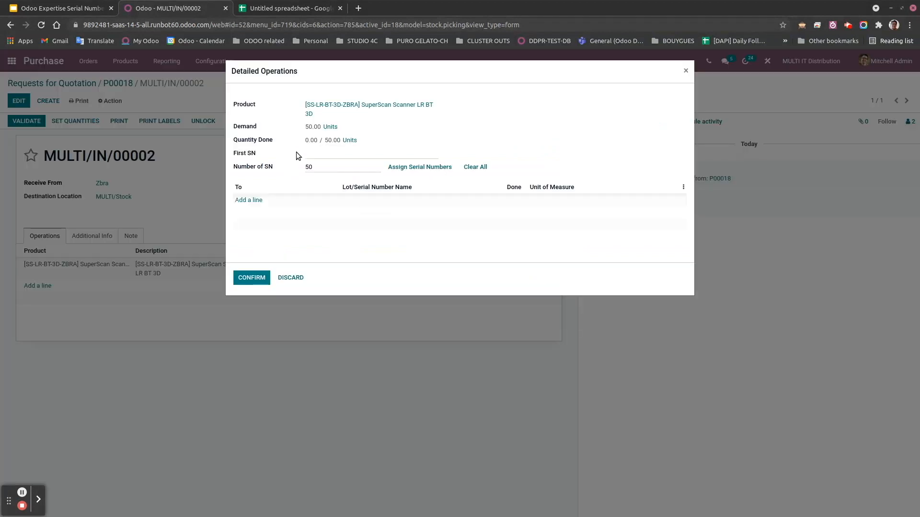
{"action": "left_click", "coordinate": [686, 71]}
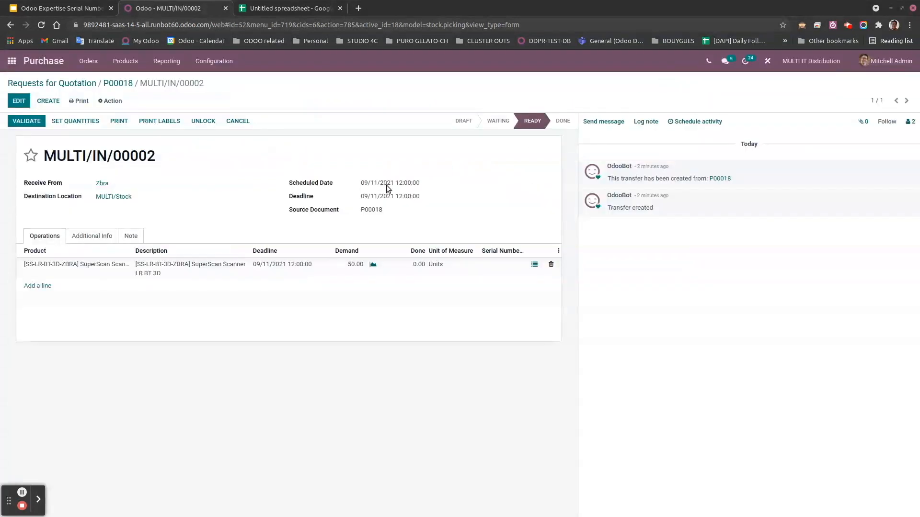
Enable Show Detailed Operations and Pre-fill Detailed Operations for the Receipts operation type in Inventory and save it
{"action": "left_click", "coordinate": [12, 61]}
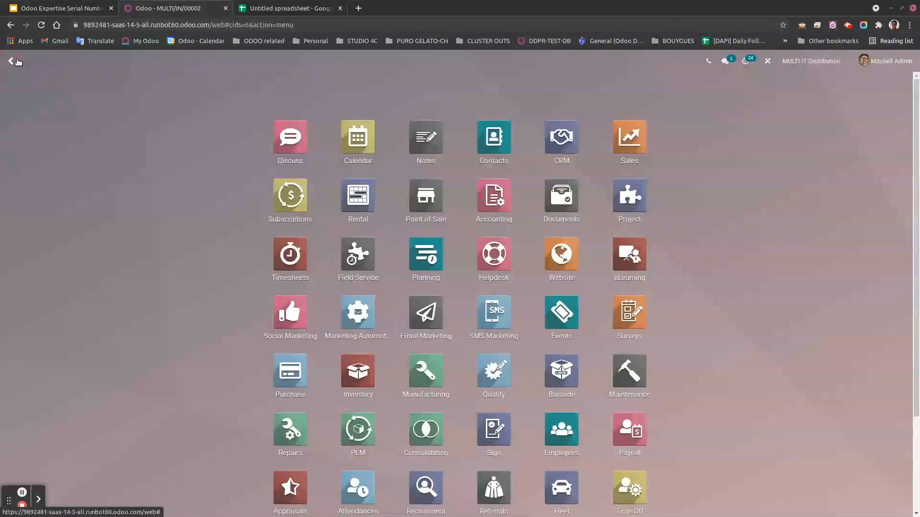
{"action": "type", "text": "INVE"}
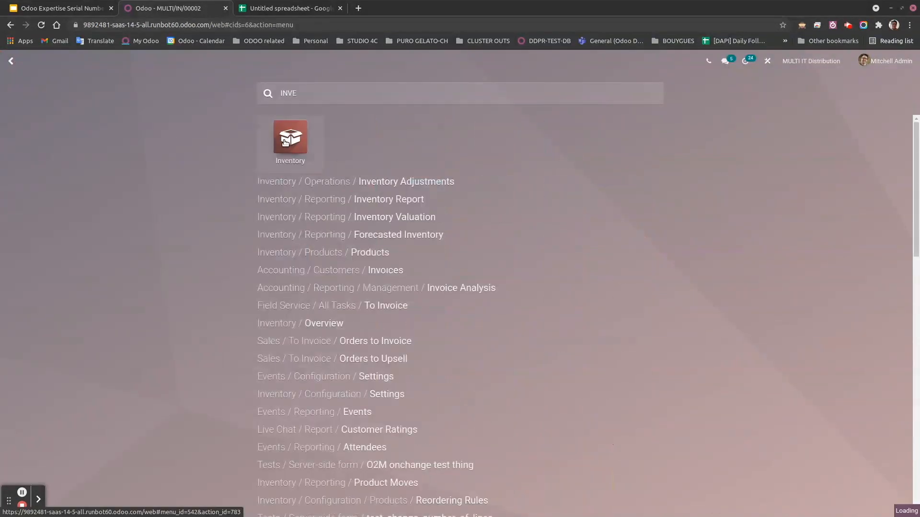
{"action": "left_click", "coordinate": [291, 139]}
{"action": "left_click", "coordinate": [251, 64]}
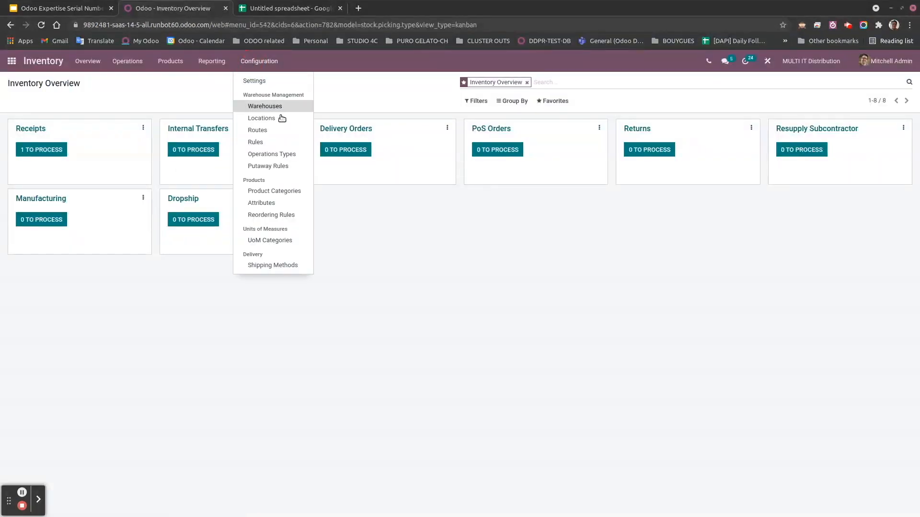
{"action": "left_click", "coordinate": [286, 154]}
{"action": "left_click", "coordinate": [58, 150]}
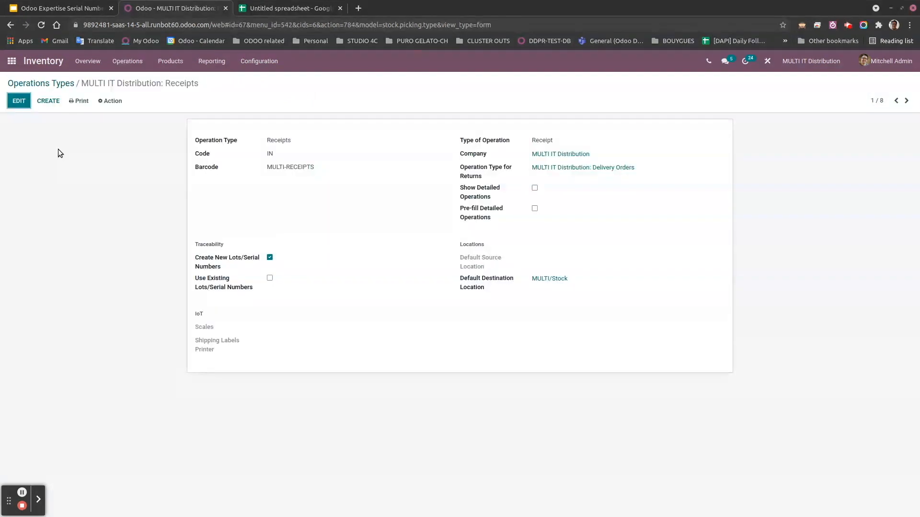
{"action": "left_click", "coordinate": [16, 100]}
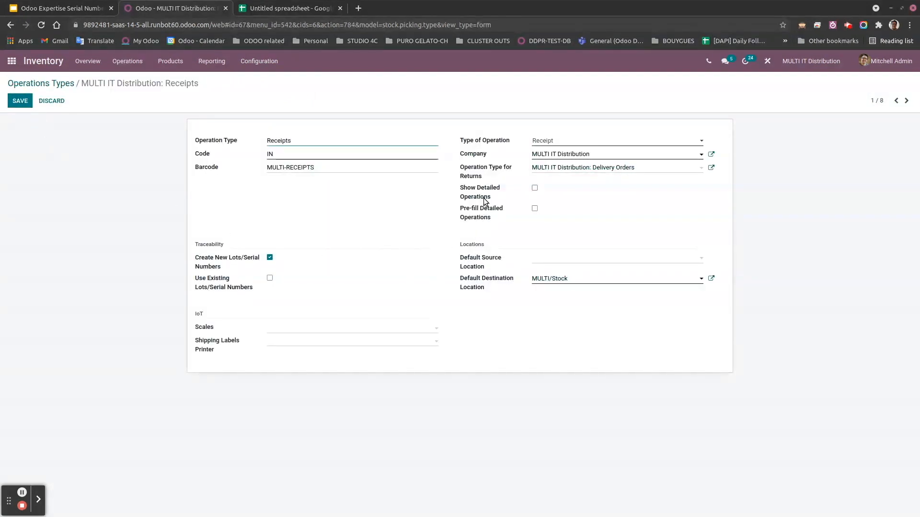
{"action": "left_click", "coordinate": [535, 210]}
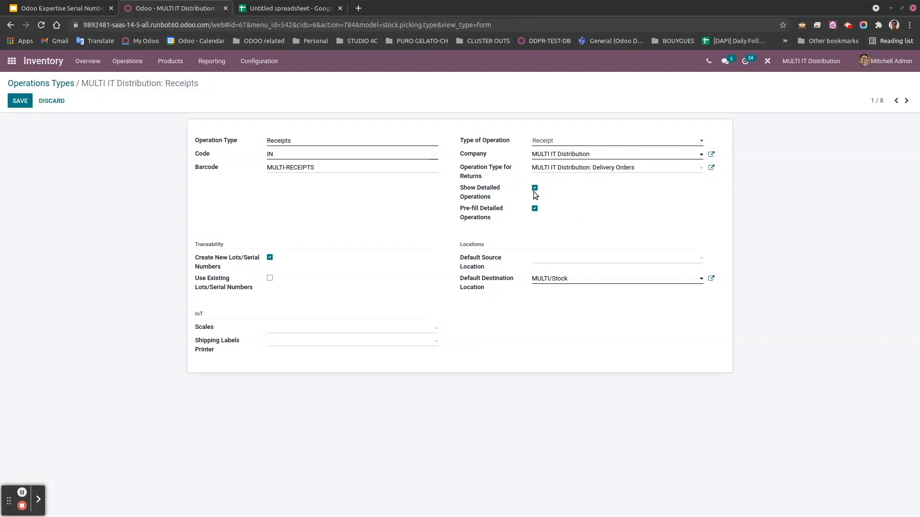
{"action": "left_click", "coordinate": [19, 100]}
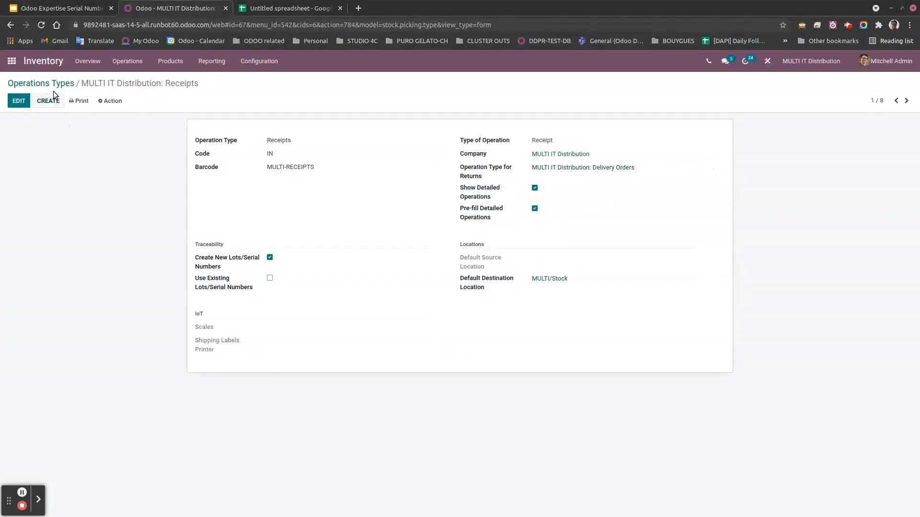
Check the detailed operations setting of the Delivery Orders operation type and return to the inventory overview
{"action": "left_click", "coordinate": [41, 83]}
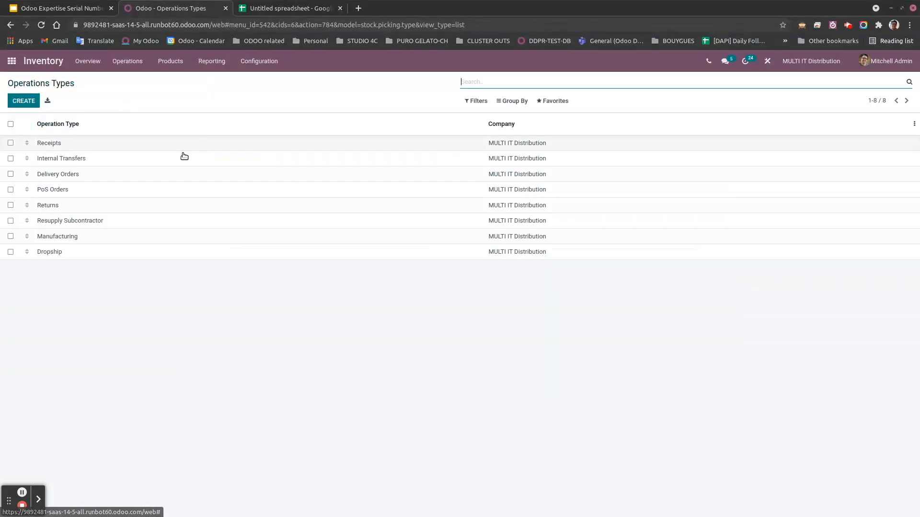
{"action": "left_click", "coordinate": [67, 177]}
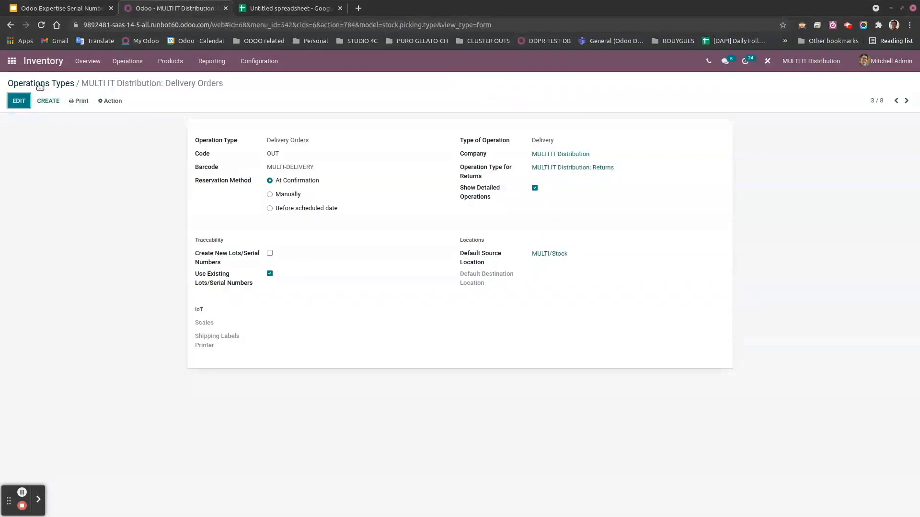
{"action": "left_click", "coordinate": [87, 61]}
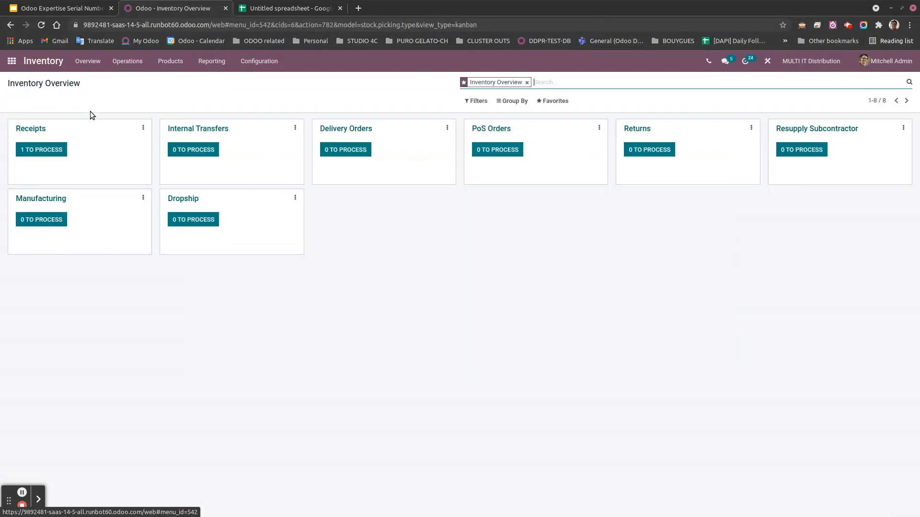
Open the Zbra receipt waiting to be processed and extend its detailed operations list to show lines 1-50
{"action": "left_click", "coordinate": [38, 150]}
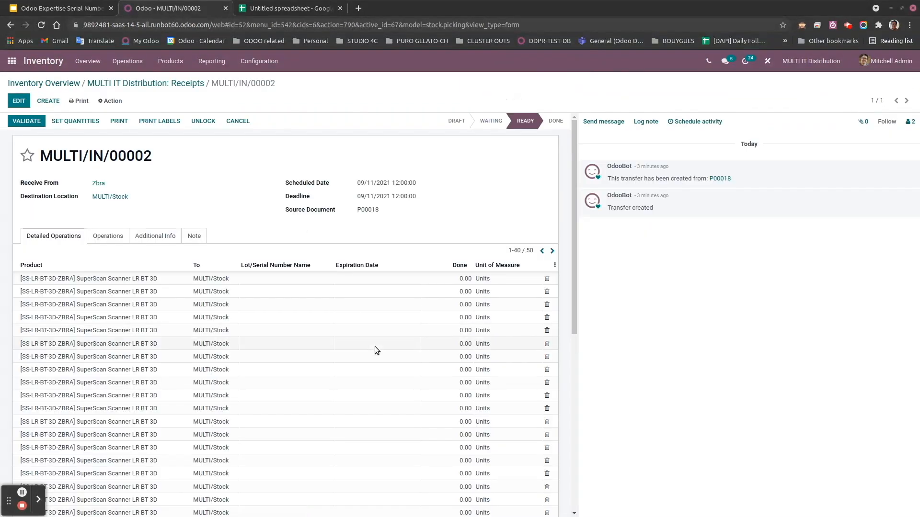
{"action": "scroll", "coordinate": [376, 346], "scroll_direction": "down", "scroll_amount": 2}
{"action": "scroll", "coordinate": [182, 215], "scroll_direction": "up", "scroll_amount": 1}
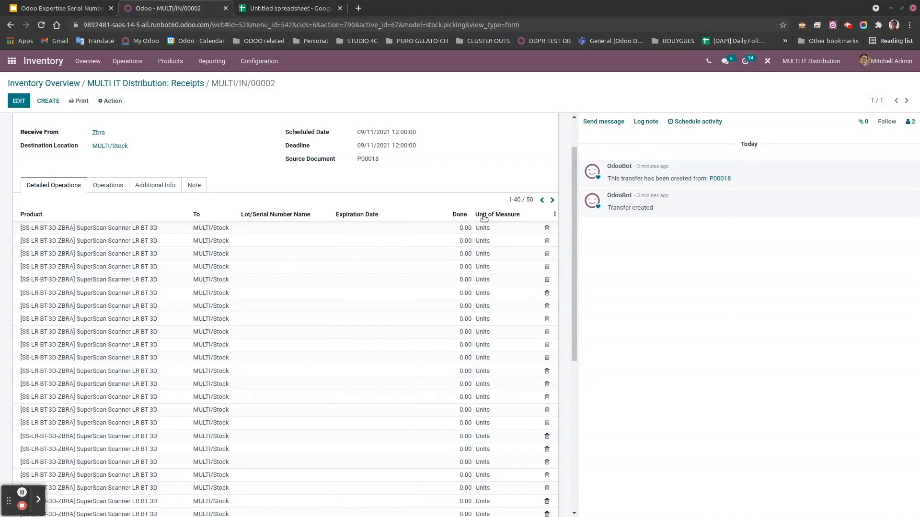
{"action": "left_click", "coordinate": [511, 200]}
{"action": "key", "text": "BackSpace"}
{"action": "key", "text": "BackSpace"}
{"action": "type", "text": "50"}
{"action": "key", "text": "Return"}
{"action": "scroll", "coordinate": [422, 257], "scroll_direction": "down", "scroll_amount": 5}
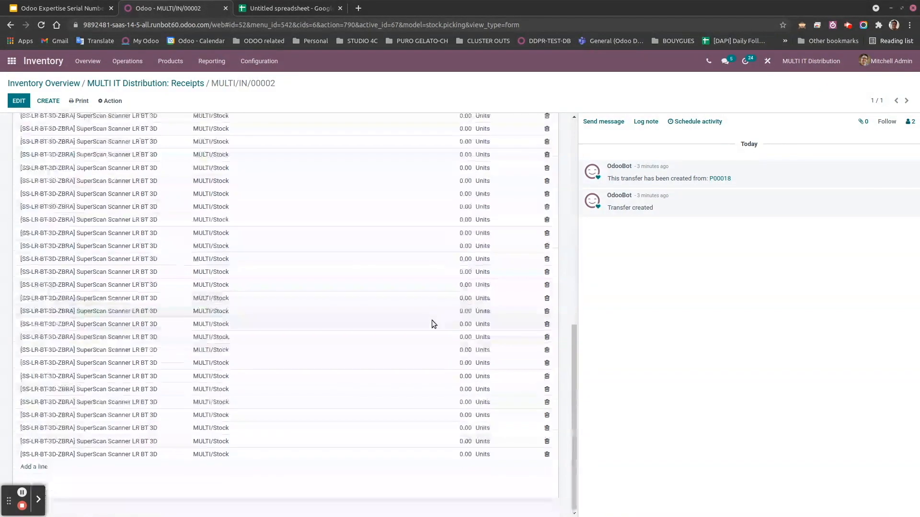
{"action": "scroll", "coordinate": [432, 321], "scroll_direction": "up", "scroll_amount": 5}
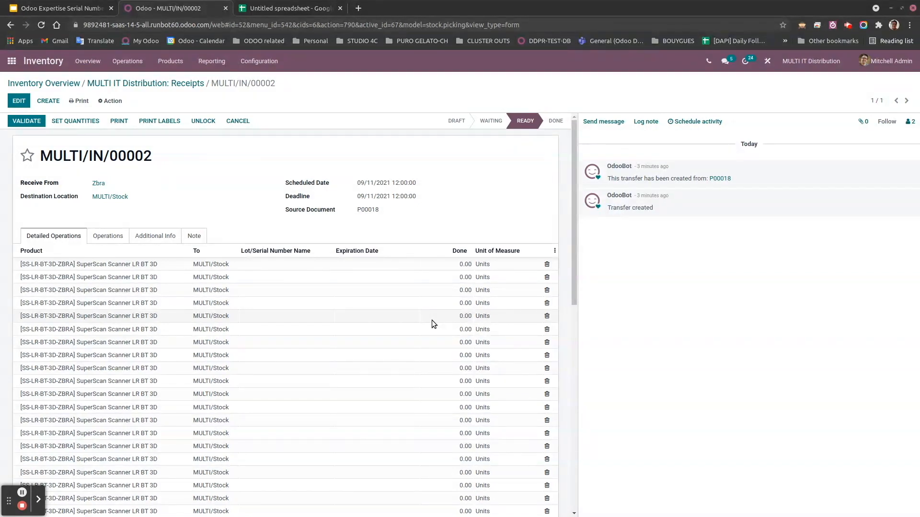
Copy the 50 scanner serial numbers in cells A2:A51 of the Google Sheets spreadsheet
{"action": "left_click", "coordinate": [309, 10]}
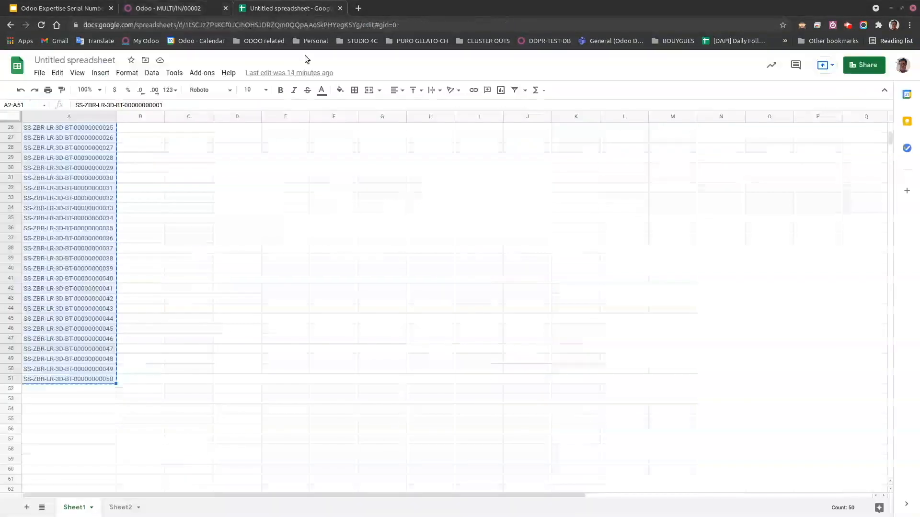
{"action": "scroll", "coordinate": [192, 192], "scroll_direction": "up", "scroll_amount": 3}
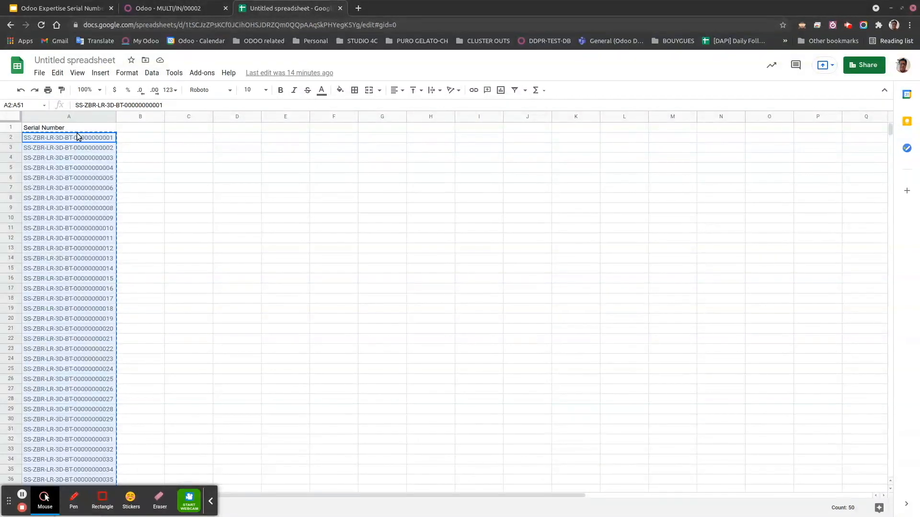
{"action": "left_click_drag", "start_coordinate": [105, 139], "coordinate": [99, 391]}
{"action": "key", "text": "ctrl+c"}
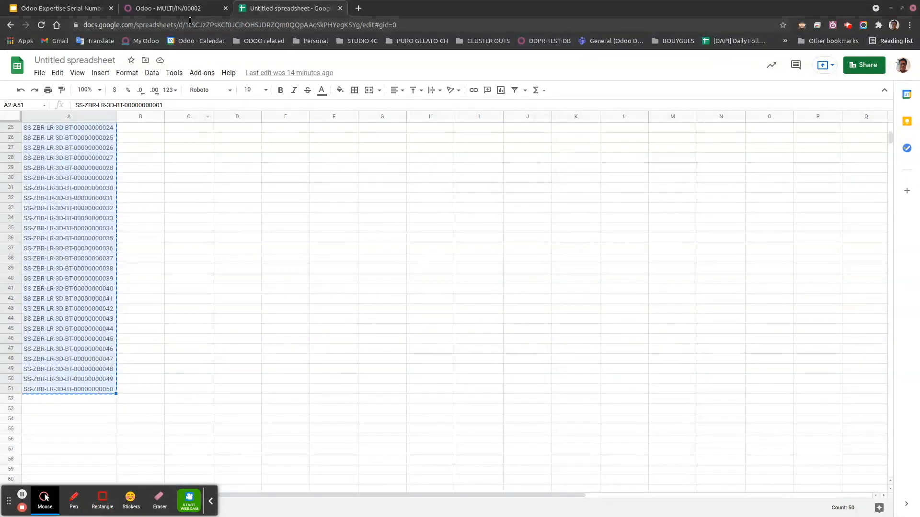
Return to the Zbra receipt in Odoo and open the detailed operations of its SuperScan Scanner line
{"action": "left_click", "coordinate": [158, 8]}
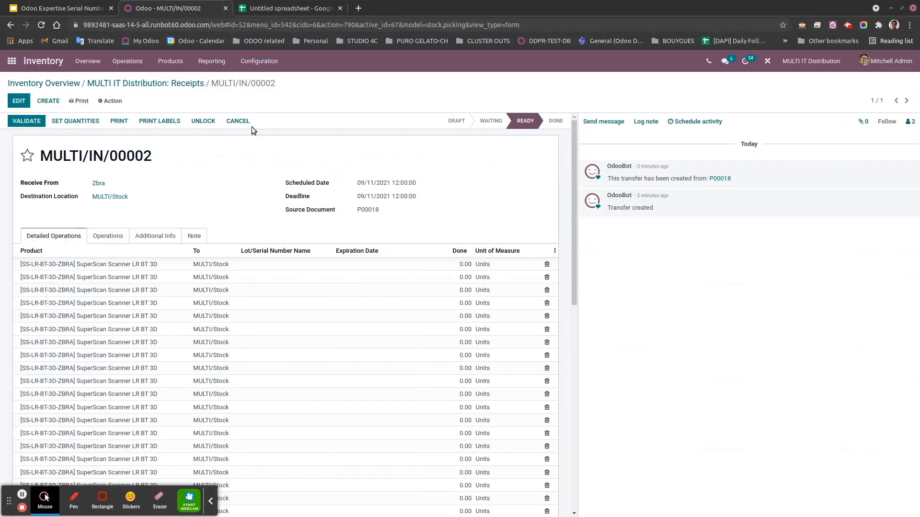
{"action": "left_click", "coordinate": [298, 260]}
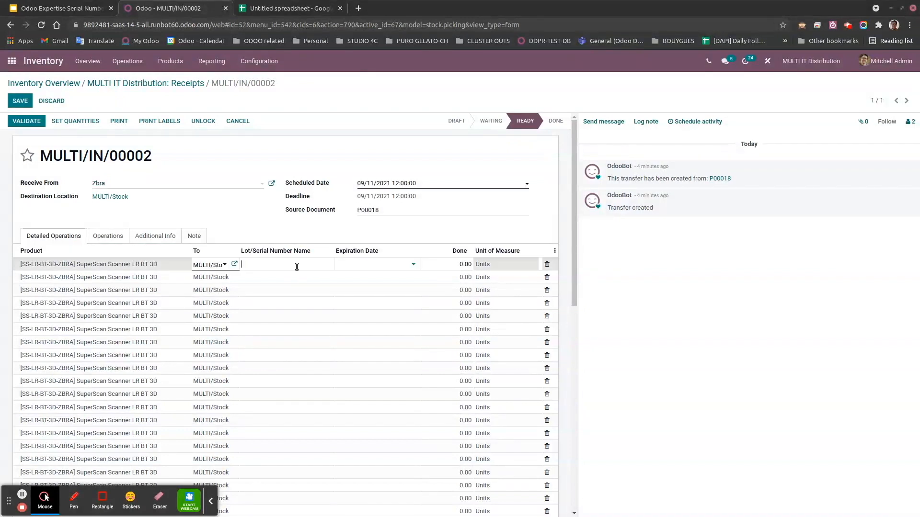
{"action": "left_click", "coordinate": [109, 236]}
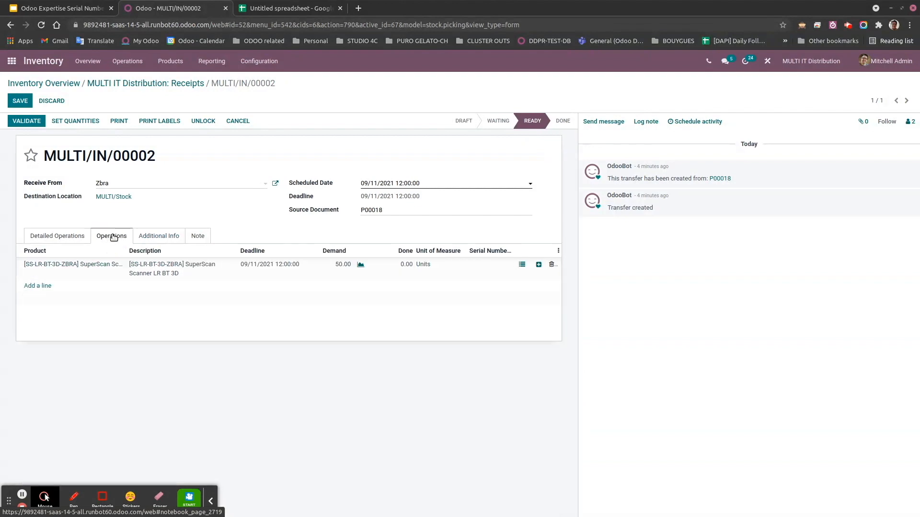
{"action": "left_click", "coordinate": [523, 266]}
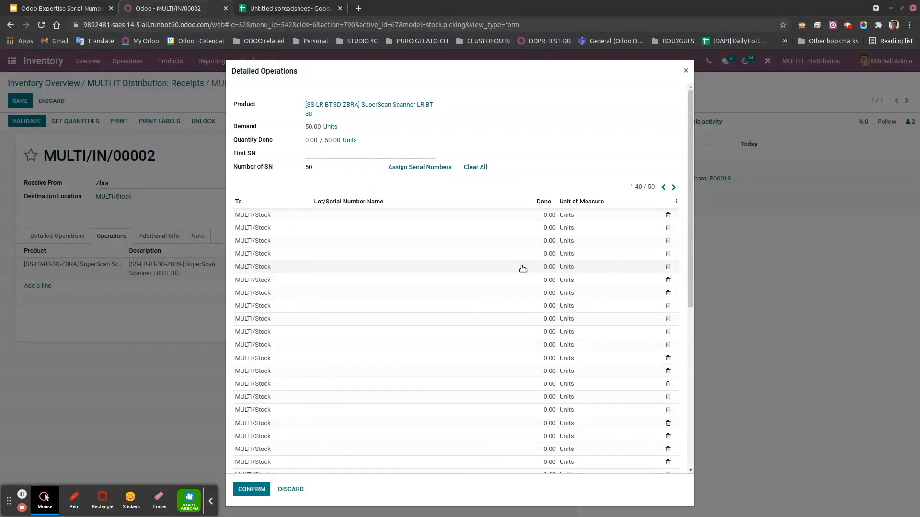
{"action": "left_click", "coordinate": [351, 215]}
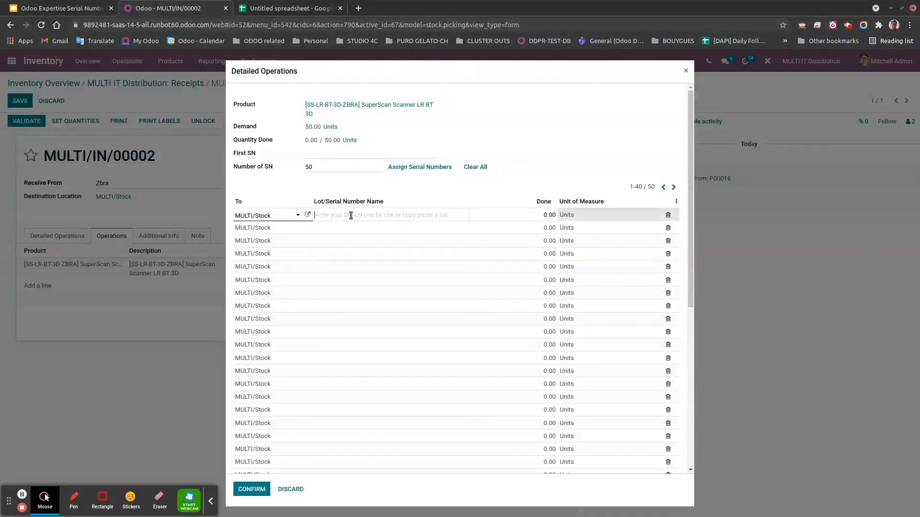
{"action": "type", "text": "SERUA"}
{"action": "key", "text": "BackSpace"}
{"action": "key", "text": "BackSpace"}
{"action": "type", "text": "IAL NU"}
{"action": "key", "text": "BackSpace"}
{"action": "key", "text": "BackSpace"}
{"action": "key", "text": "BackSpace"}
{"action": "key", "text": "BackSpace"}
{"action": "key", "text": "BackSpace"}
{"action": "key", "text": "BackSpace"}
{"action": "key", "text": "BackSpace"}
{"action": "key", "text": "BackSpace"}
Generate 50 serial numbers for the scanner line, starting from SS-LR_00000001
{"action": "left_click", "coordinate": [370, 153]}
{"action": "type", "text": "SS_"}
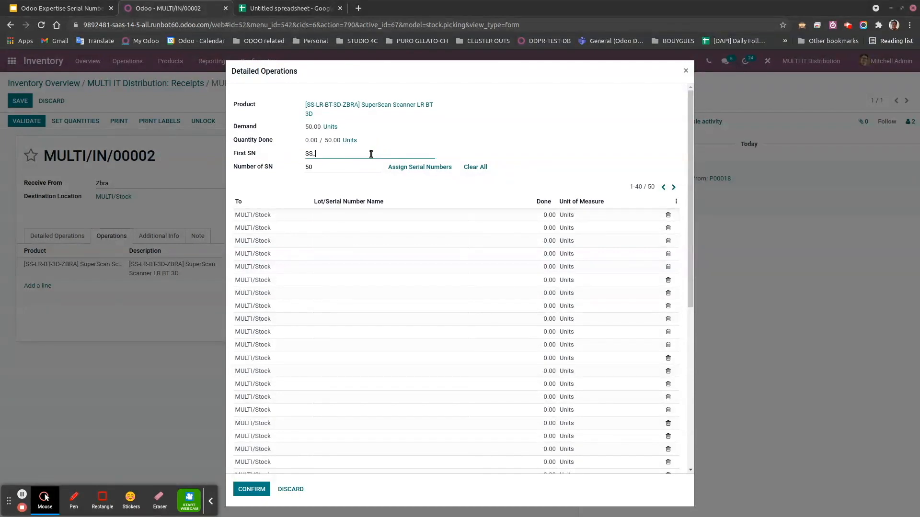
{"action": "type", "text": "-LR_0000000111"}
{"action": "key", "text": "BackSpace"}
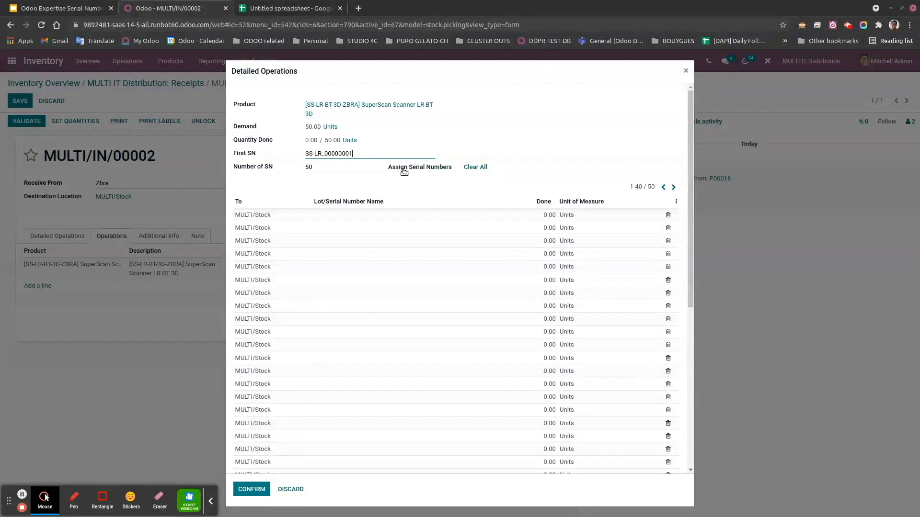
{"action": "left_click", "coordinate": [420, 167]}
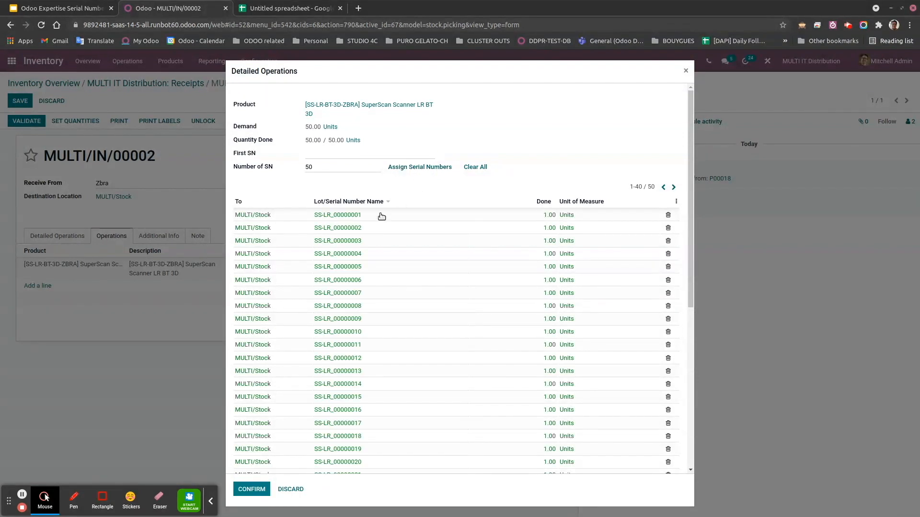
Extend the detailed operations list to show lines 1-50 and review the generated serial numbers and quantity done
{"action": "left_click", "coordinate": [643, 186]}
{"action": "left_click", "coordinate": [643, 187]}
{"action": "left_click", "coordinate": [631, 187]}
{"action": "key", "text": "BackSpace"}
{"action": "type", "text": "-50"}
{"action": "key", "text": "Return"}
{"action": "scroll", "coordinate": [477, 336], "scroll_direction": "down", "scroll_amount": 4}
{"action": "scroll", "coordinate": [477, 337], "scroll_direction": "down", "scroll_amount": 5}
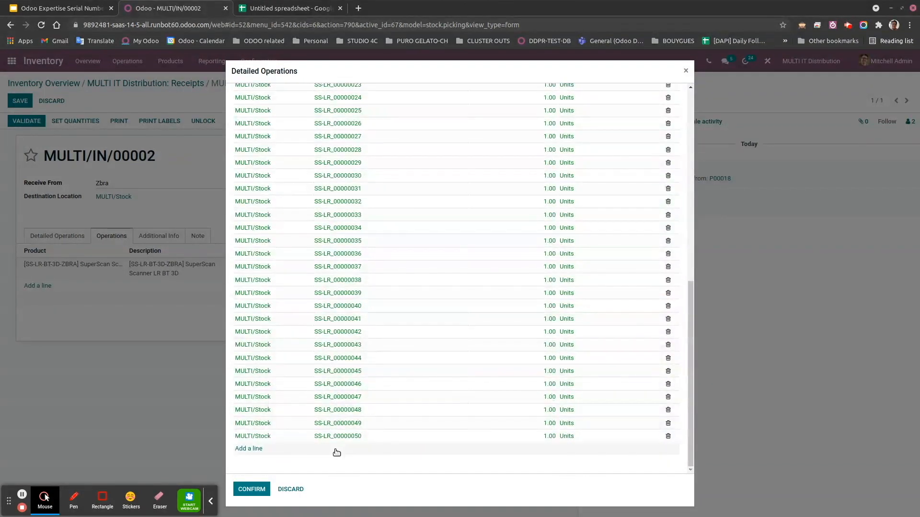
{"action": "scroll", "coordinate": [436, 153], "scroll_direction": "up", "scroll_amount": 9}
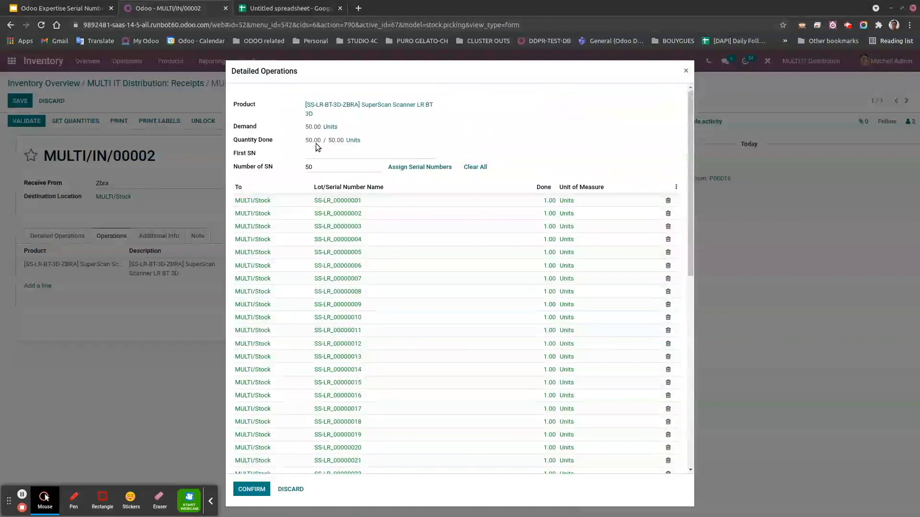
{"action": "scroll", "coordinate": [371, 422], "scroll_direction": "down", "scroll_amount": 9}
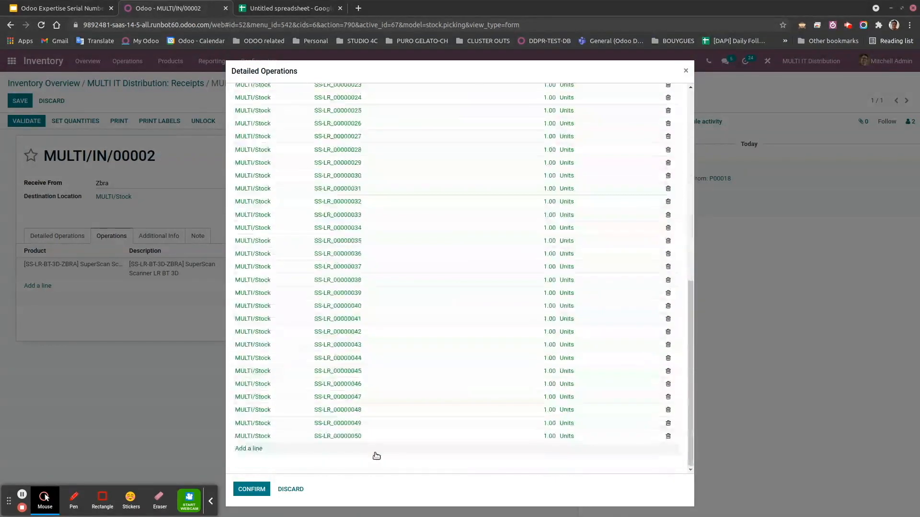
{"action": "scroll", "coordinate": [368, 437], "scroll_direction": "up", "scroll_amount": 9}
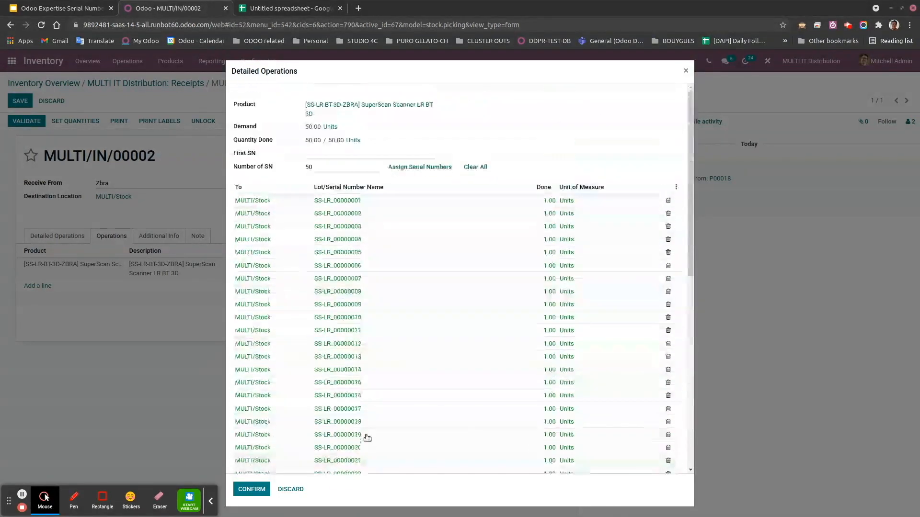
Clear all assigned lines, add a line filled with the serial numbers copied from the spreadsheet, and confirm the detailed operations
{"action": "left_click", "coordinate": [473, 168]}
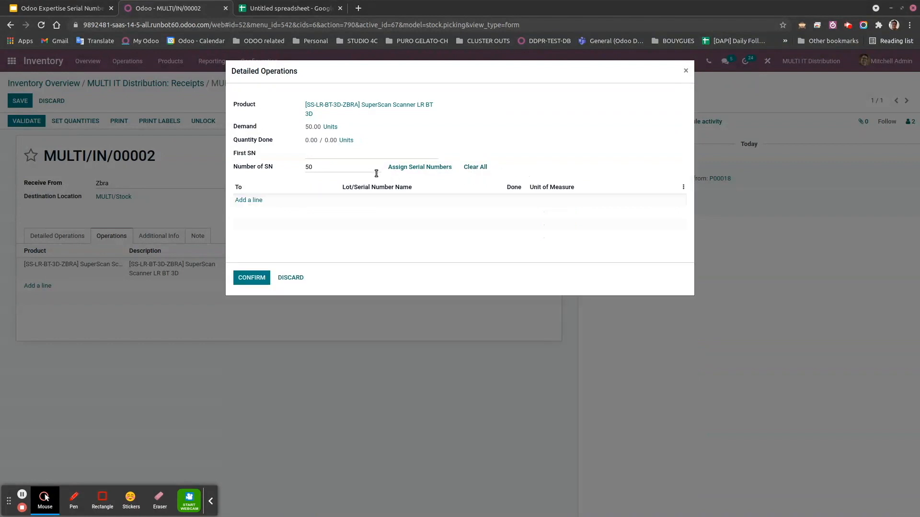
{"action": "left_click", "coordinate": [245, 201]}
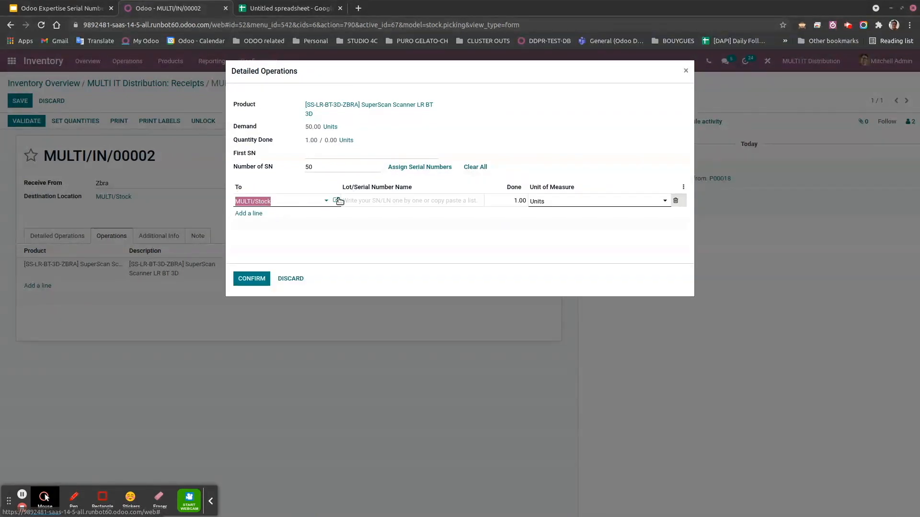
{"action": "left_click", "coordinate": [367, 199]}
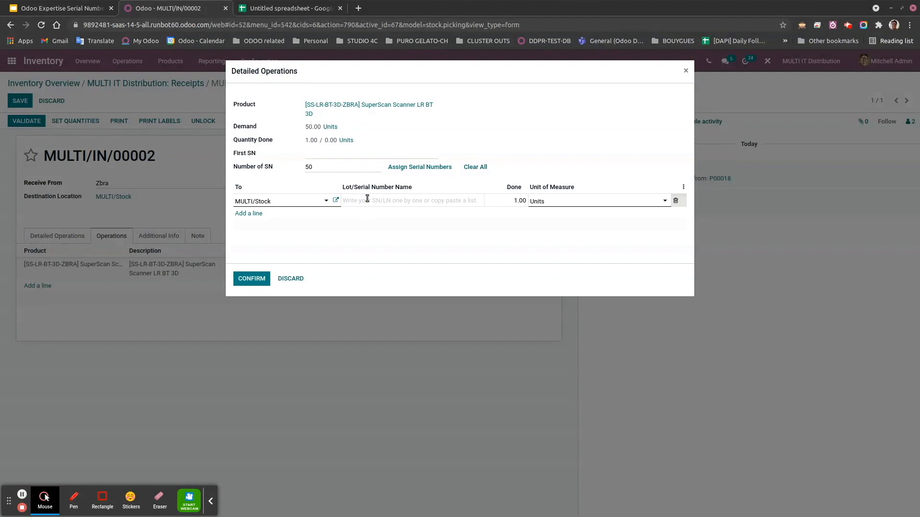
{"action": "key", "text": "ctrl+v"}
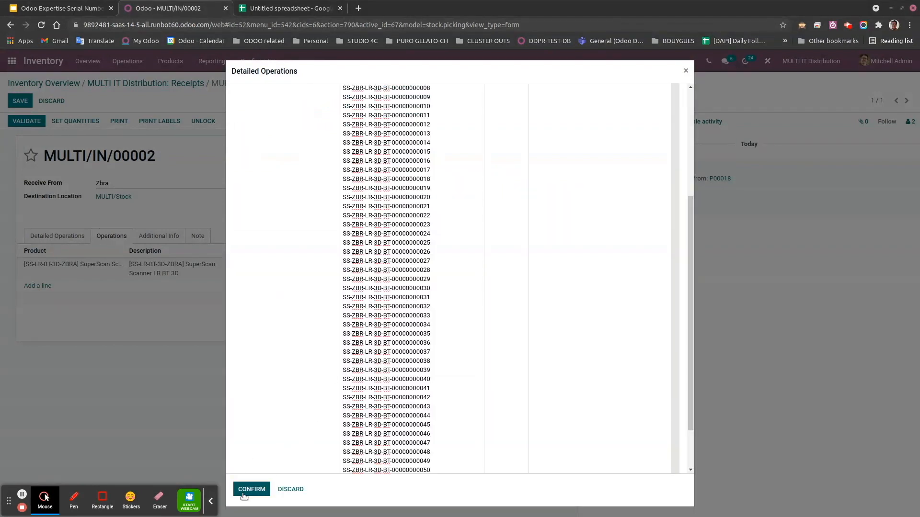
{"action": "left_click", "coordinate": [250, 489]}
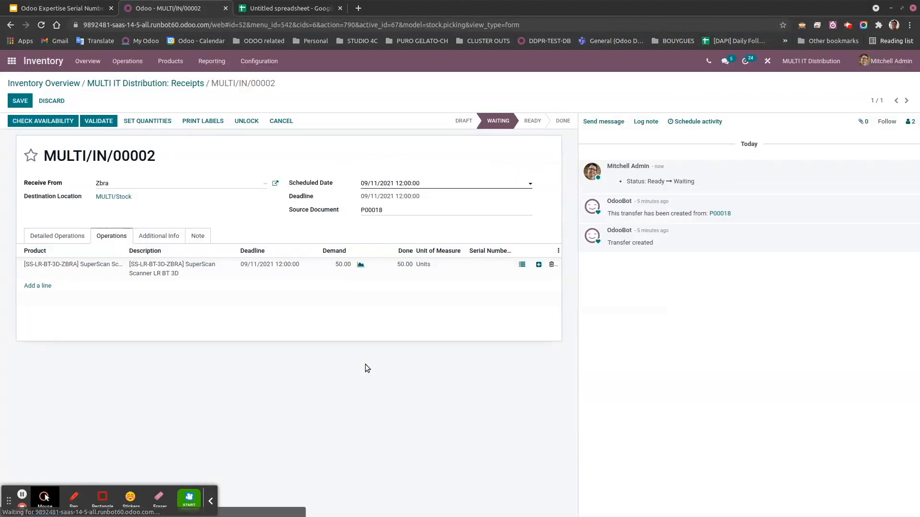
Review the serial numbers in the receipt's detailed operations and validate the receipt
{"action": "left_click", "coordinate": [63, 237]}
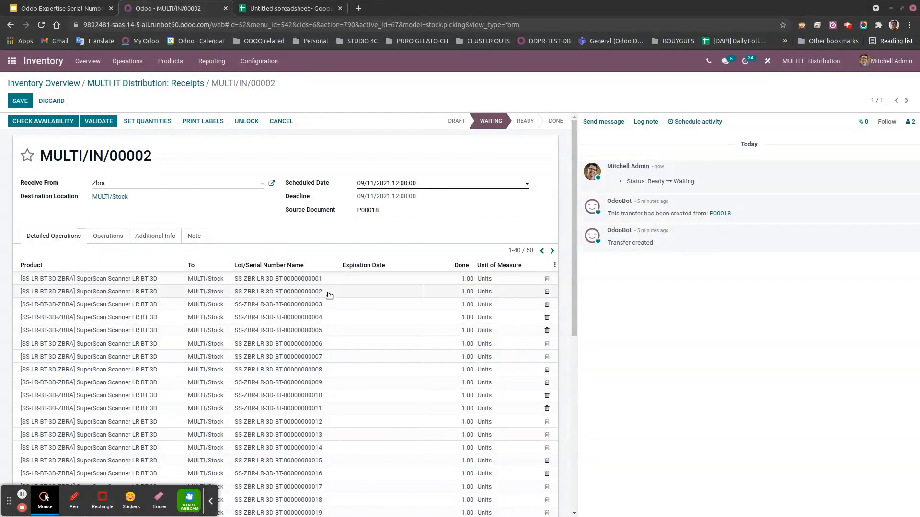
{"action": "scroll", "coordinate": [350, 364], "scroll_direction": "down", "scroll_amount": 3}
{"action": "scroll", "coordinate": [355, 383], "scroll_direction": "down", "scroll_amount": 3}
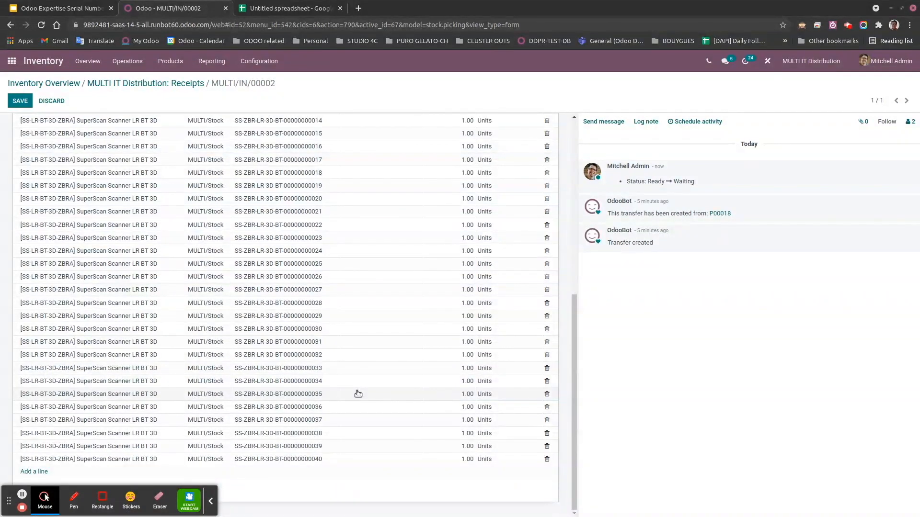
{"action": "scroll", "coordinate": [358, 393], "scroll_direction": "up", "scroll_amount": 6}
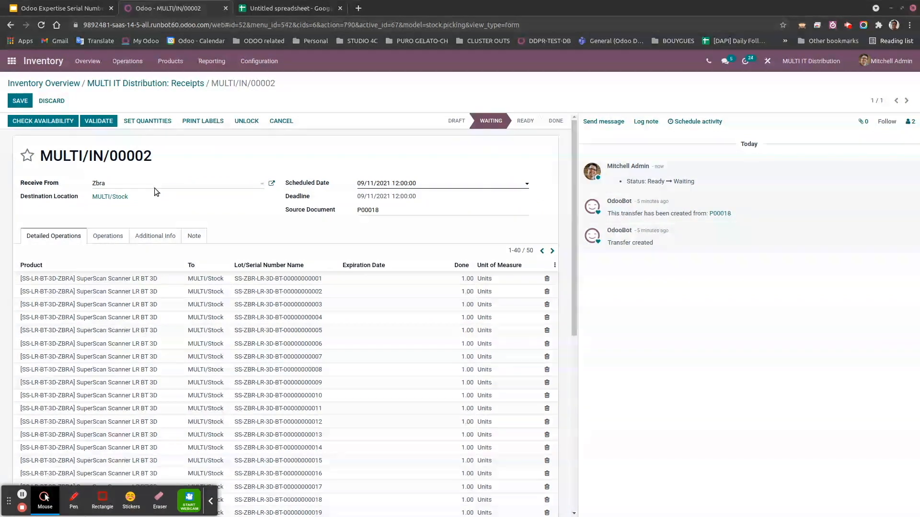
{"action": "left_click", "coordinate": [101, 123]}
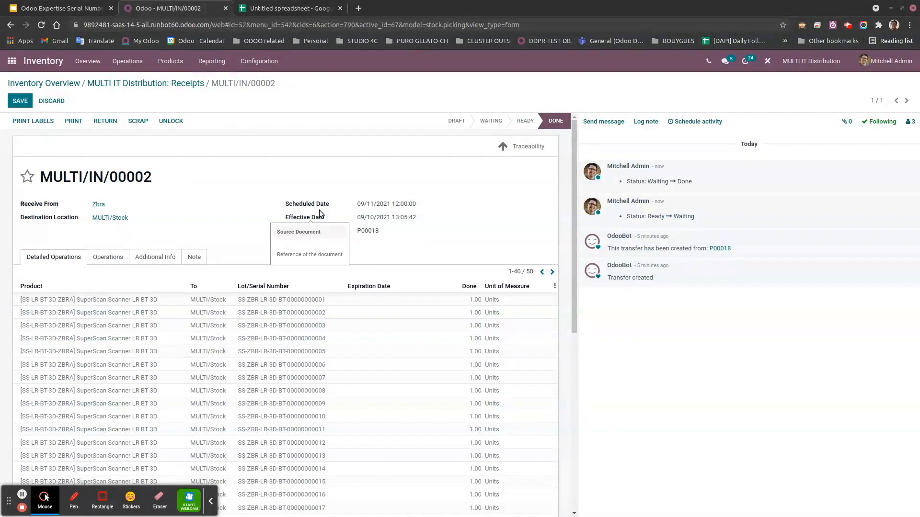
Open the receipt's Traceability Report and examine the serial numbers it lists
{"action": "left_click", "coordinate": [527, 147]}
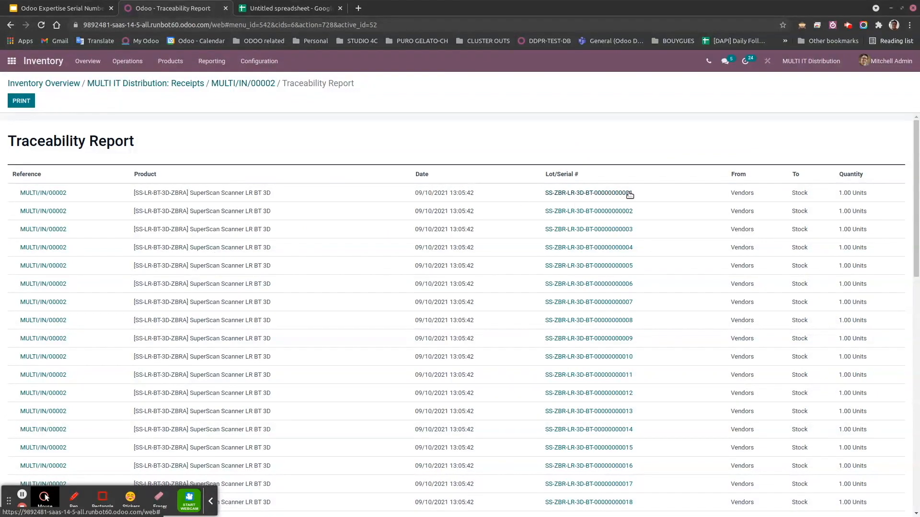
{"action": "scroll", "coordinate": [629, 194], "scroll_direction": "down", "scroll_amount": 12}
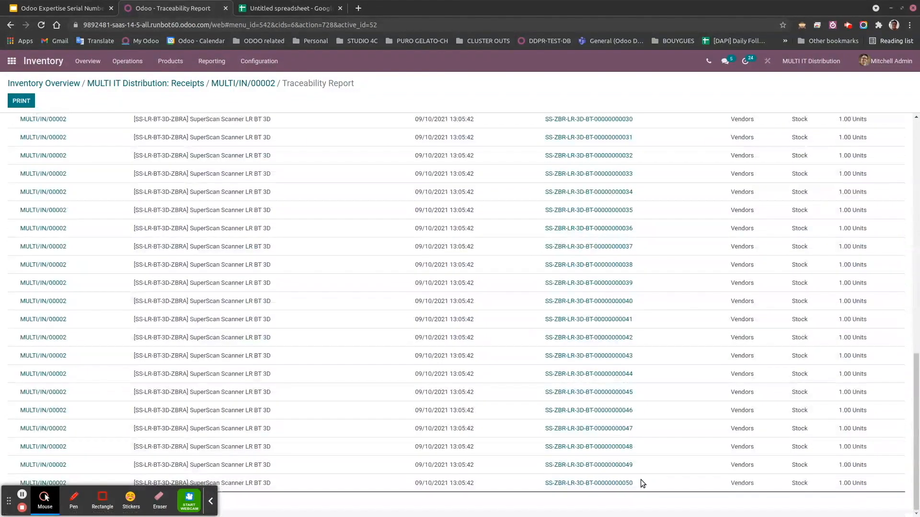
{"action": "scroll", "coordinate": [642, 483], "scroll_direction": "up", "scroll_amount": 12}
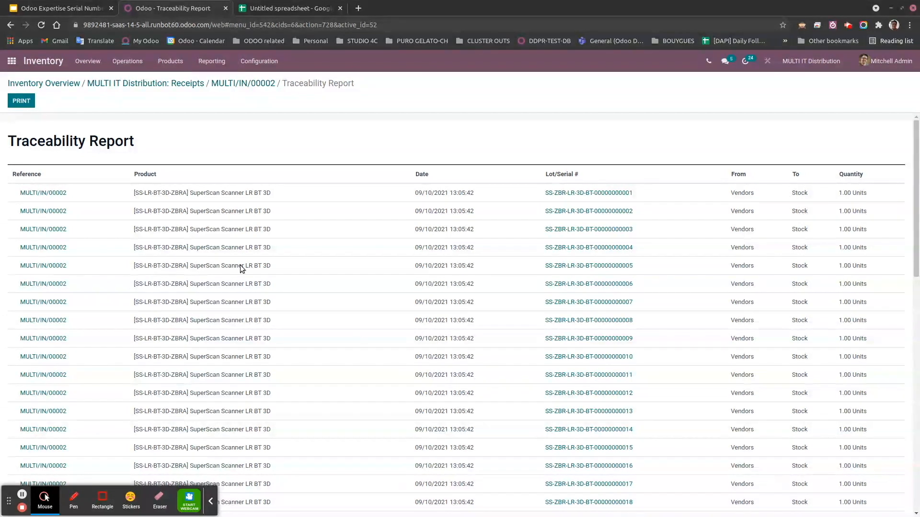
Open the Inventory Report and expand the SuperScan Scanner stock at MULTI/Stock/ZBRA Shelf to examine its serial numbers
{"action": "left_click", "coordinate": [12, 61]}
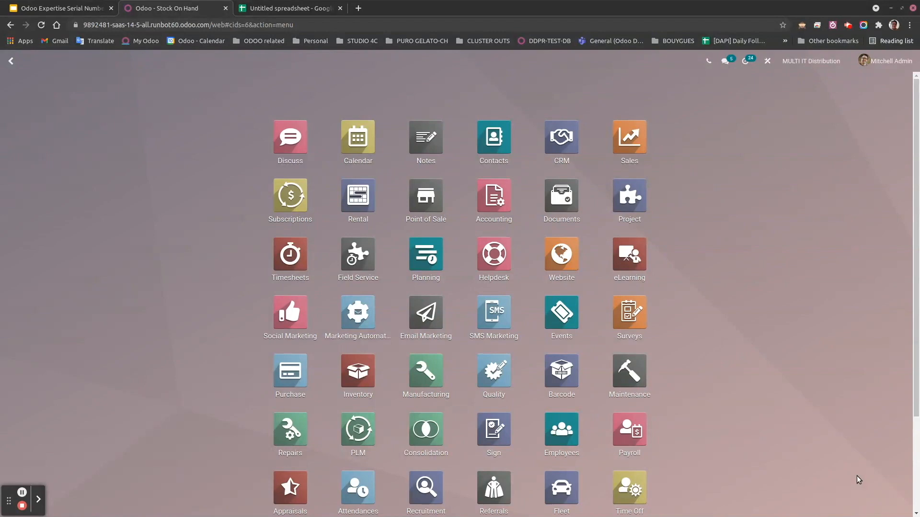
{"action": "type", "text": "INVE"}
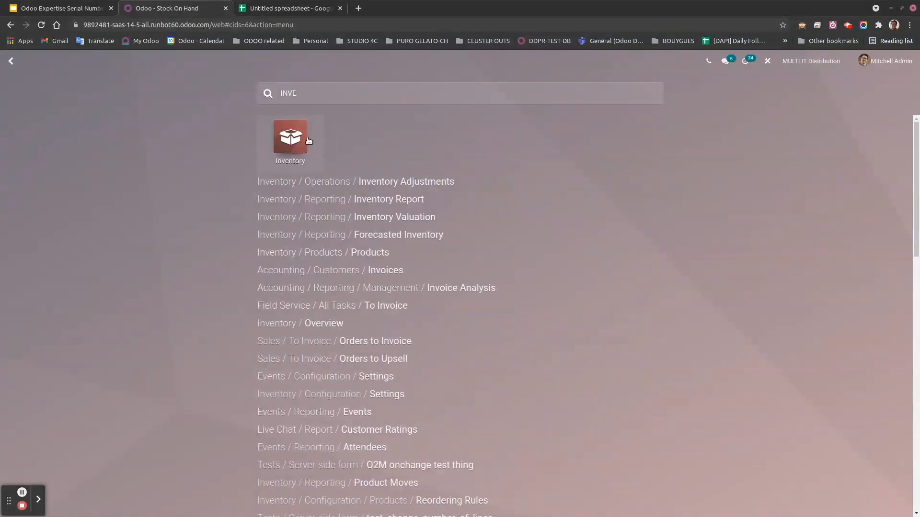
{"action": "left_click", "coordinate": [309, 141]}
{"action": "left_click", "coordinate": [295, 127]}
{"action": "left_click", "coordinate": [212, 61]}
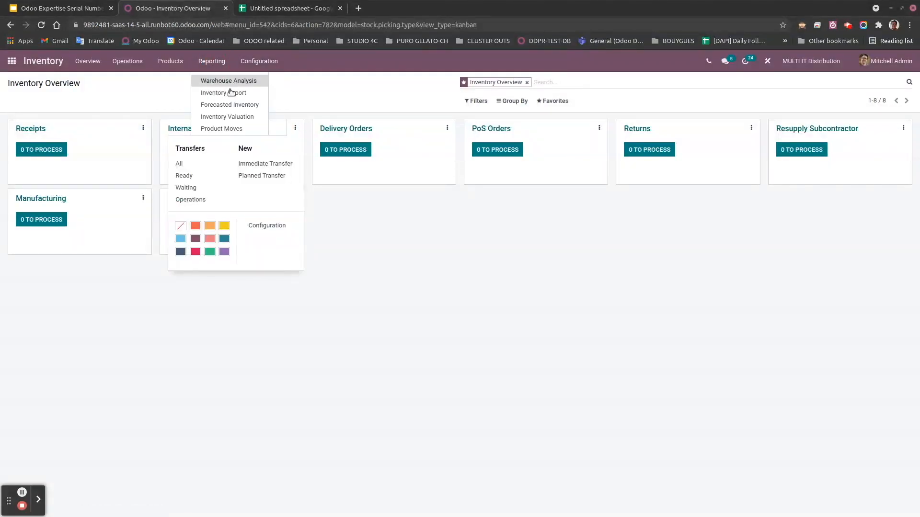
{"action": "left_click", "coordinate": [231, 93]}
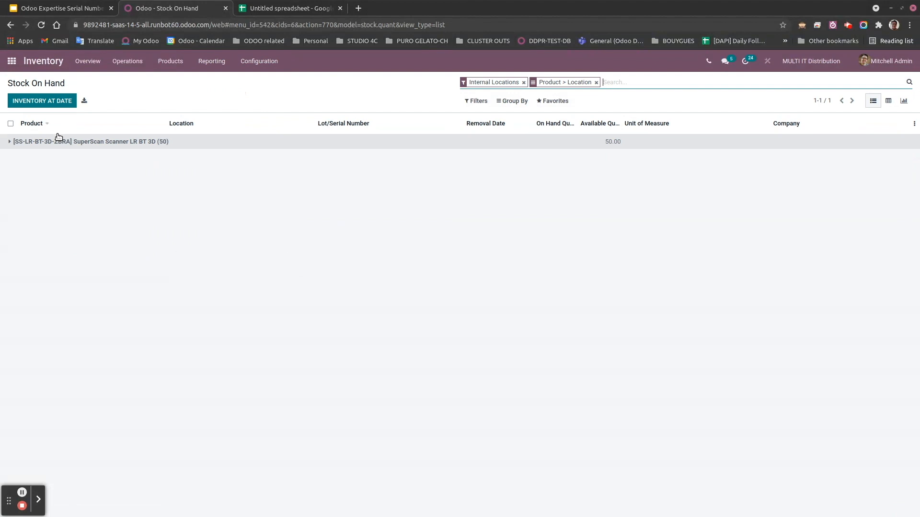
{"action": "left_click", "coordinate": [10, 141]}
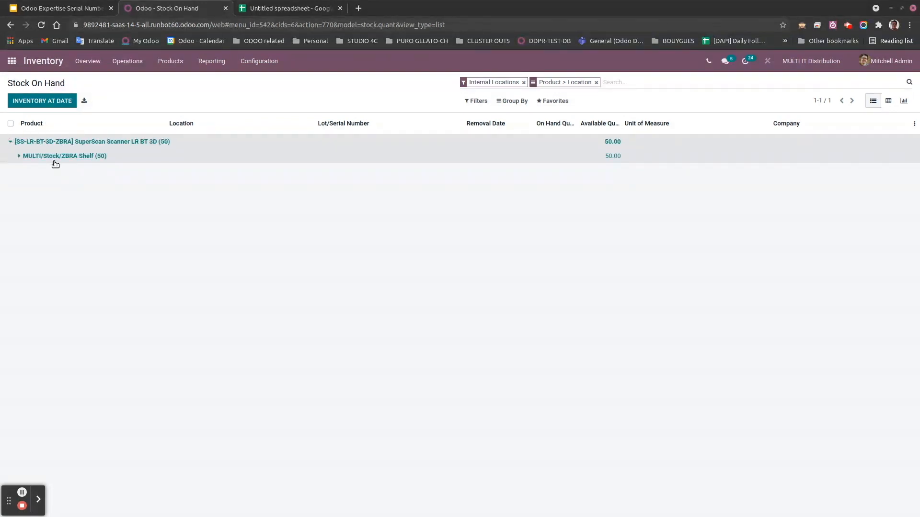
{"action": "left_click", "coordinate": [19, 157]}
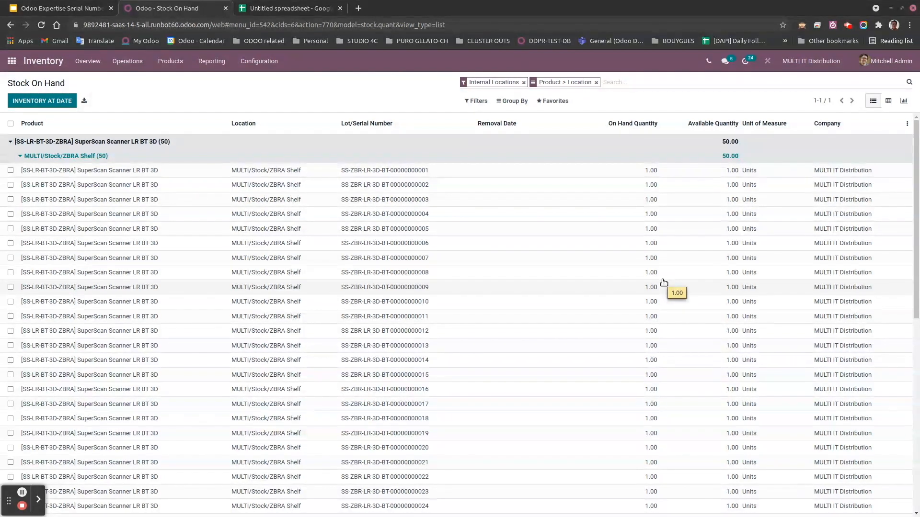
Switch to the Sales app, open the SCANPRO EUROPE quotation and confirm it as a sales order
{"action": "left_click", "coordinate": [11, 61]}
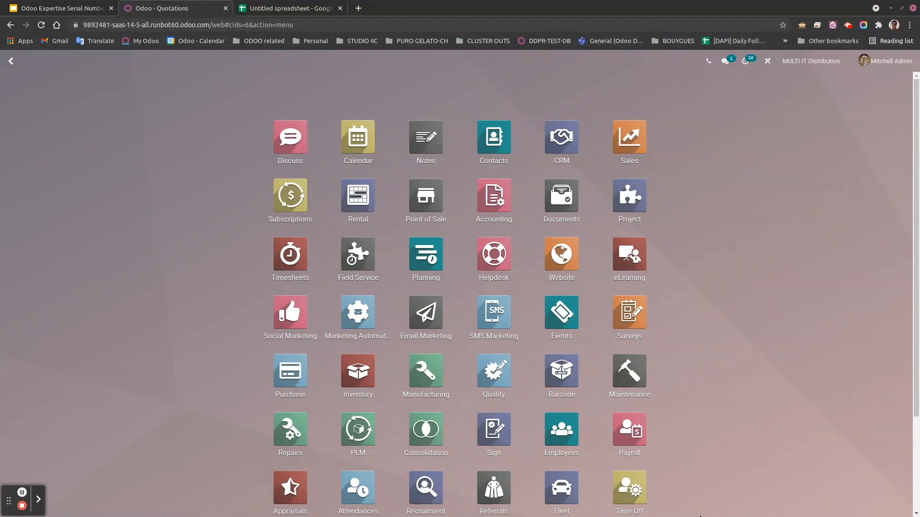
{"action": "type", "text": "SAL"}
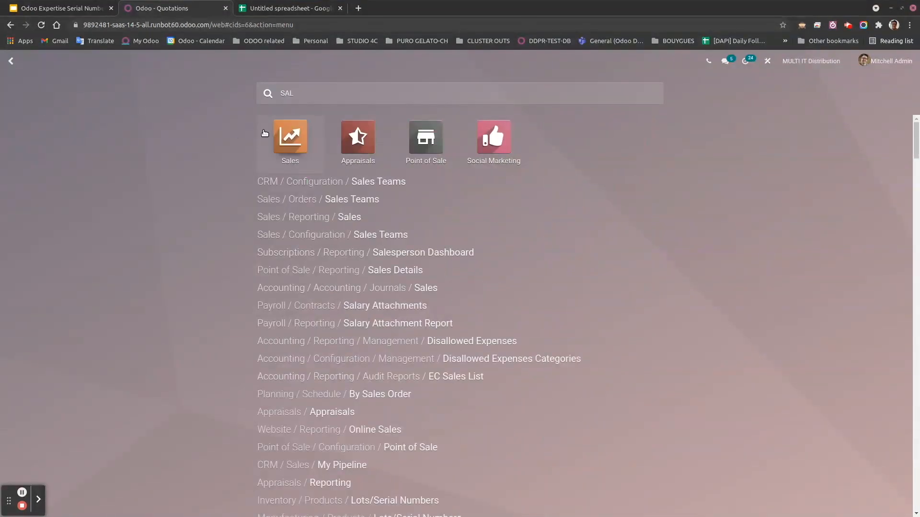
{"action": "left_click", "coordinate": [279, 141]}
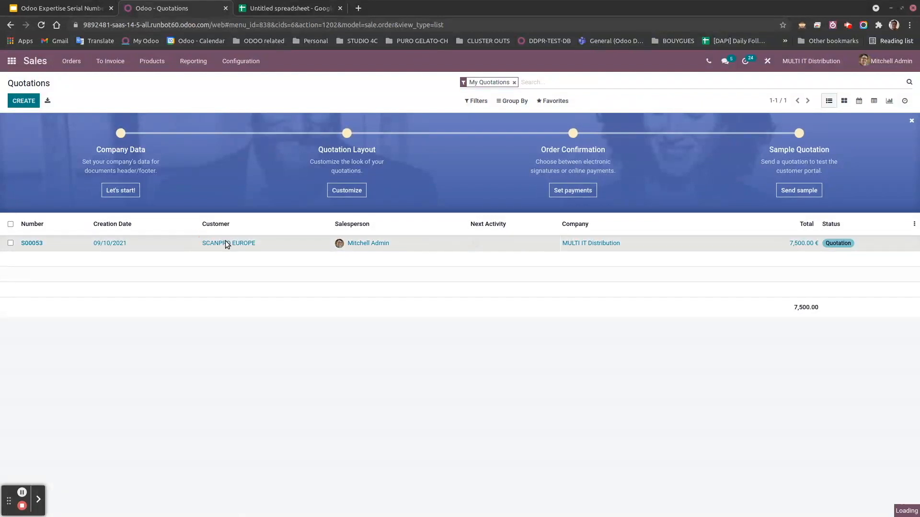
{"action": "left_click", "coordinate": [226, 242]}
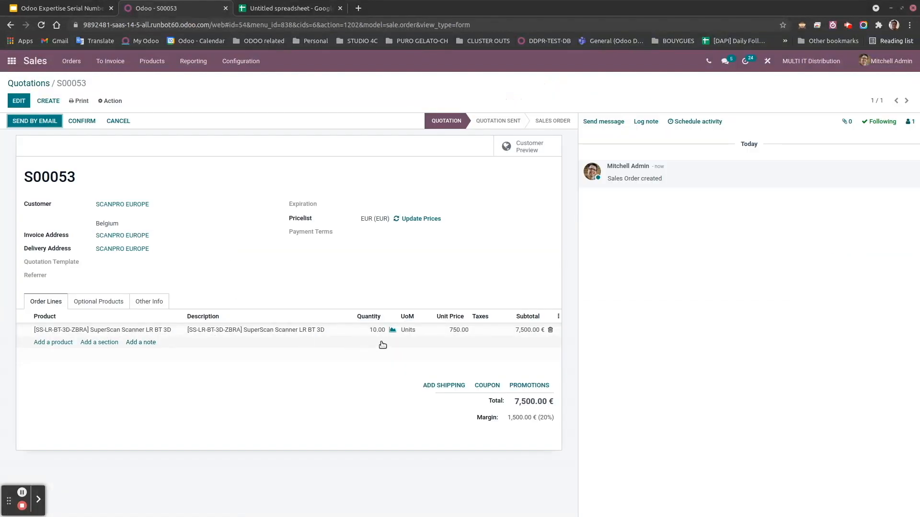
{"action": "left_click", "coordinate": [80, 122]}
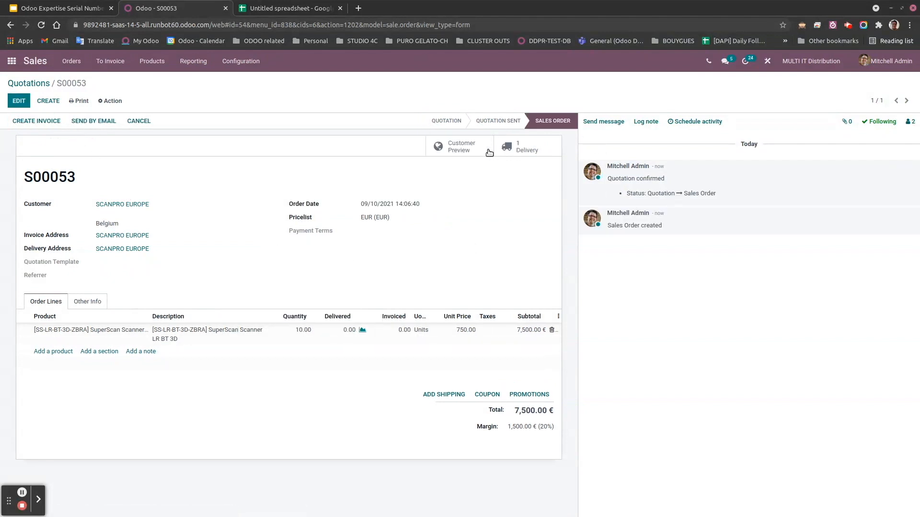
{"action": "left_click", "coordinate": [526, 148]}
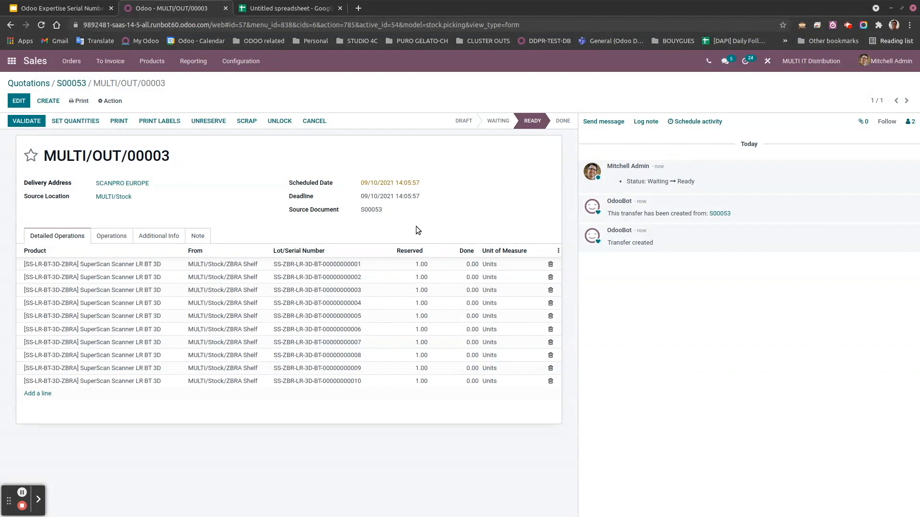
{"action": "left_click", "coordinate": [18, 102]}
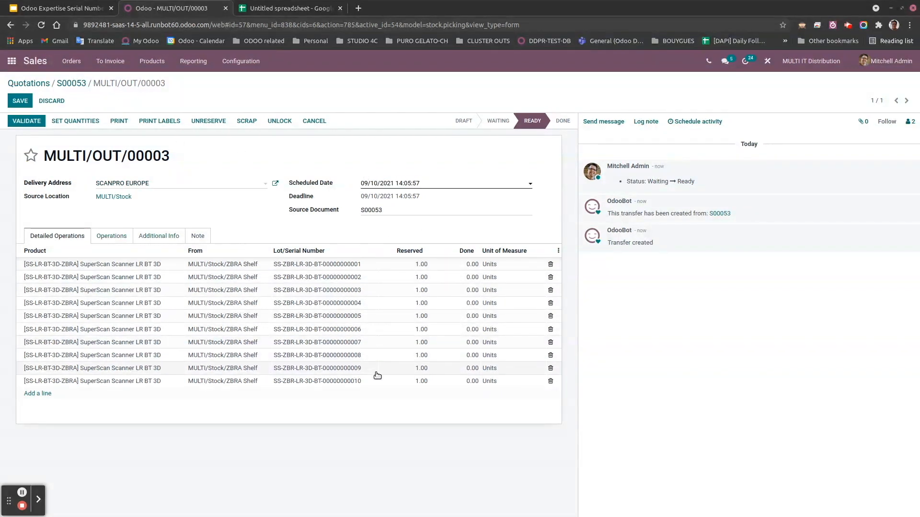
{"action": "left_click", "coordinate": [112, 235]}
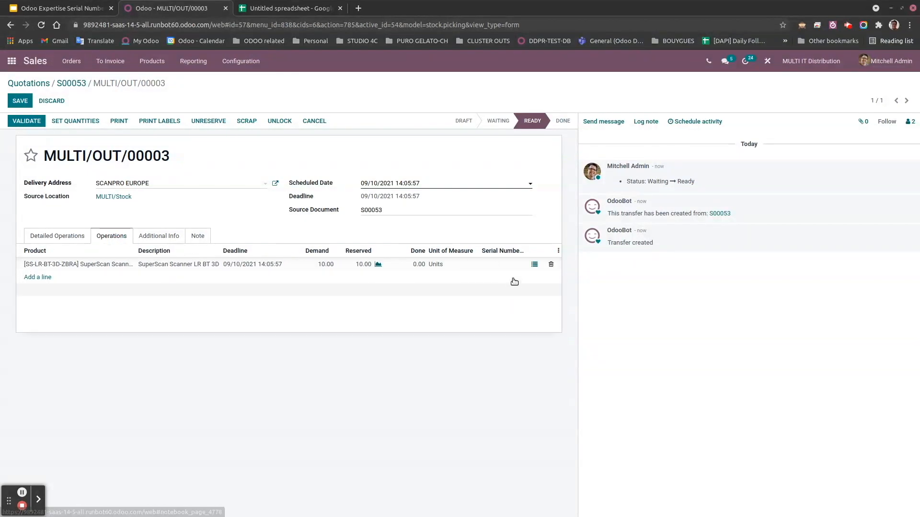
{"action": "left_click", "coordinate": [534, 264]}
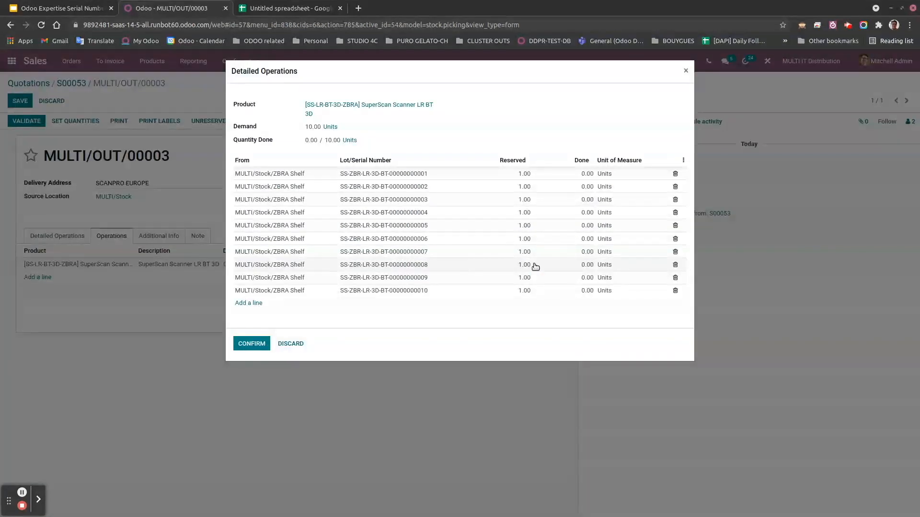
{"action": "left_click", "coordinate": [441, 293]}
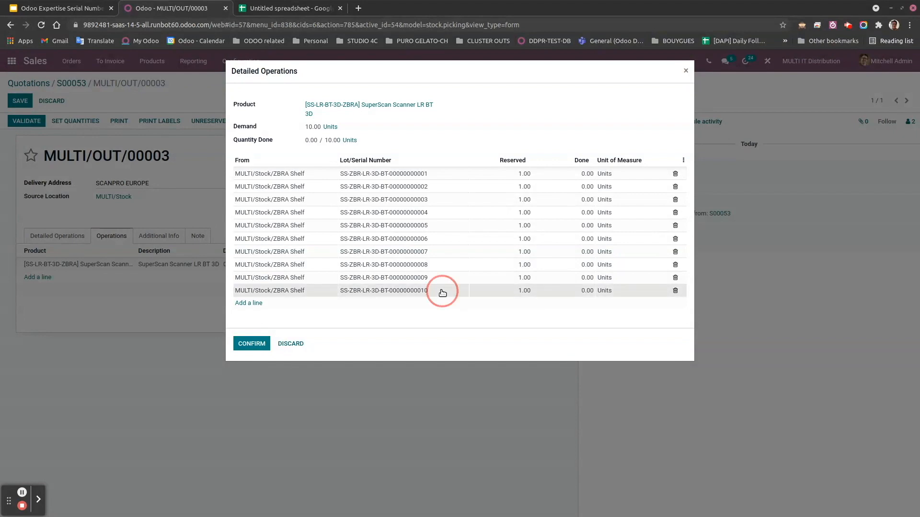
{"action": "left_click", "coordinate": [454, 290]}
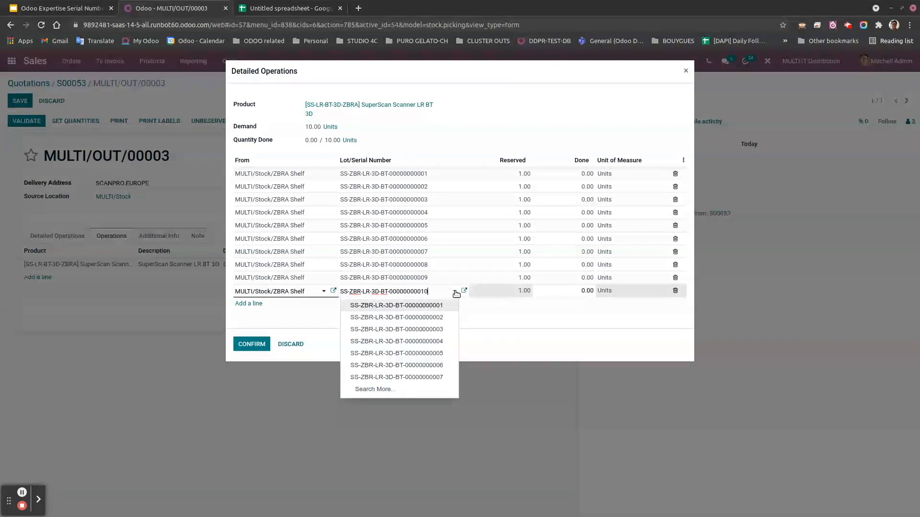
{"action": "left_click", "coordinate": [381, 392]}
{"action": "scroll", "coordinate": [405, 374], "scroll_direction": "down", "scroll_amount": 10}
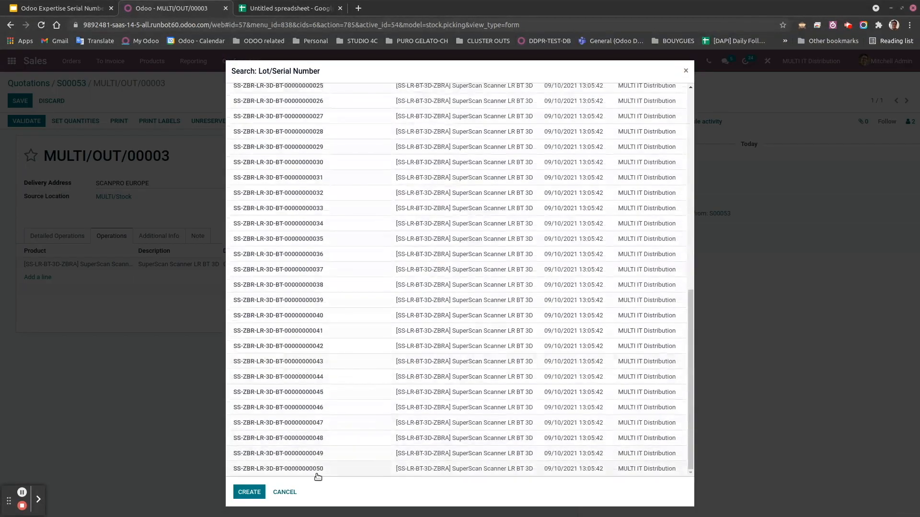
{"action": "left_click", "coordinate": [313, 471]}
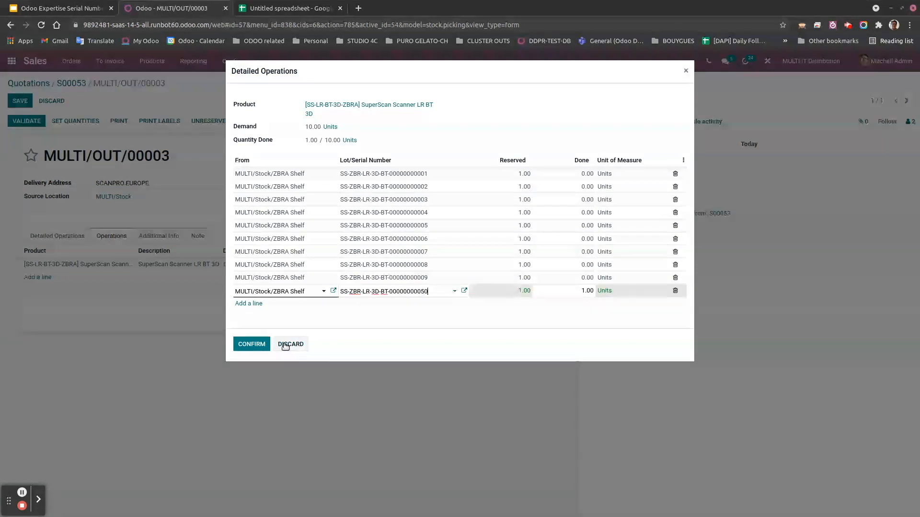
Set the done quantity to 1 for the nine serial numbers ending in 01 to 09, and validate the delivery
{"action": "left_click", "coordinate": [579, 174]}
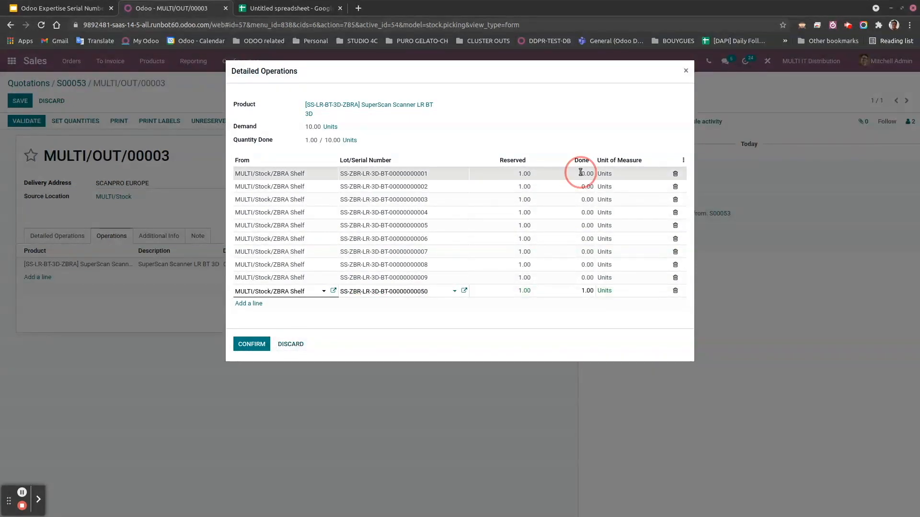
{"action": "type", "text": "1"}
{"action": "left_click", "coordinate": [588, 190]}
{"action": "type", "text": "1"}
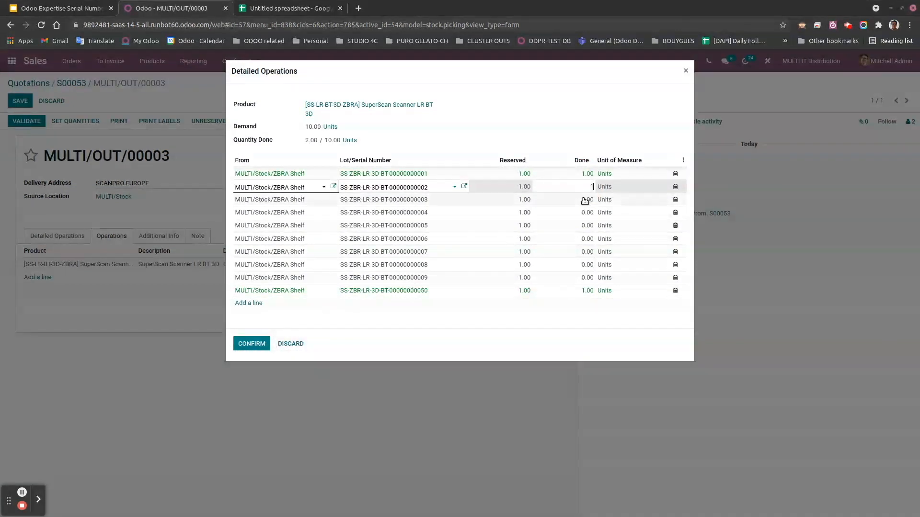
{"action": "left_click", "coordinate": [586, 199]}
{"action": "type", "text": "1"}
{"action": "left_click", "coordinate": [586, 213]}
{"action": "type", "text": "1"}
{"action": "left_click", "coordinate": [584, 226]}
{"action": "type", "text": "1"}
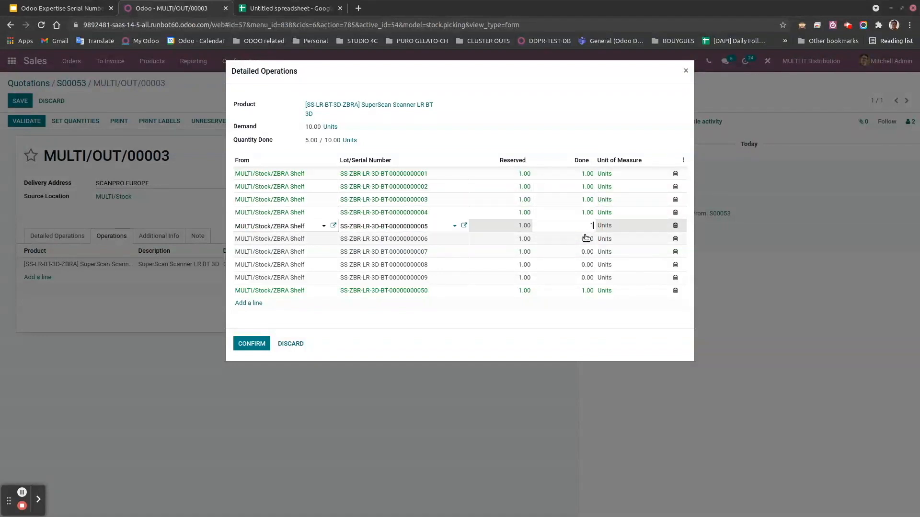
{"action": "left_click", "coordinate": [585, 238]}
{"action": "type", "text": "1"}
{"action": "left_click", "coordinate": [584, 251]}
{"action": "type", "text": "1"}
{"action": "left_click", "coordinate": [587, 268]}
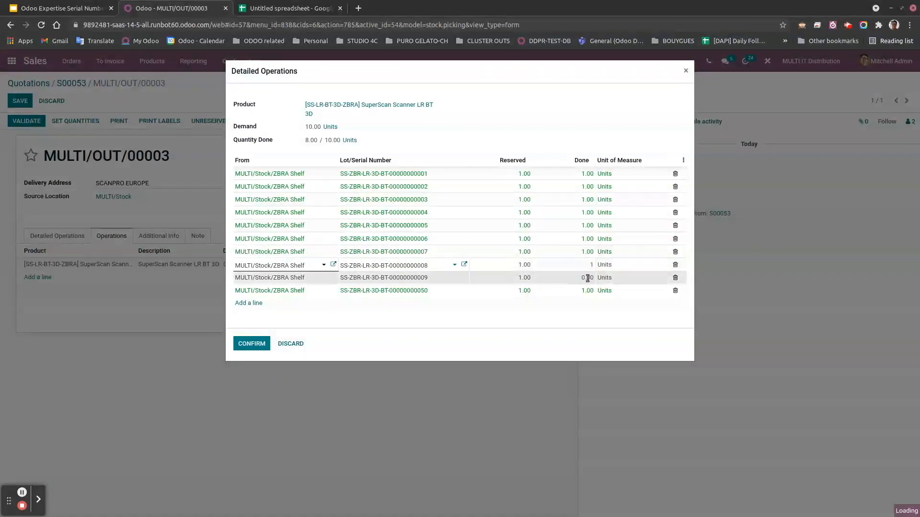
{"action": "type", "text": "1"}
{"action": "left_click", "coordinate": [587, 278]}
{"action": "type", "text": "1"}
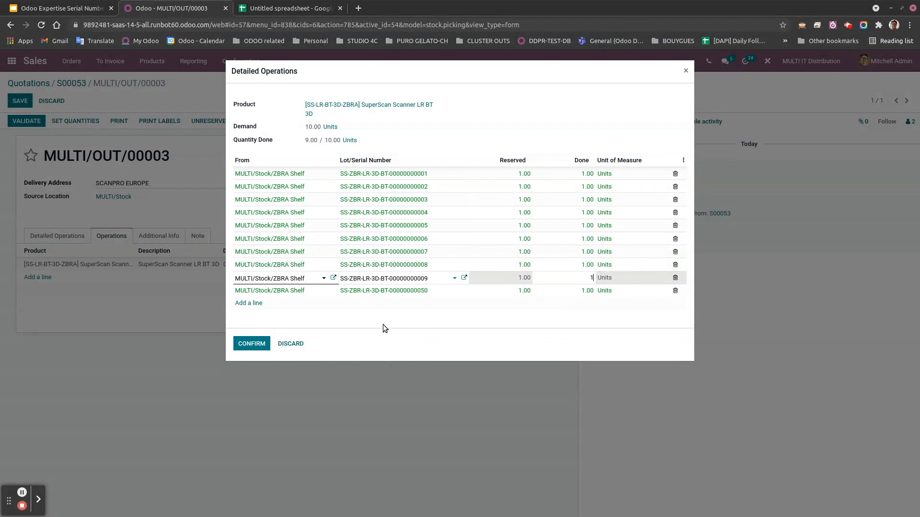
{"action": "left_click", "coordinate": [252, 344]}
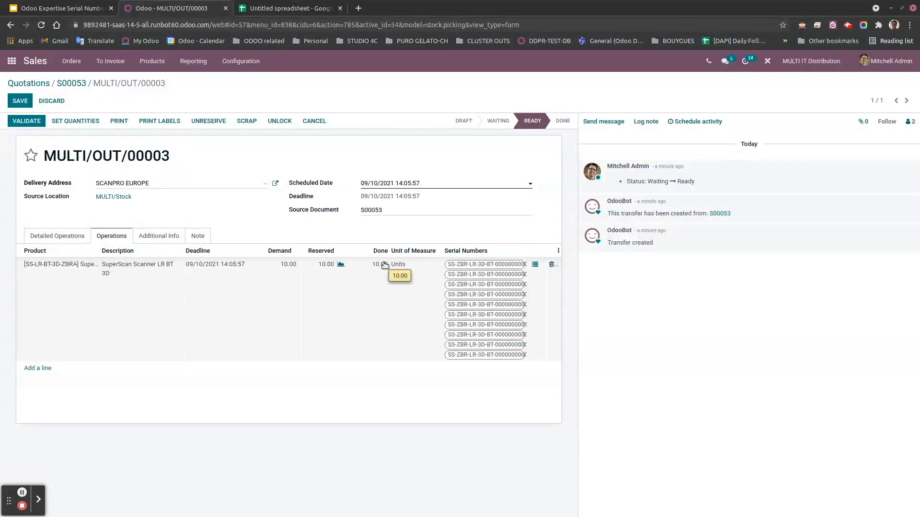
{"action": "left_click", "coordinate": [24, 121]}
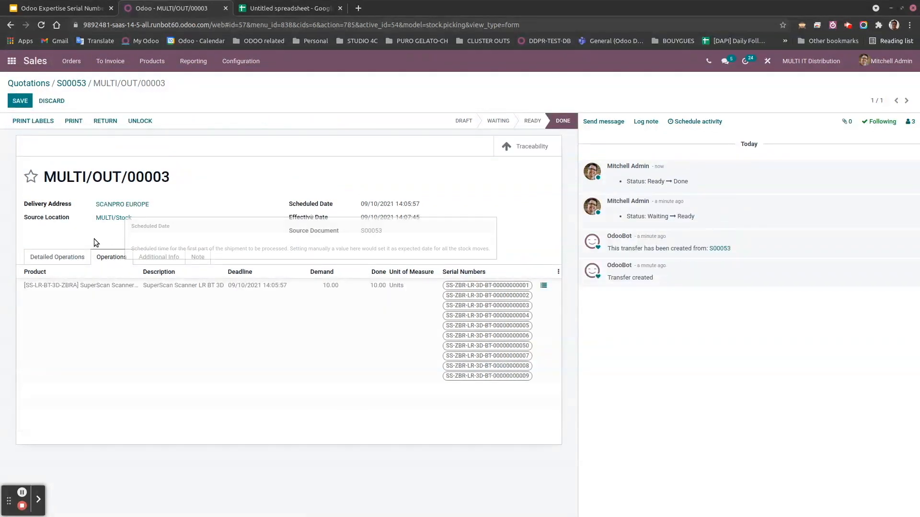
{"action": "left_click", "coordinate": [61, 258]}
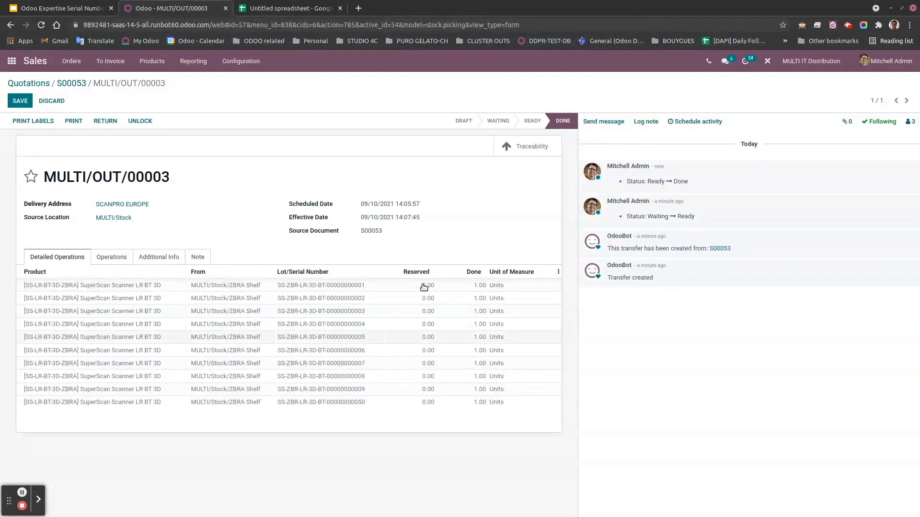
{"action": "left_click", "coordinate": [529, 148]}
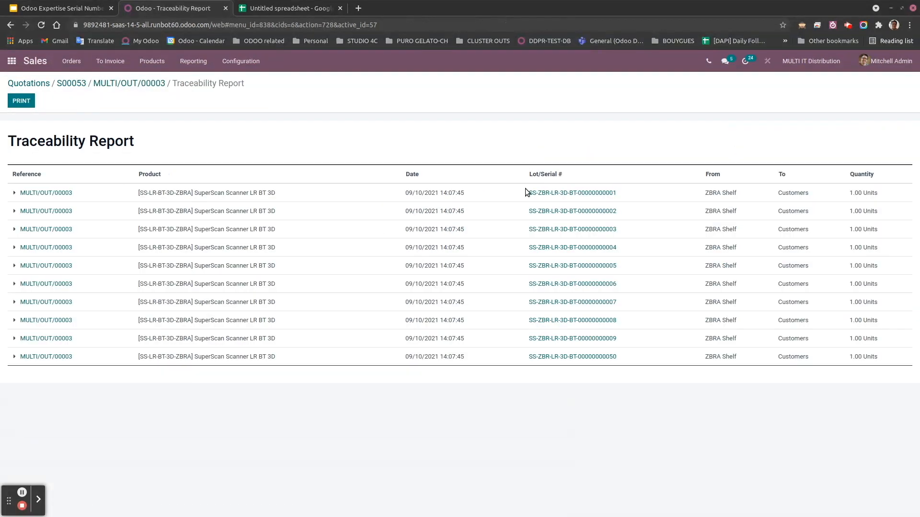
{"action": "left_click", "coordinate": [14, 193]}
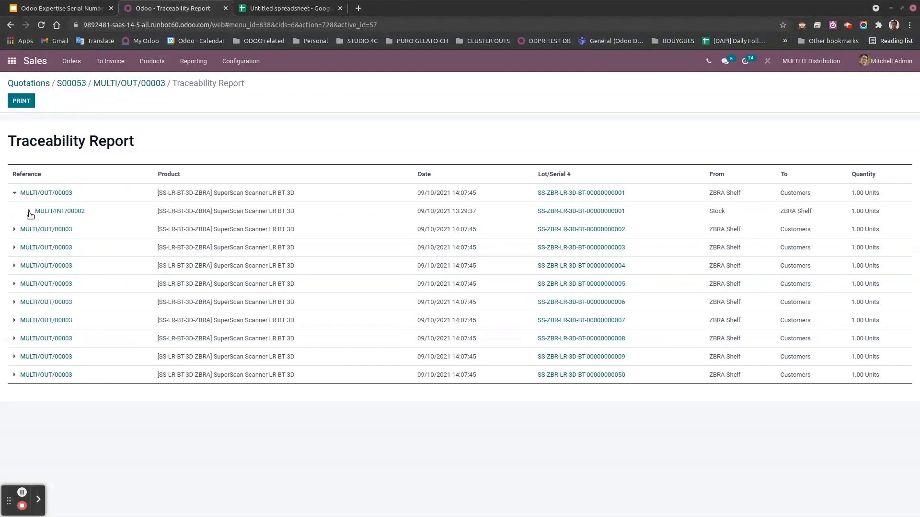
{"action": "left_click", "coordinate": [29, 212]}
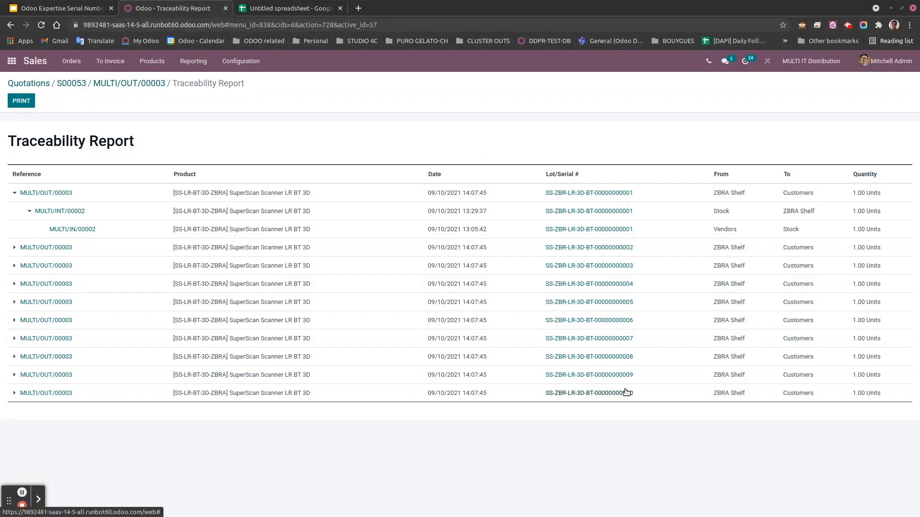
Open the Inventory Report in the Inventory app and examine the scanner serial numbers remaining at MULTI/Stock/ZBRA Shelf
{"action": "left_click", "coordinate": [11, 61]}
{"action": "type", "text": "inv"}
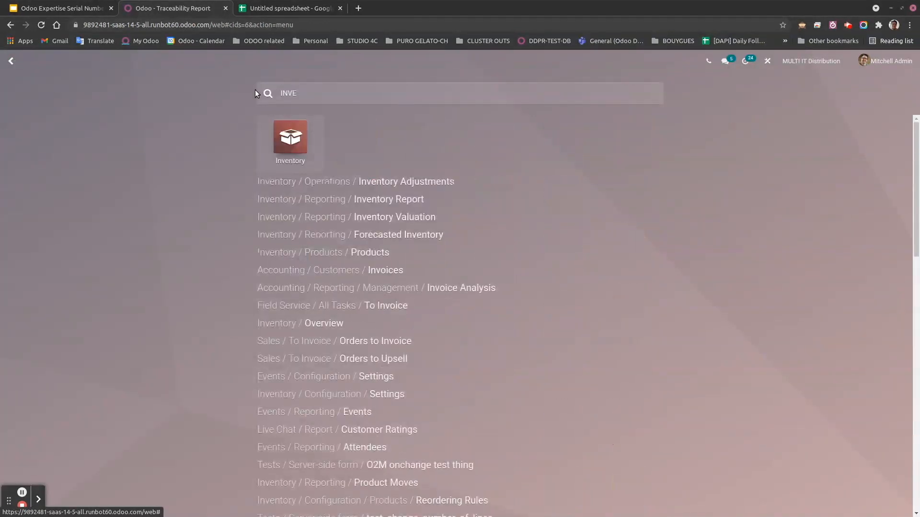
{"action": "left_click", "coordinate": [292, 143]}
{"action": "left_click", "coordinate": [223, 59]}
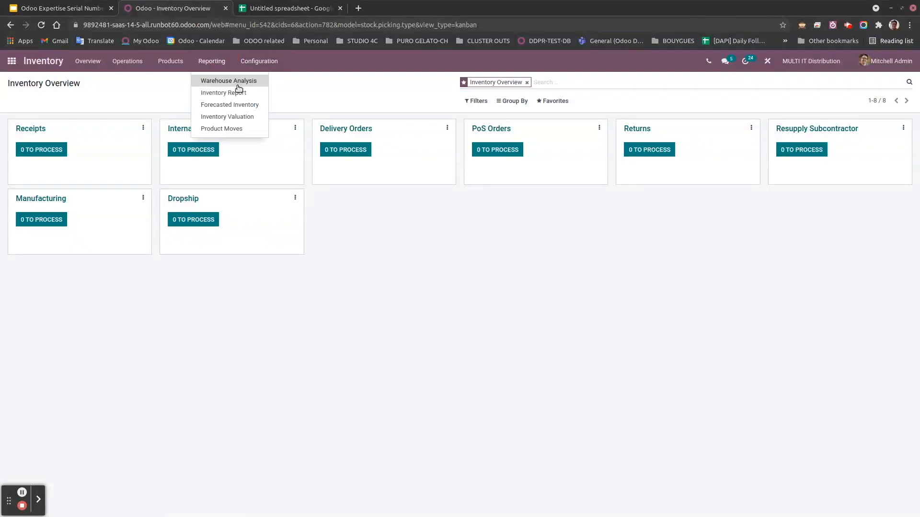
{"action": "left_click", "coordinate": [237, 91]}
{"action": "left_click", "coordinate": [11, 142]}
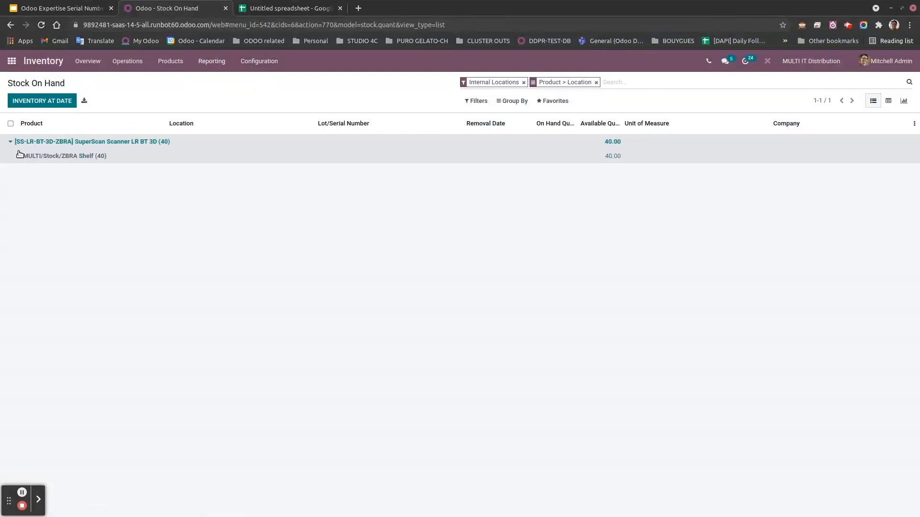
{"action": "left_click", "coordinate": [21, 156]}
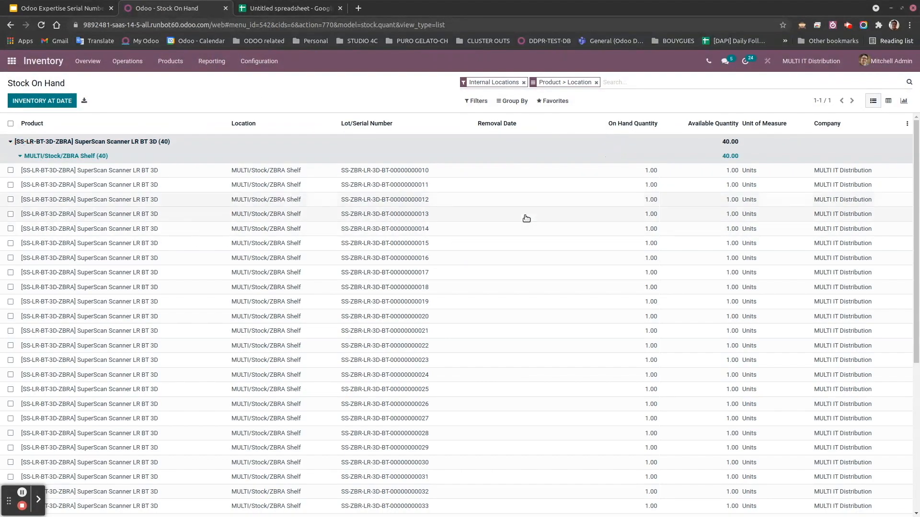
{"action": "scroll", "coordinate": [469, 340], "scroll_direction": "down", "scroll_amount": 5}
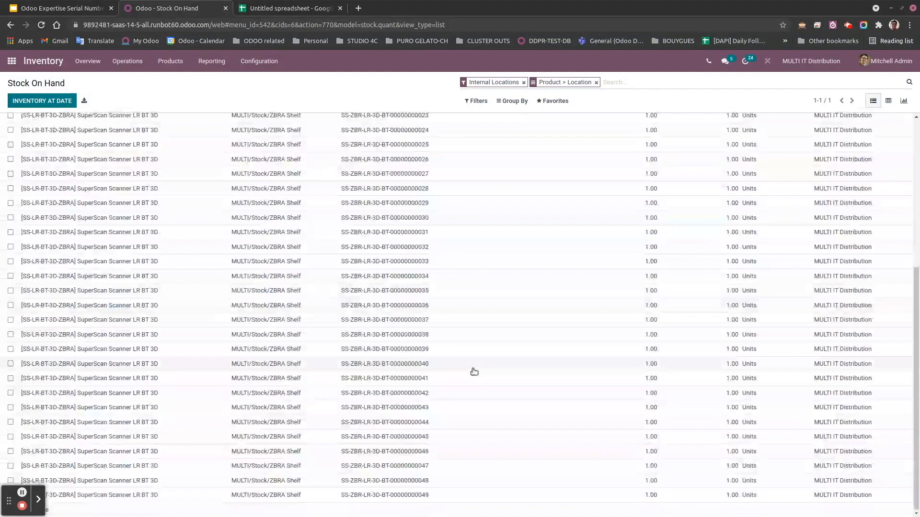
{"action": "scroll", "coordinate": [459, 467], "scroll_direction": "up", "scroll_amount": 5}
{"action": "scroll", "coordinate": [460, 467], "scroll_direction": "down", "scroll_amount": 5}
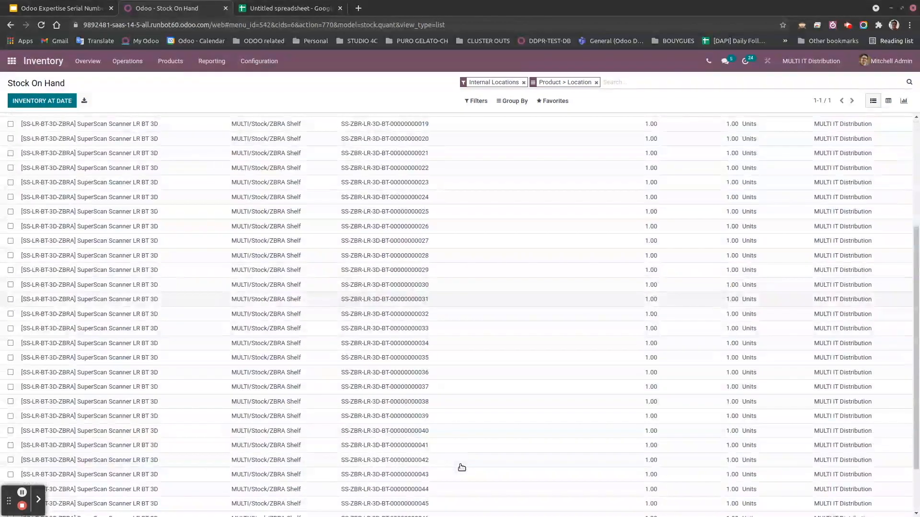
{"action": "scroll", "coordinate": [461, 467], "scroll_direction": "up", "scroll_amount": 5}
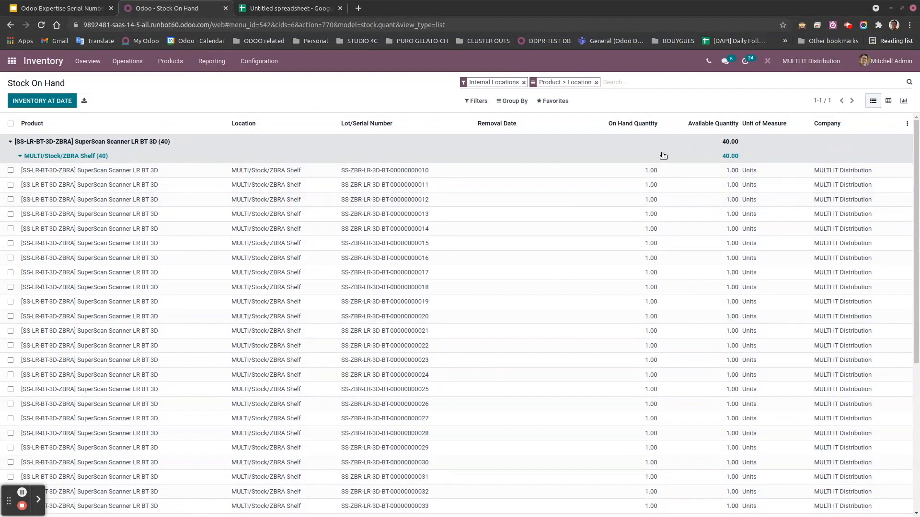
{"action": "scroll", "coordinate": [716, 269], "scroll_direction": "down", "scroll_amount": 5}
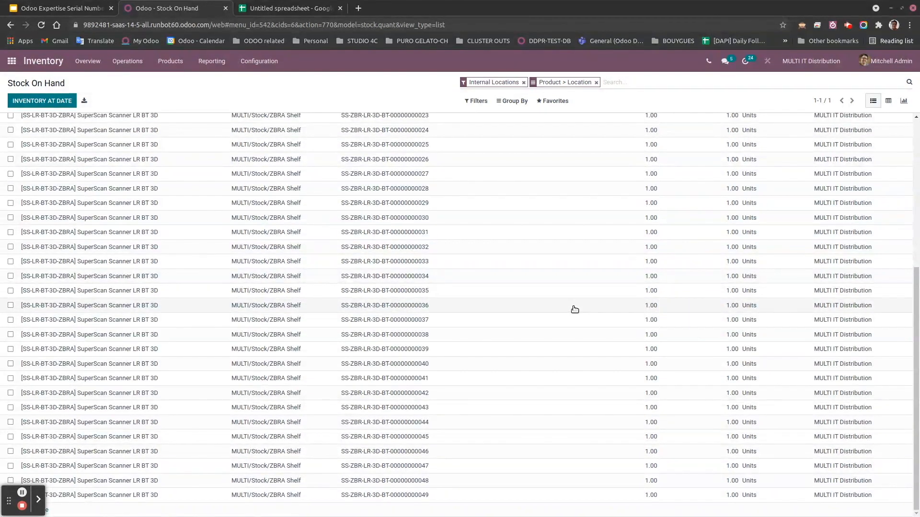
{"action": "scroll", "coordinate": [574, 309], "scroll_direction": "up", "scroll_amount": 5}
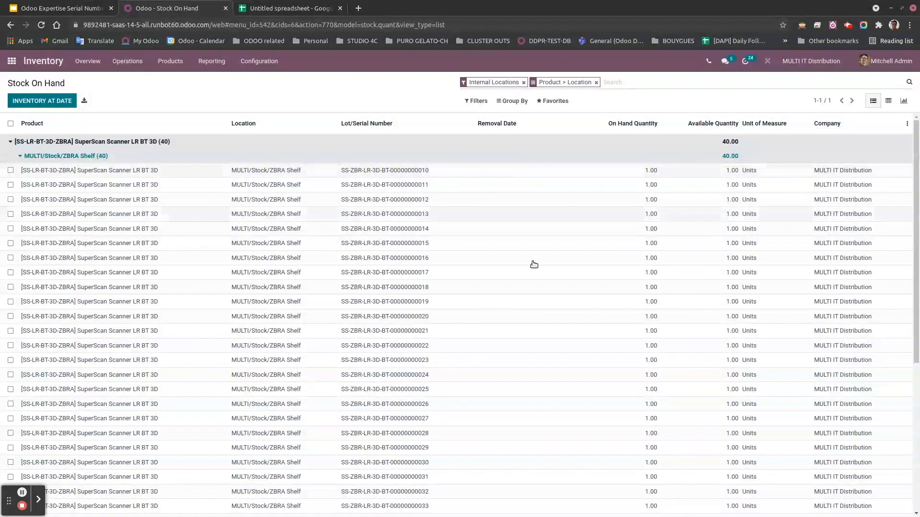
{"action": "scroll", "coordinate": [534, 264], "scroll_direction": "down", "scroll_amount": 5}
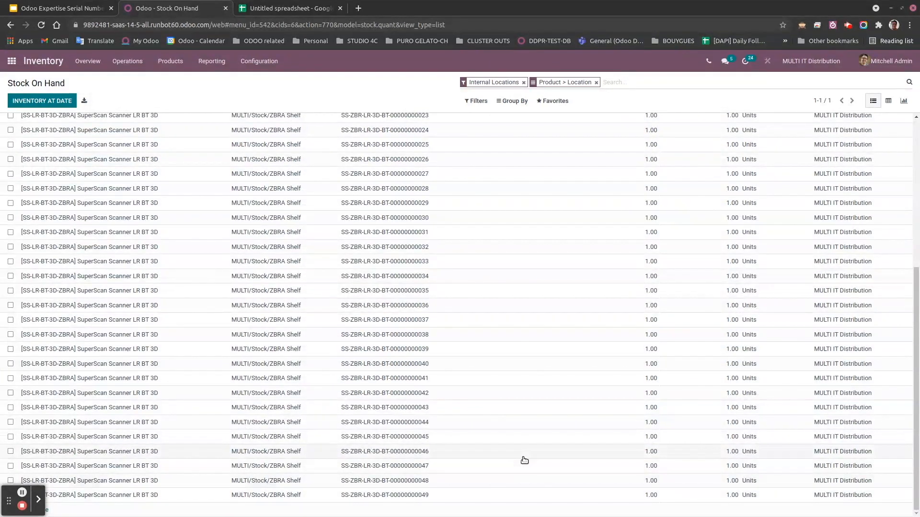
{"action": "scroll", "coordinate": [551, 372], "scroll_direction": "up", "scroll_amount": 5}
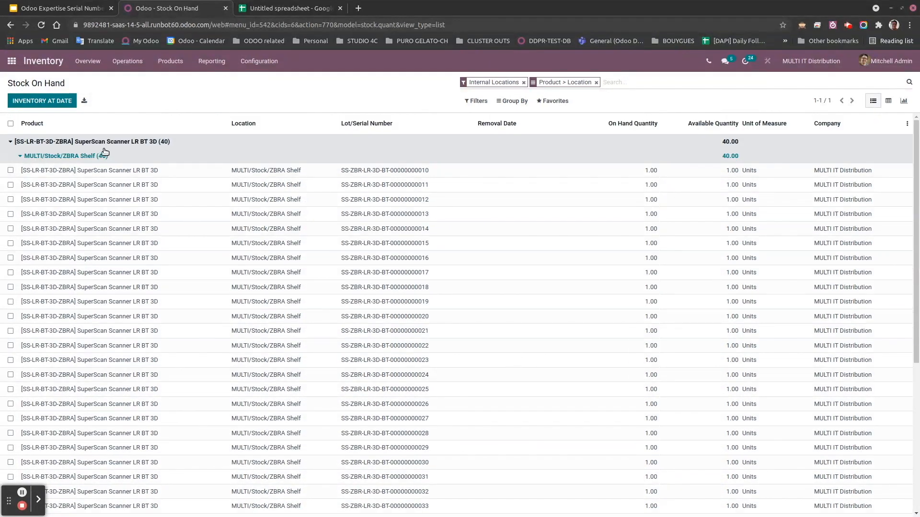
Open the Lots/Serial Numbers list in Inventory and examine all serial numbers registered for the SuperScan Scanner LR BT 3D
{"action": "left_click", "coordinate": [12, 60]}
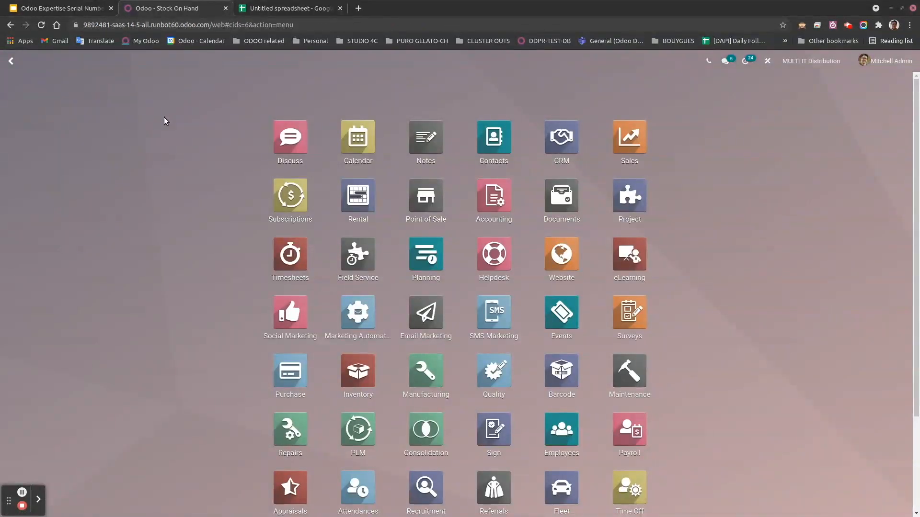
{"action": "type", "text": "in"}
{"action": "key", "text": "BackSpace"}
{"action": "key", "text": "BackSpace"}
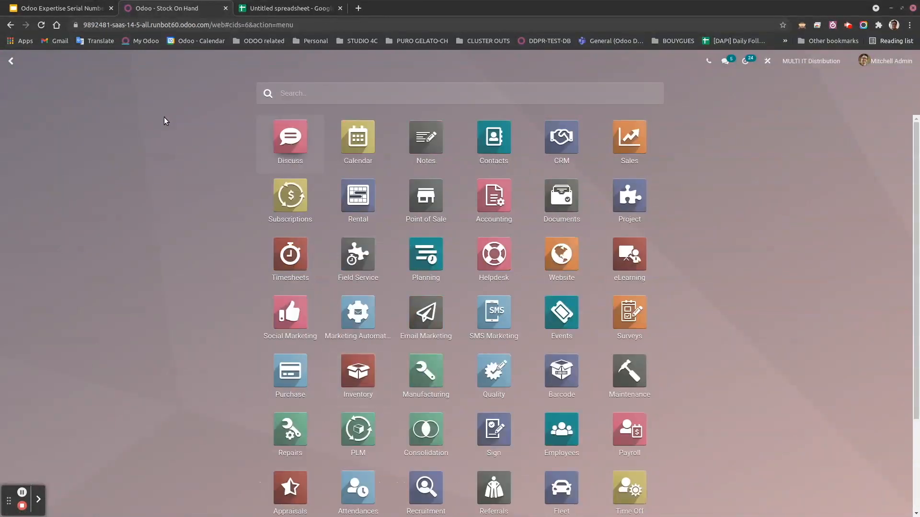
{"action": "type", "text": "SERAI"}
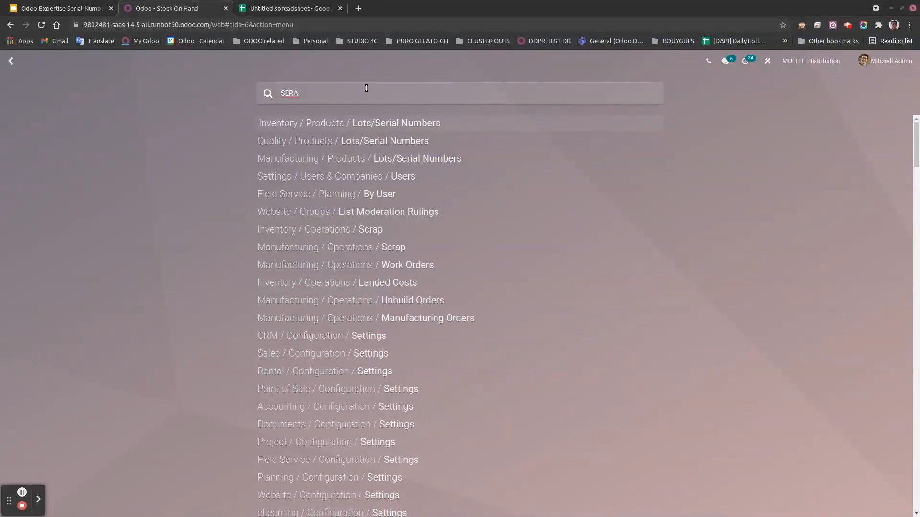
{"action": "key", "text": "BackSpace"}
{"action": "key", "text": "BackSpace"}
{"action": "key", "text": "BackSpace"}
{"action": "key", "text": "BackSpace"}
{"action": "key", "text": "BackSpace"}
{"action": "type", "text": "SERIAL"}
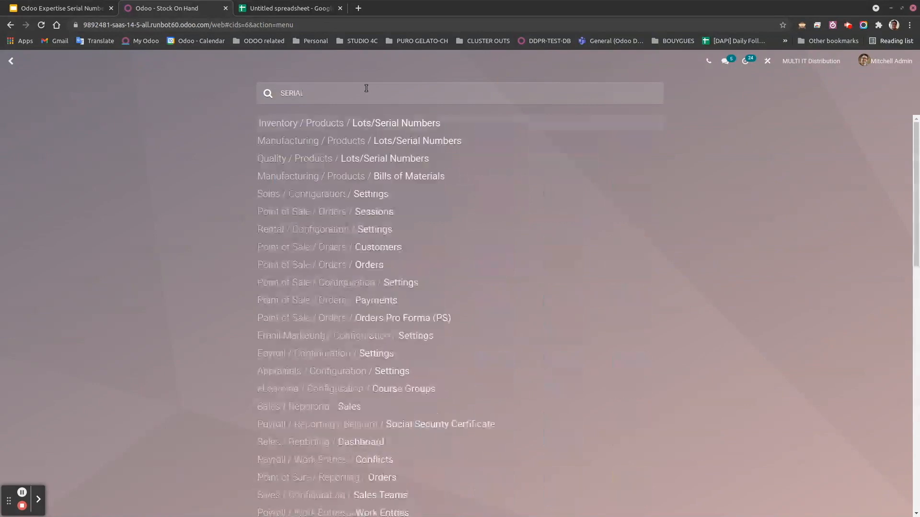
{"action": "left_click", "coordinate": [406, 125]}
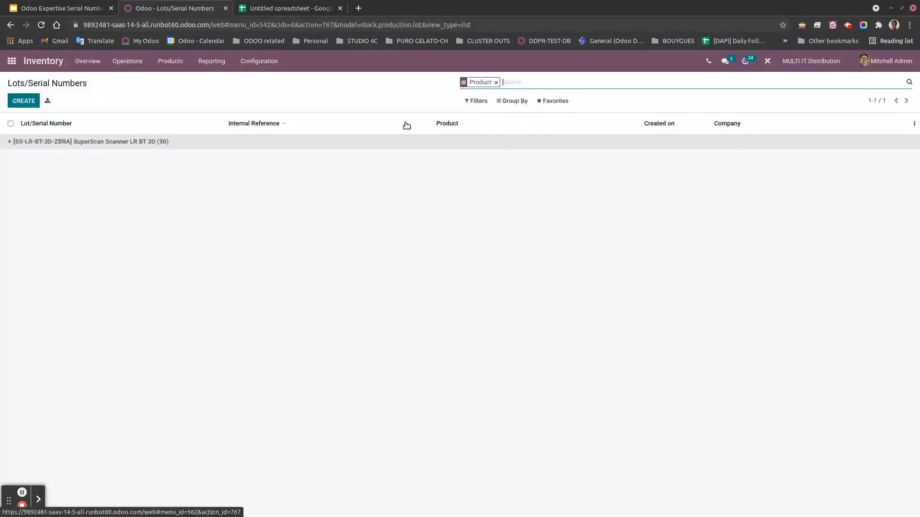
{"action": "left_click", "coordinate": [41, 141]}
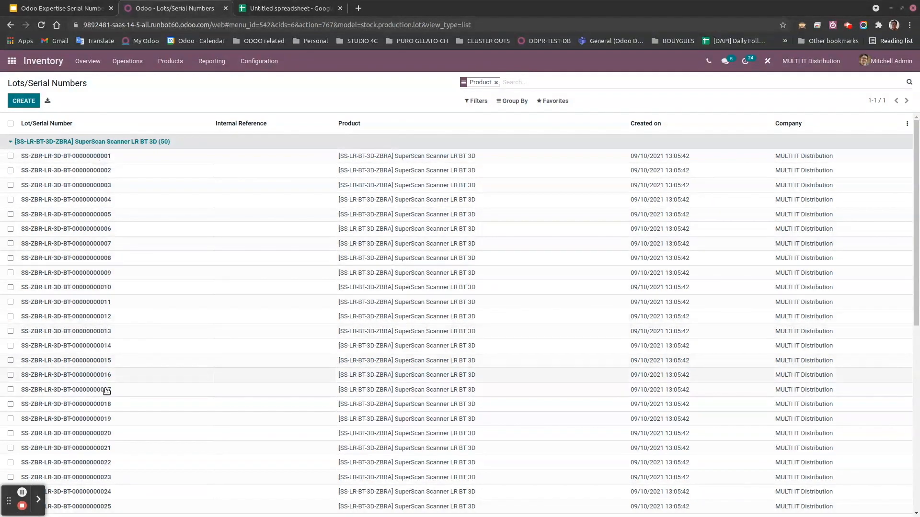
{"action": "scroll", "coordinate": [107, 398], "scroll_direction": "down", "scroll_amount": 8}
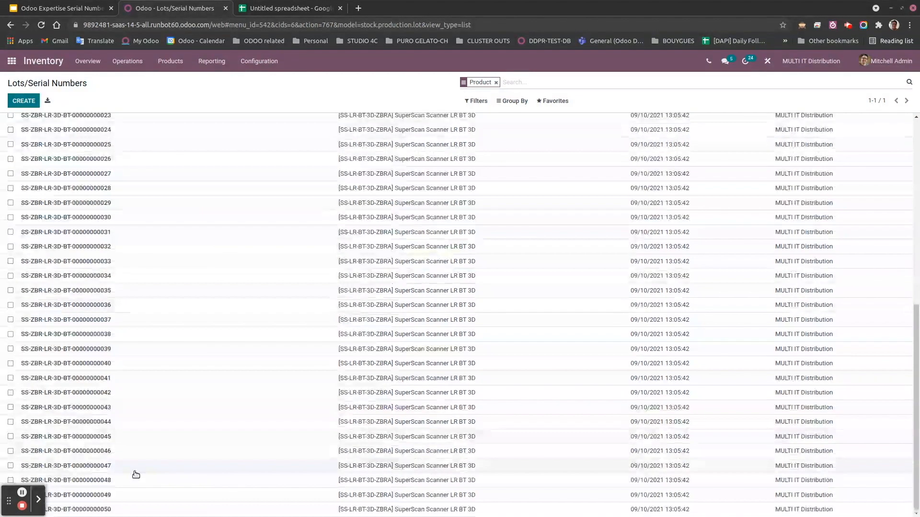
{"action": "scroll", "coordinate": [145, 497], "scroll_direction": "up", "scroll_amount": 8}
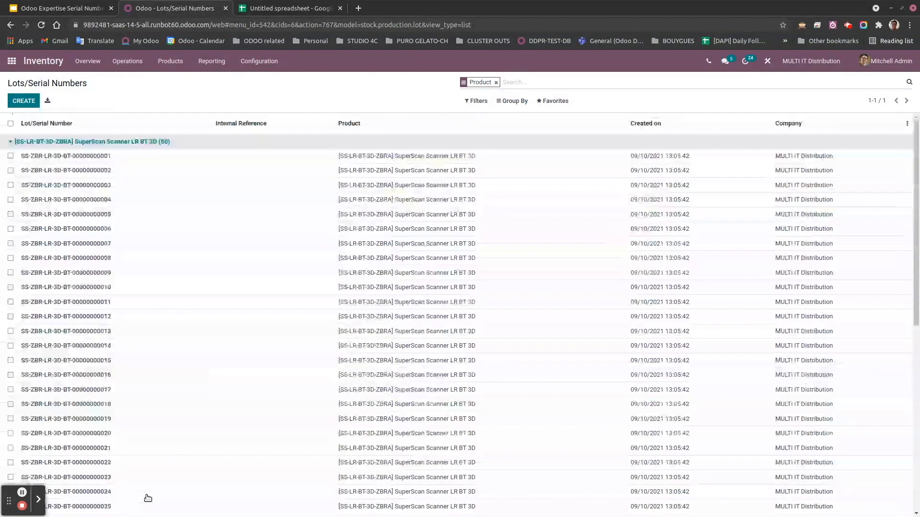
{"action": "left_click", "coordinate": [75, 156]}
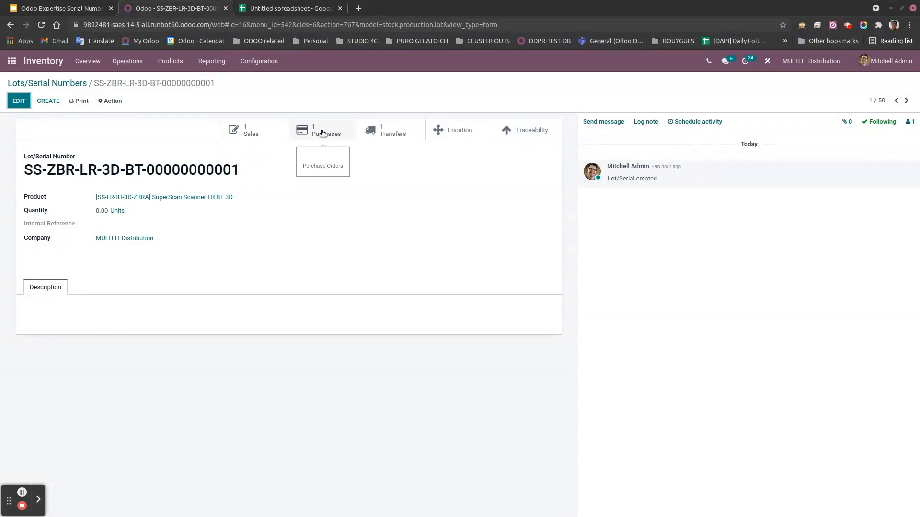
{"action": "left_click", "coordinate": [397, 142]}
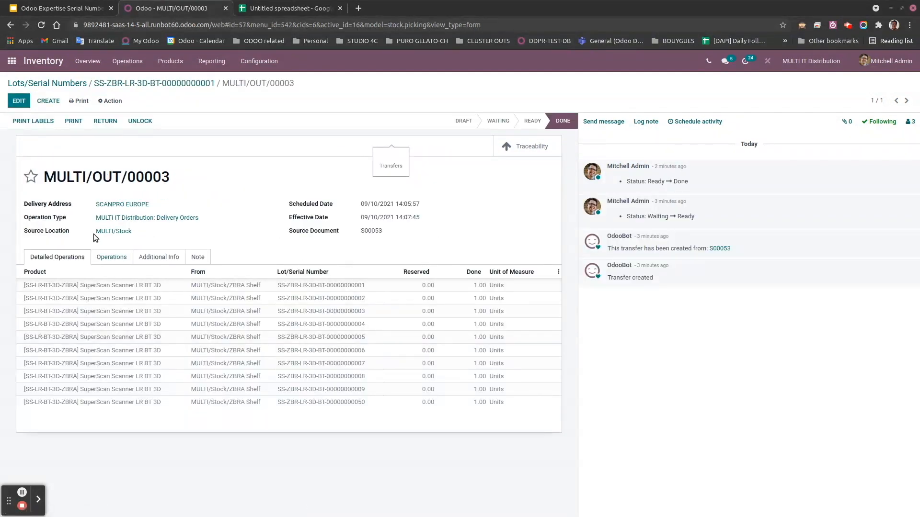
{"action": "left_click", "coordinate": [139, 85]}
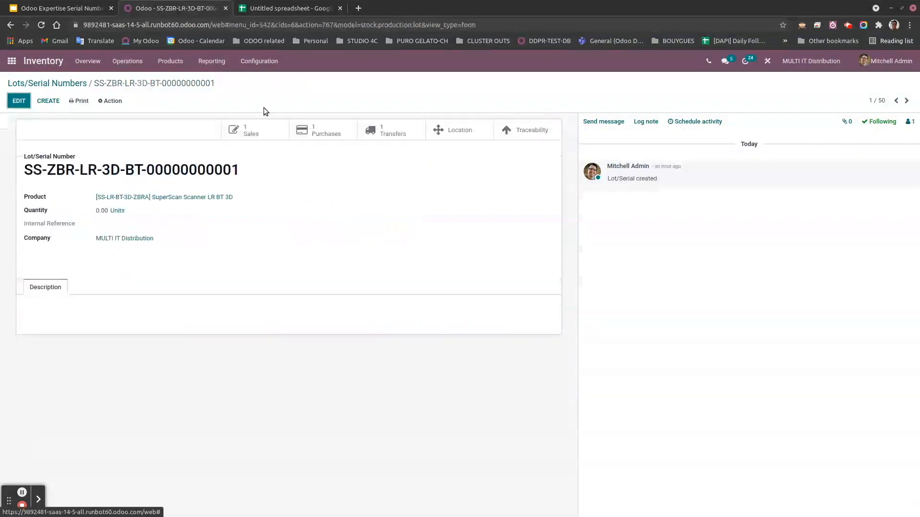
{"action": "left_click", "coordinate": [518, 137]}
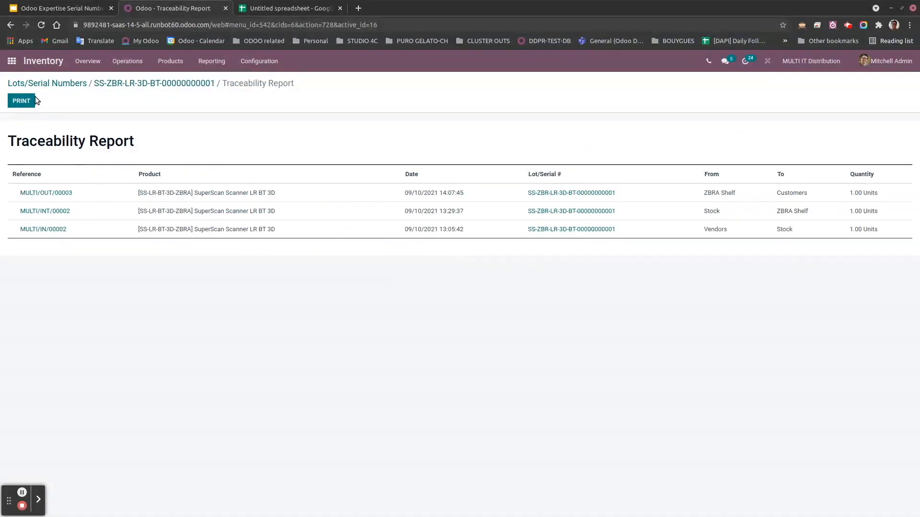
Return to the Inventory app and open the list of lots and serial numbers
{"action": "left_click", "coordinate": [12, 61]}
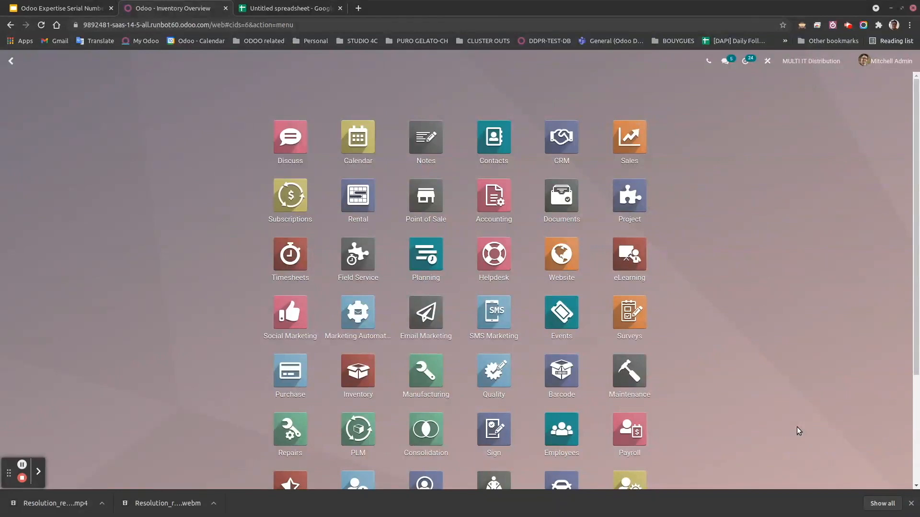
{"action": "type", "text": "INVE"}
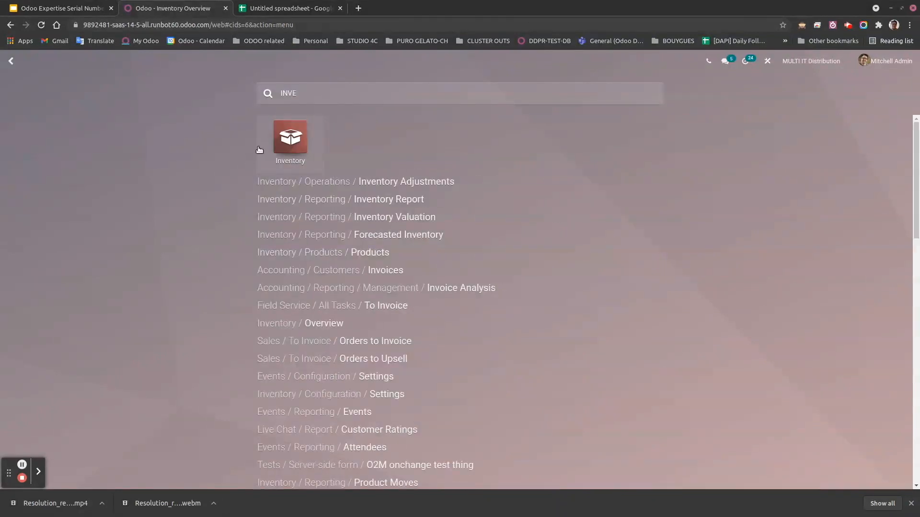
{"action": "left_click", "coordinate": [299, 143]}
{"action": "left_click", "coordinate": [213, 62]}
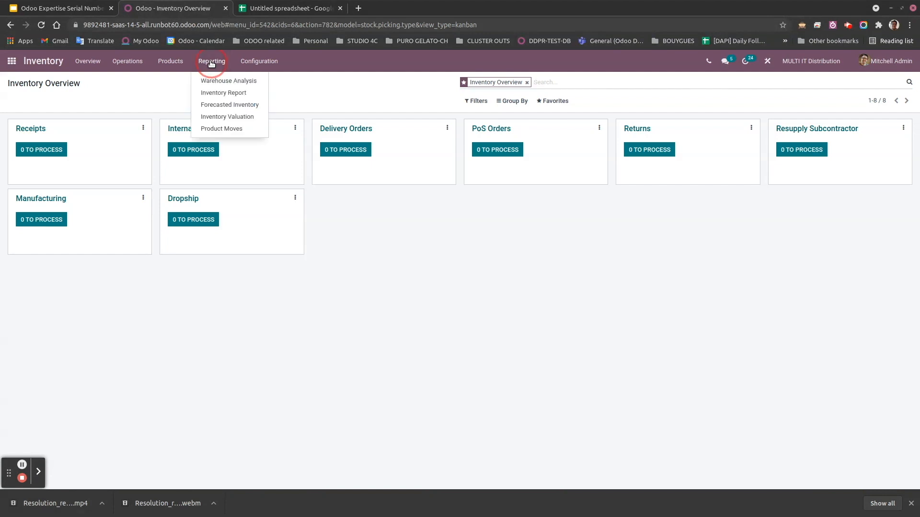
{"action": "left_click", "coordinate": [170, 61]}
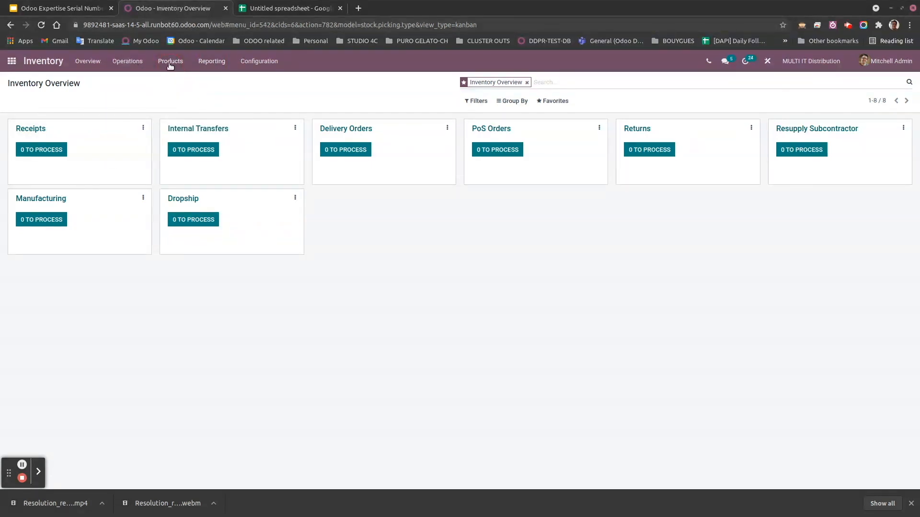
{"action": "left_click", "coordinate": [170, 61]}
{"action": "left_click", "coordinate": [189, 105]}
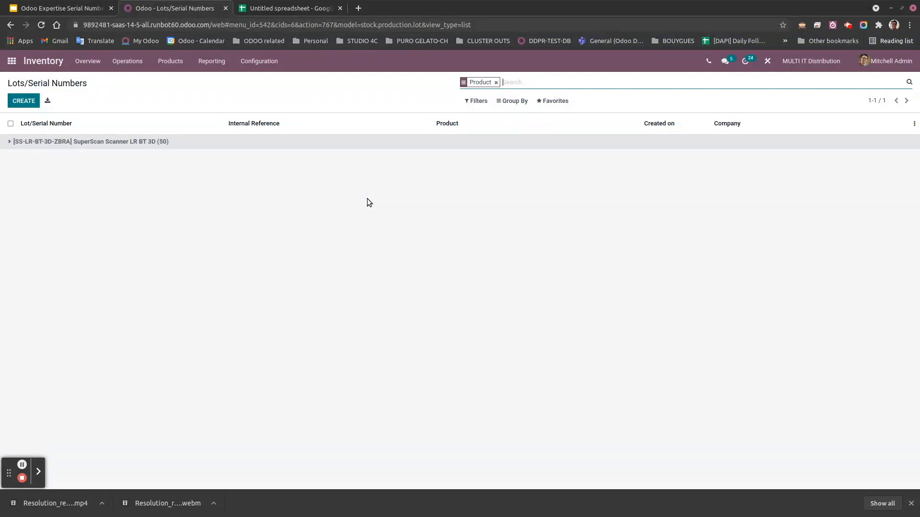
{"action": "left_click", "coordinate": [282, 10]}
{"action": "left_click", "coordinate": [109, 141]}
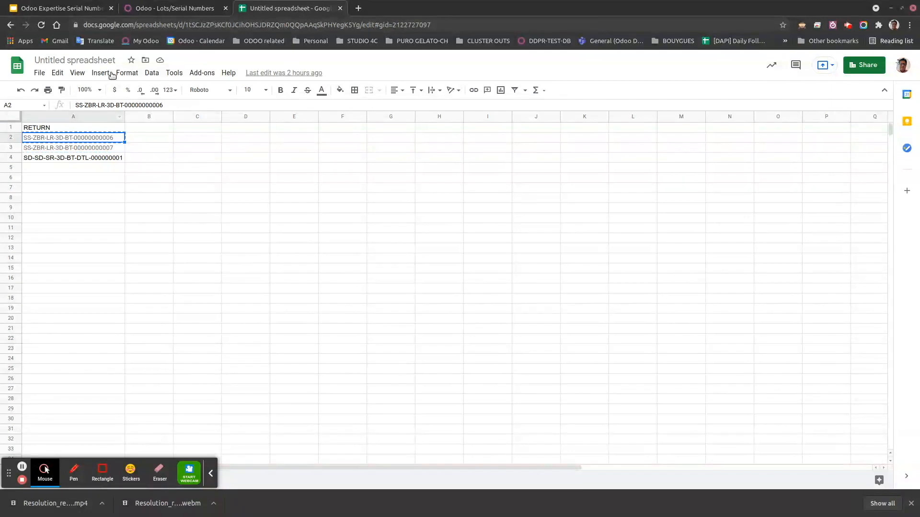
{"action": "left_click", "coordinate": [165, 9]}
{"action": "key", "text": "ctrl+v"}
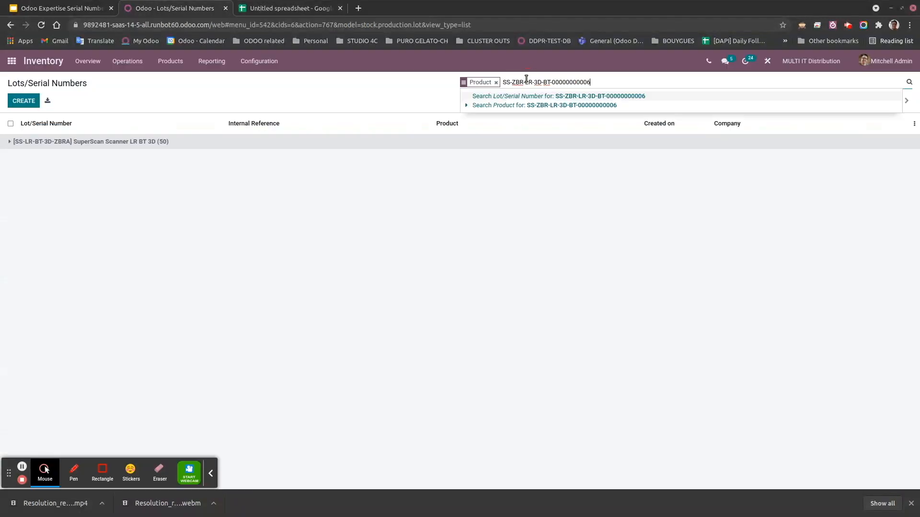
{"action": "key", "text": "Return"}
{"action": "left_click", "coordinate": [17, 143]}
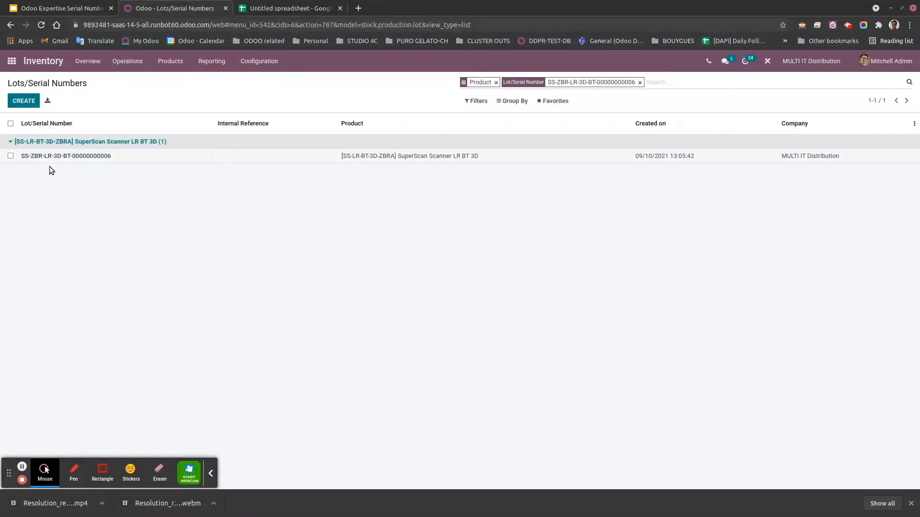
{"action": "left_click", "coordinate": [304, 9]}
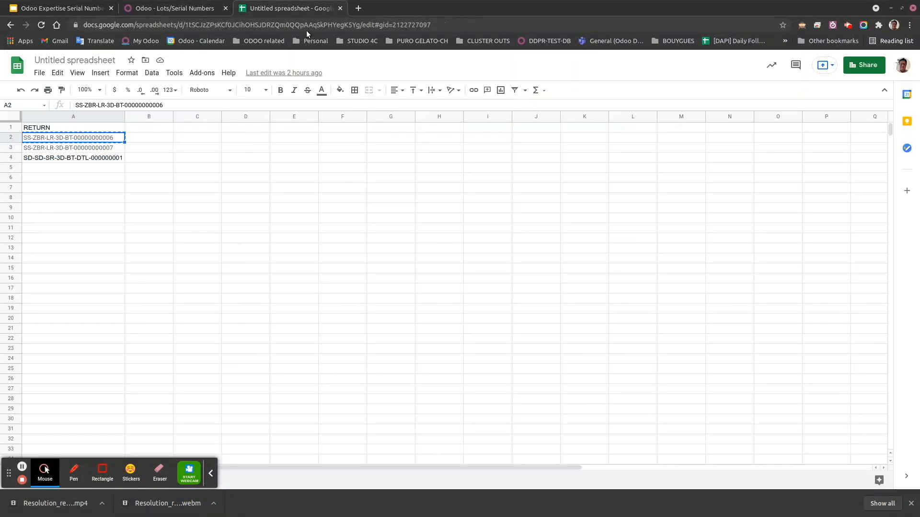
{"action": "left_click", "coordinate": [100, 151]}
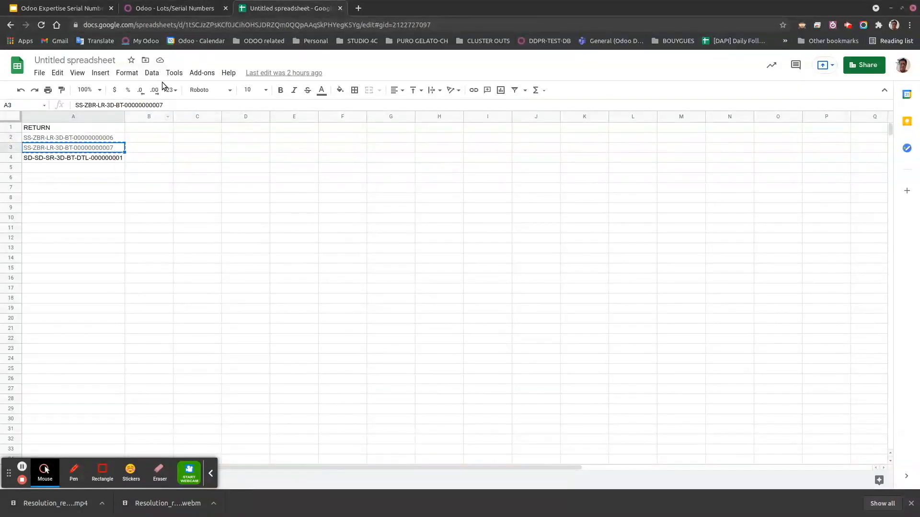
{"action": "left_click", "coordinate": [190, 7]}
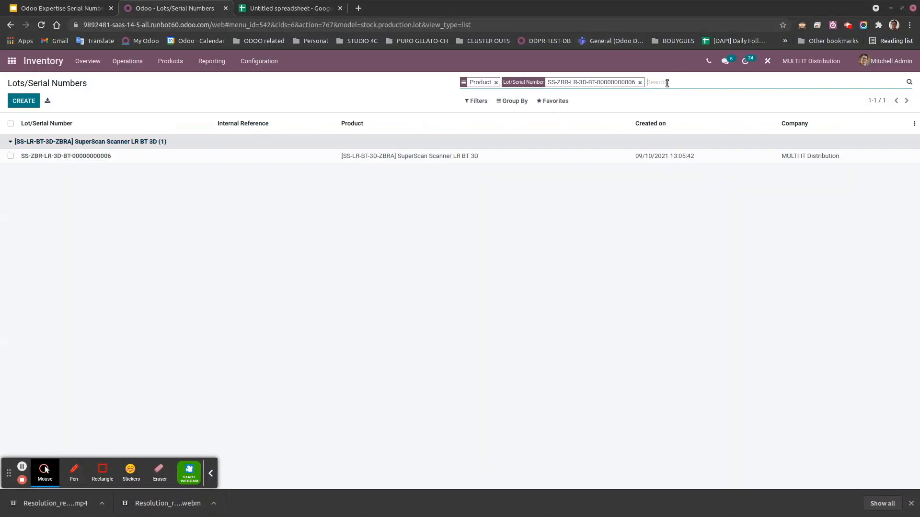
{"action": "key", "text": "ctrl+v"}
{"action": "key", "text": "Return"}
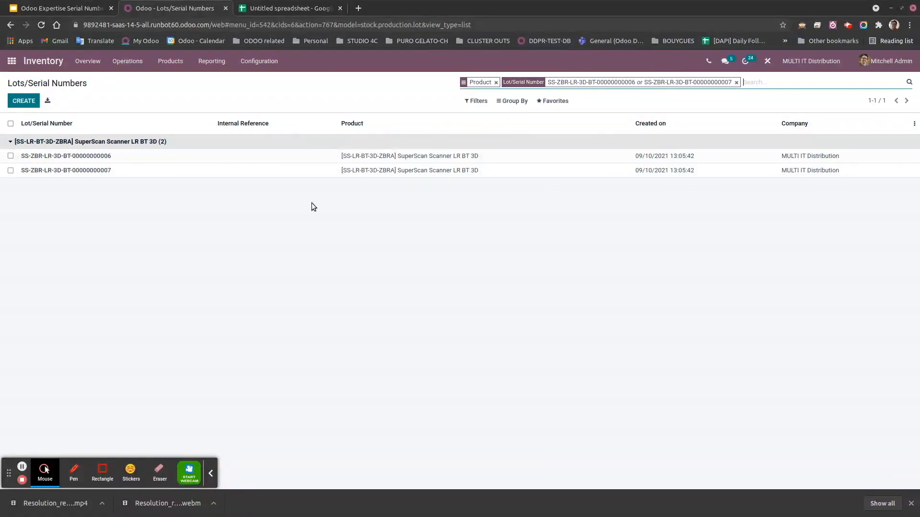
Copy SD-SD-SR-3D-BT-DTL-000000001 from the return spreadsheet and add it to Odoo's Lot/Serial Number filter
{"action": "left_click", "coordinate": [286, 8]}
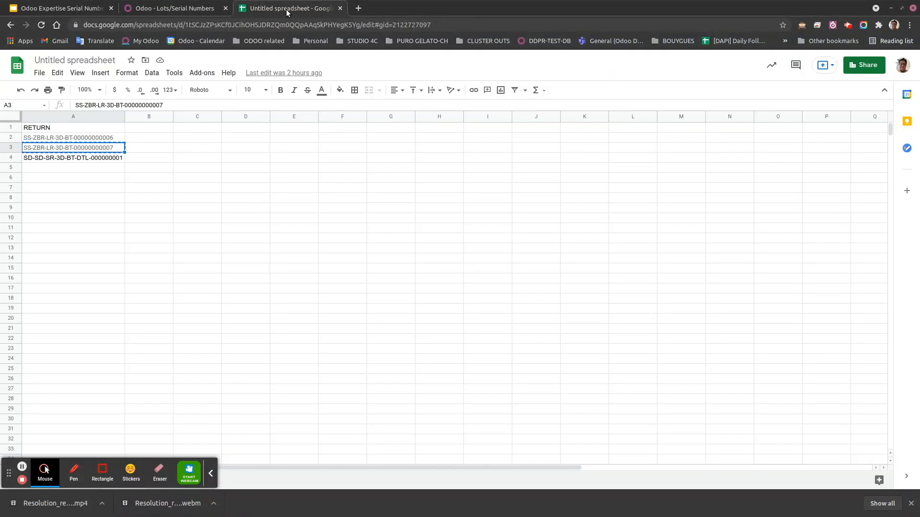
{"action": "left_click", "coordinate": [117, 157]}
{"action": "left_click", "coordinate": [172, 9]}
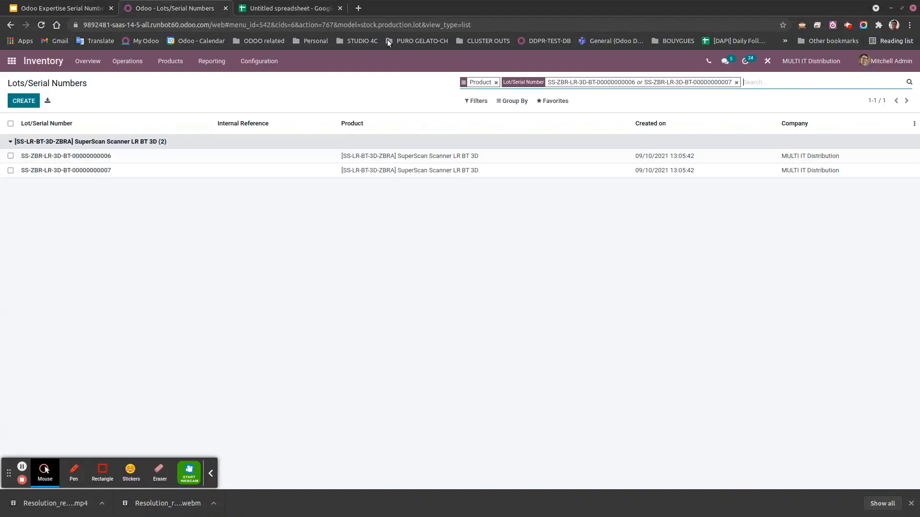
{"action": "key", "text": "ctrl+v"}
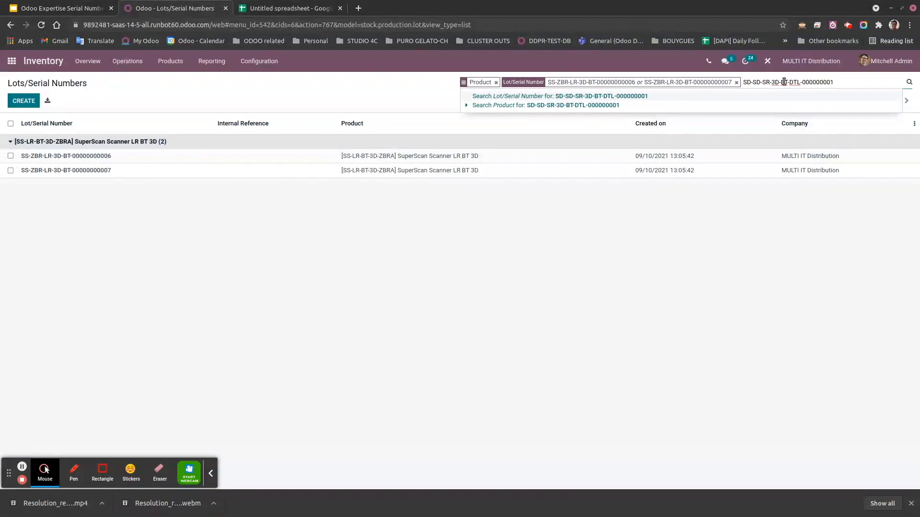
{"action": "key", "text": "Return"}
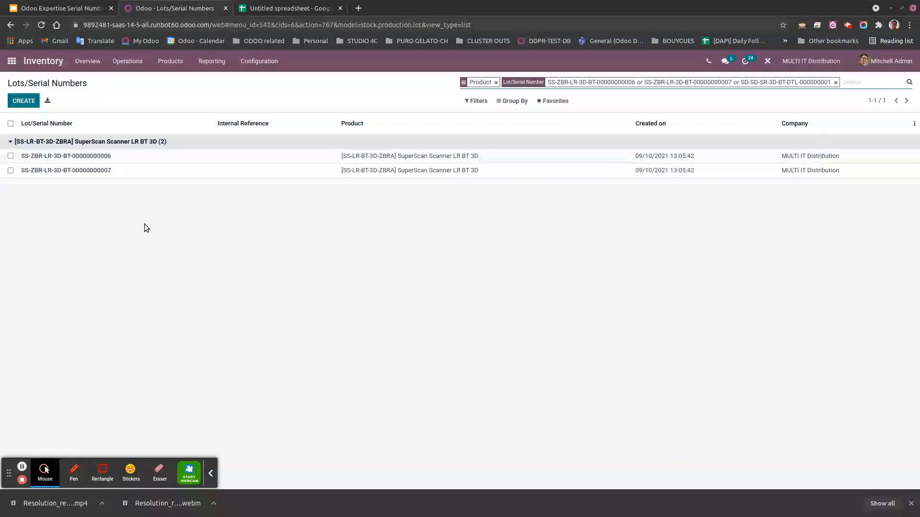
{"action": "left_click", "coordinate": [100, 157]}
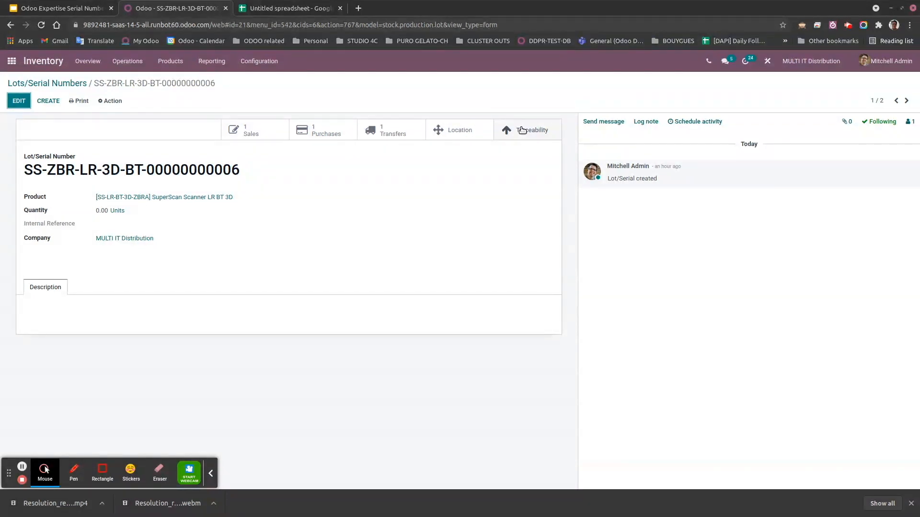
{"action": "left_click", "coordinate": [252, 132]}
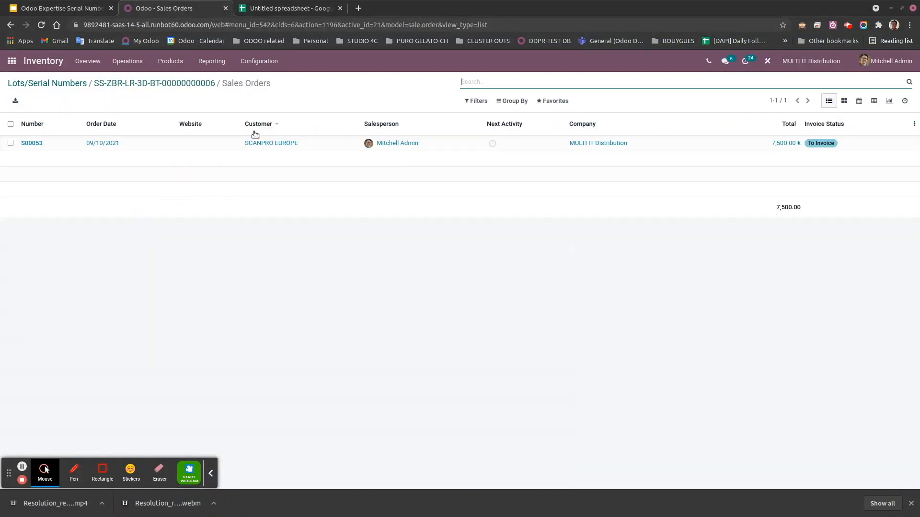
{"action": "left_click", "coordinate": [279, 143]}
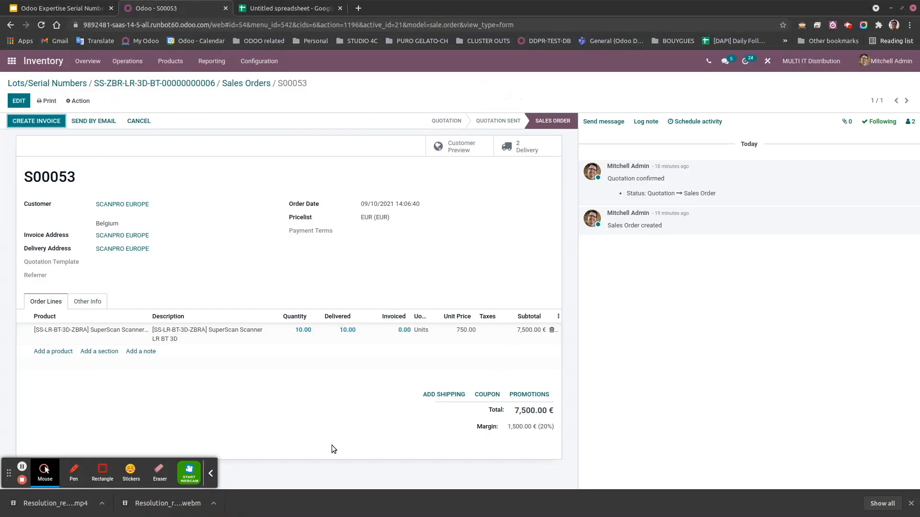
{"action": "left_click", "coordinate": [527, 152]}
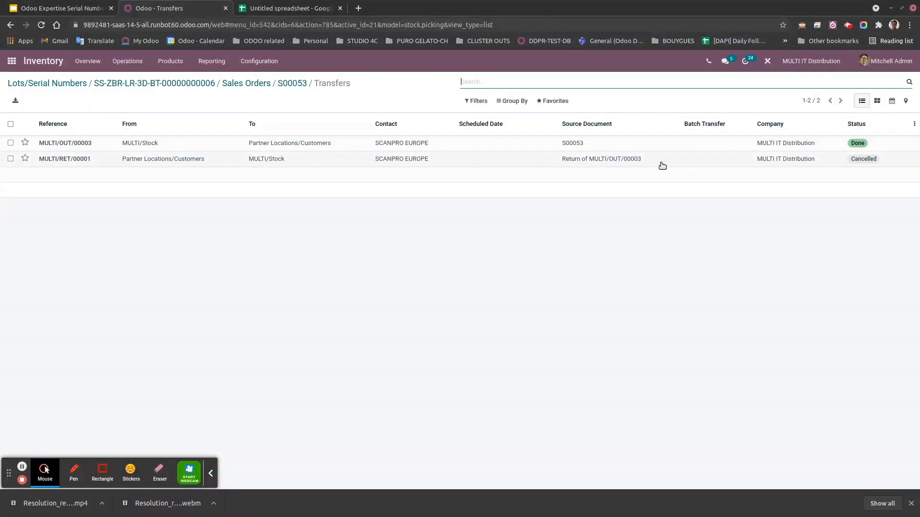
{"action": "left_click", "coordinate": [300, 146]}
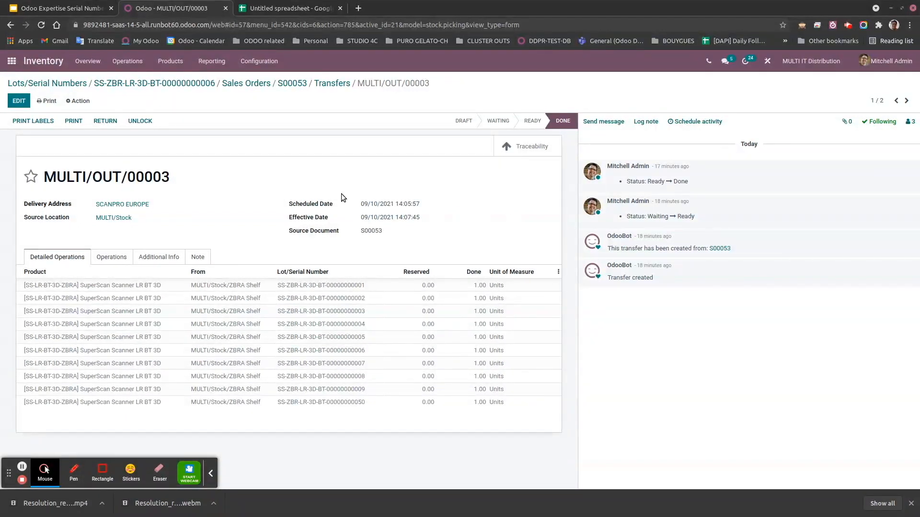
Create a return of 2 units of SuperScan Scanner LR BT 3D from the completed SCANPRO EUROPE delivery
{"action": "left_click", "coordinate": [105, 121]}
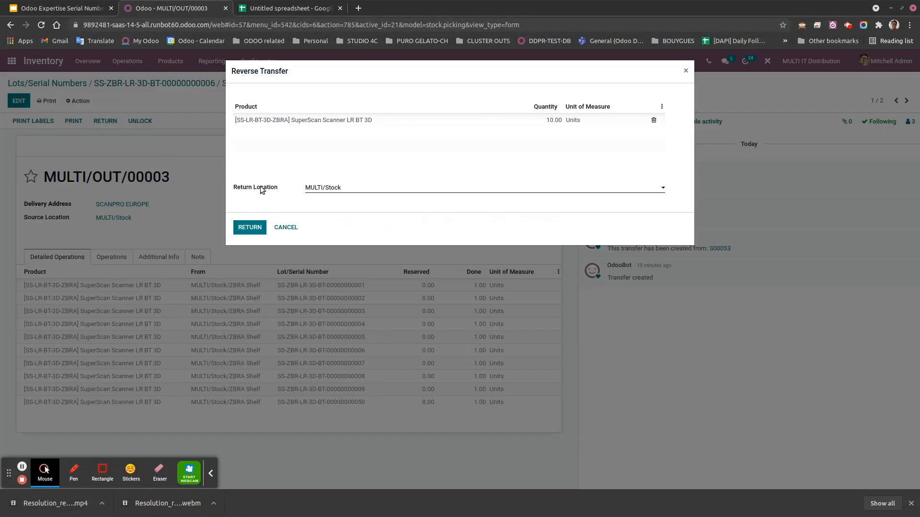
{"action": "left_click", "coordinate": [561, 124]}
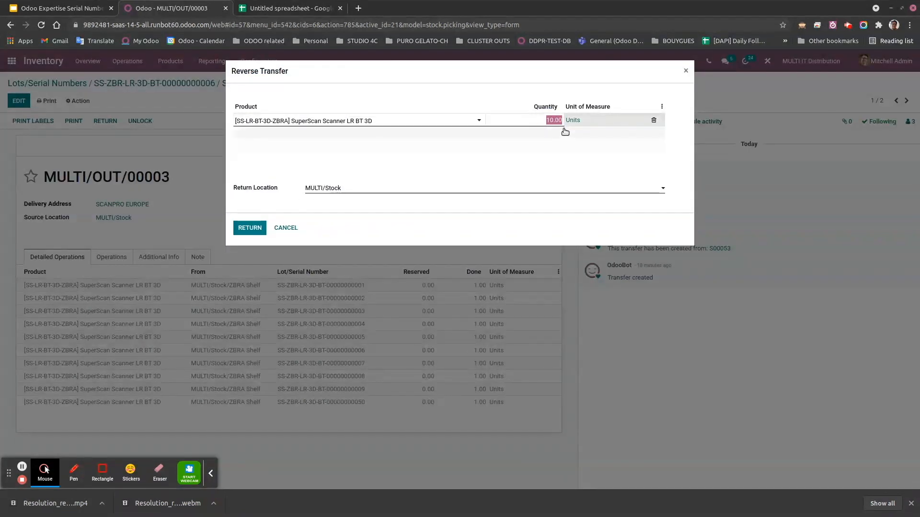
{"action": "type", "text": "2"}
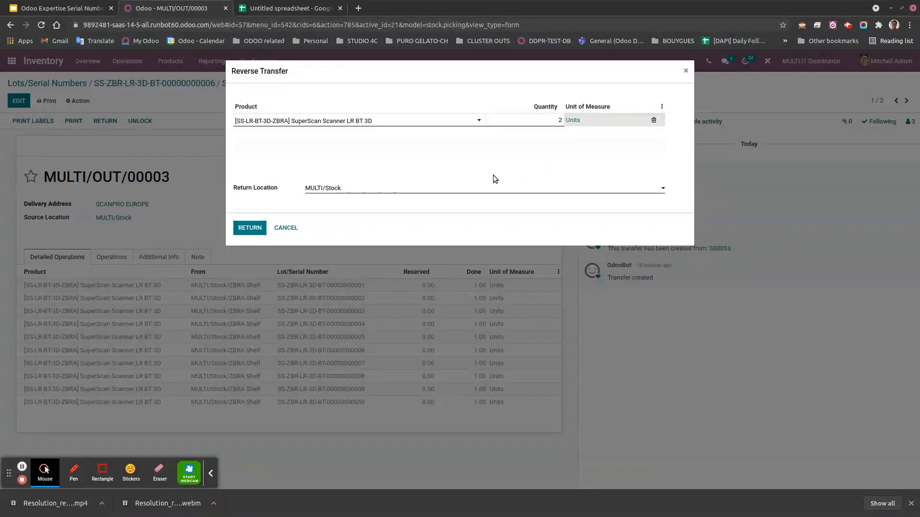
{"action": "left_click", "coordinate": [250, 228]}
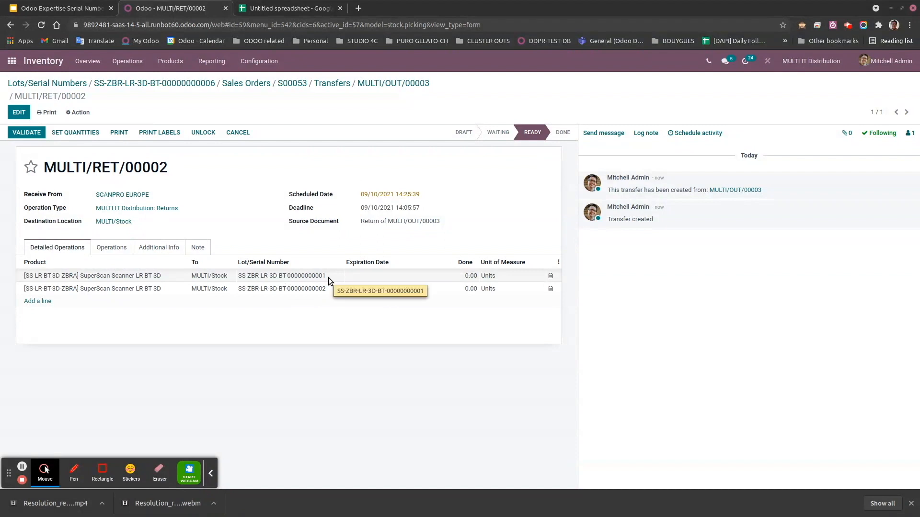
{"action": "left_click", "coordinate": [19, 113]}
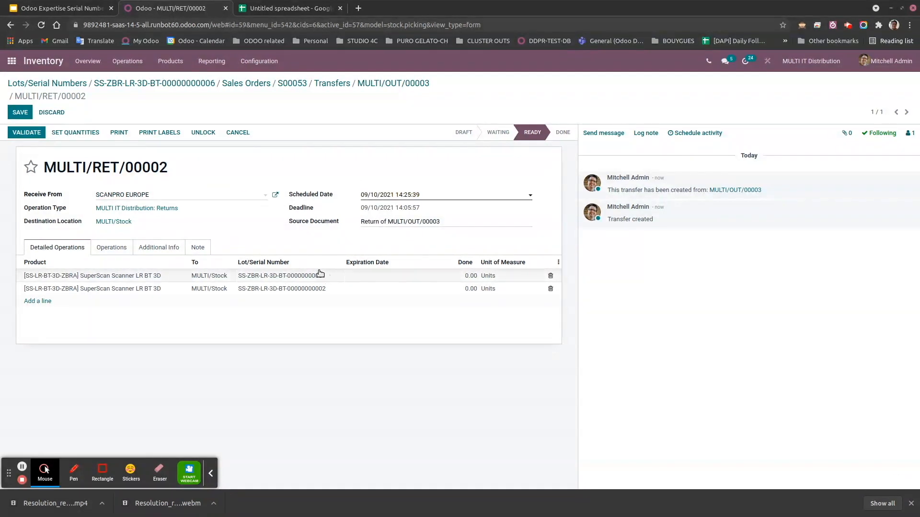
{"action": "left_click", "coordinate": [329, 277]}
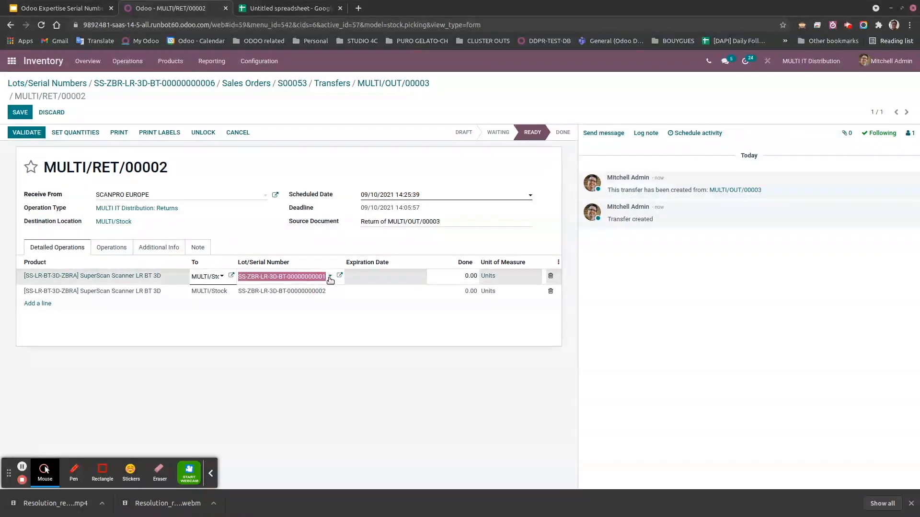
{"action": "left_click", "coordinate": [330, 278]}
{"action": "left_click", "coordinate": [329, 350]}
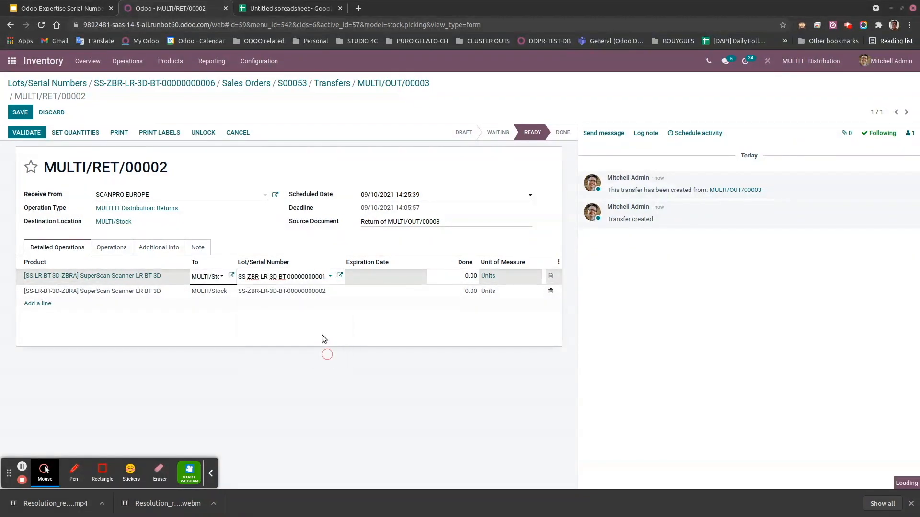
{"action": "left_click", "coordinate": [331, 291]}
{"action": "left_click", "coordinate": [331, 289]}
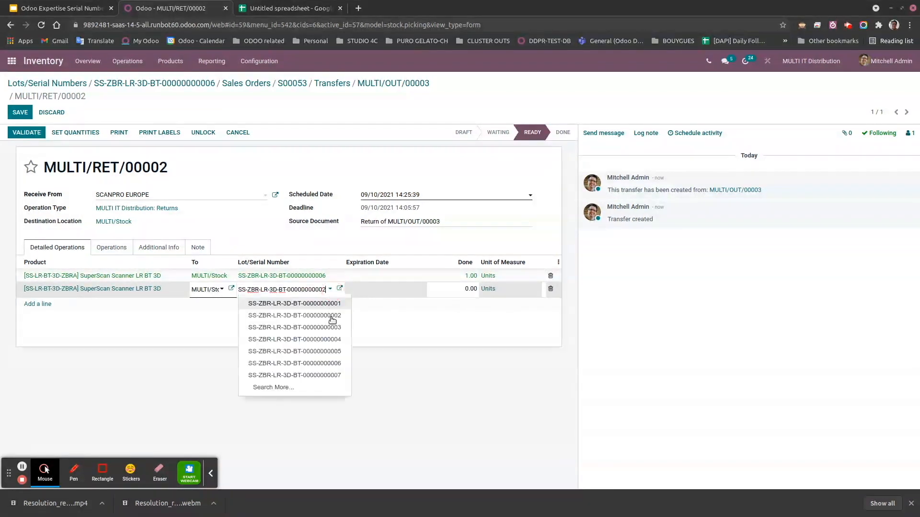
{"action": "left_click", "coordinate": [335, 376]}
{"action": "left_click", "coordinate": [481, 178]}
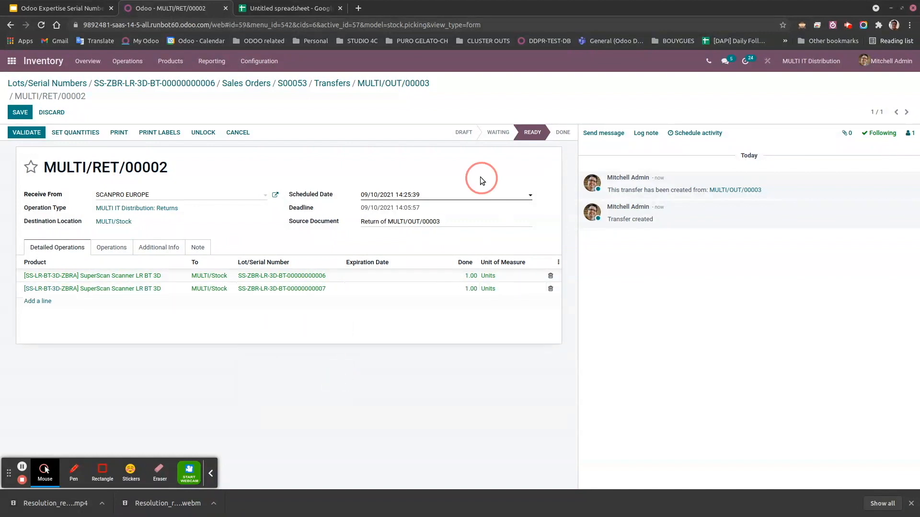
{"action": "left_click", "coordinate": [34, 133]}
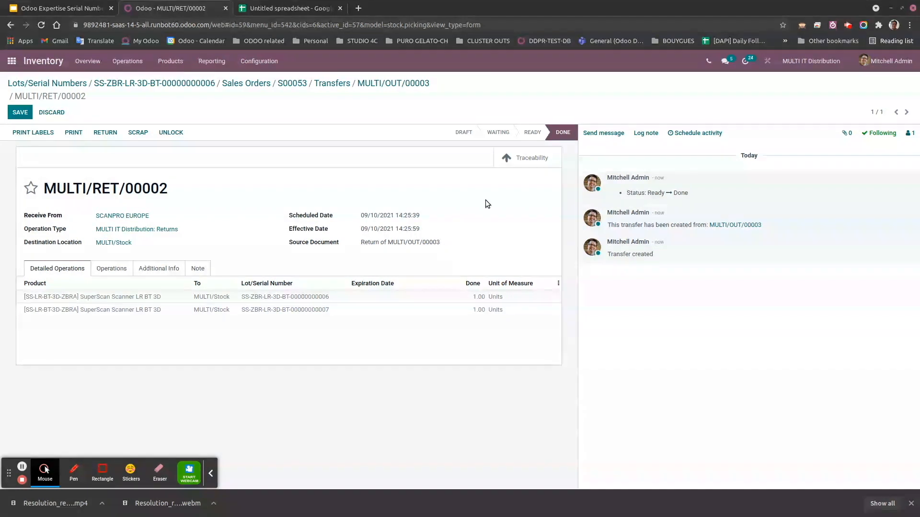
{"action": "left_click", "coordinate": [532, 161]}
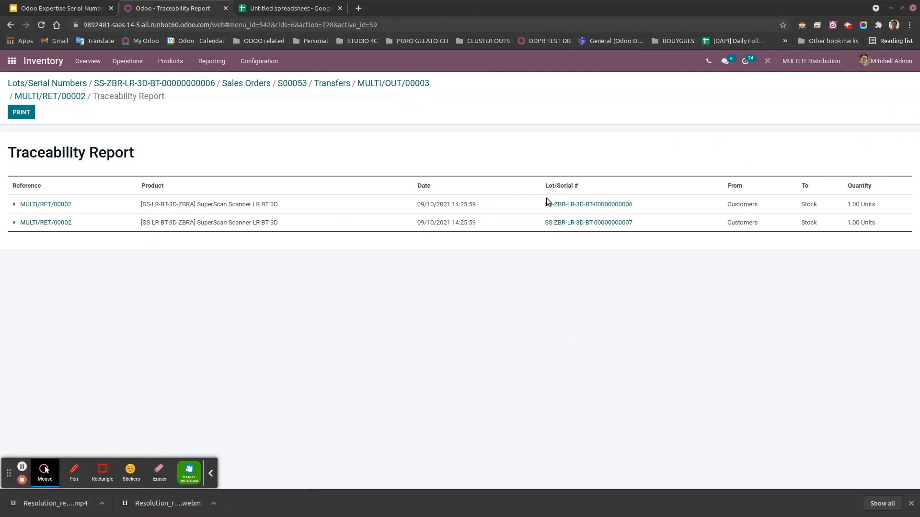
{"action": "left_click", "coordinate": [14, 204]}
{"action": "left_click", "coordinate": [15, 241]}
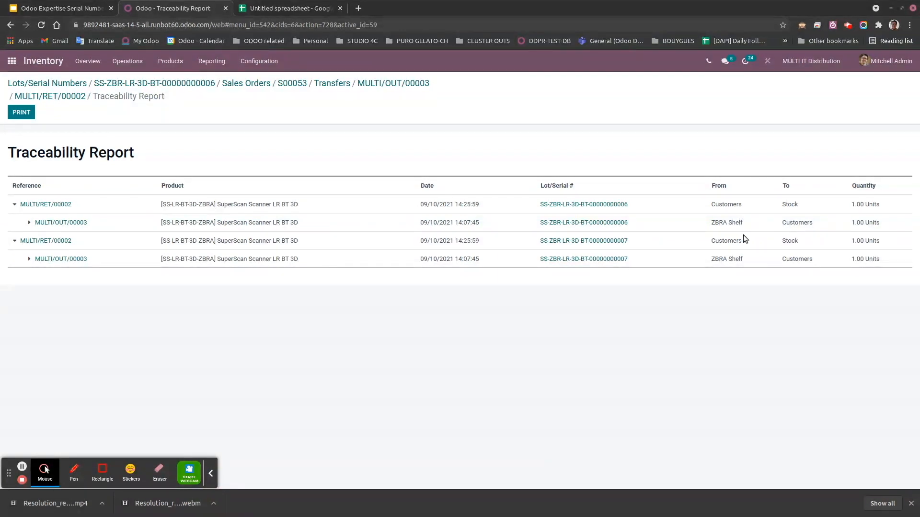
{"action": "left_click", "coordinate": [29, 224]}
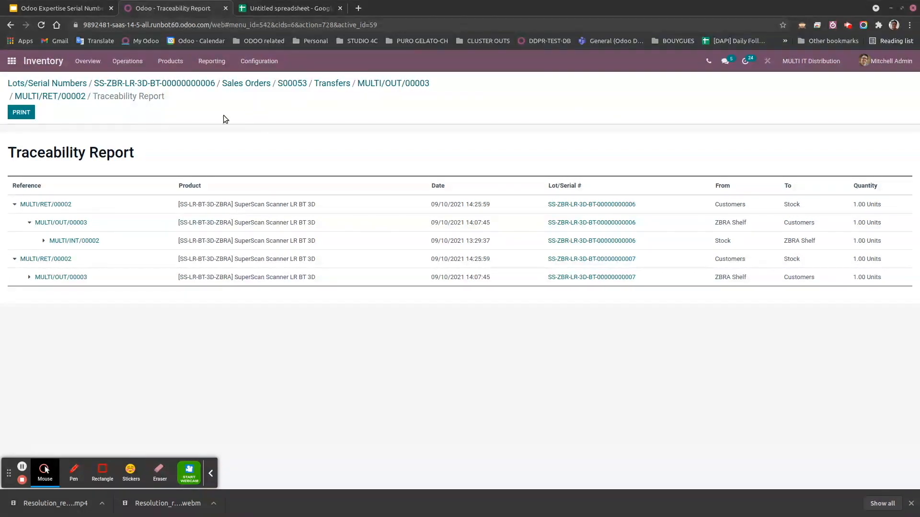
View the Inventory Report and expand the SuperScan Scanner's MULTI/Stock location to examine the serial numbers on hand
{"action": "left_click", "coordinate": [150, 84]}
{"action": "left_click", "coordinate": [12, 61]}
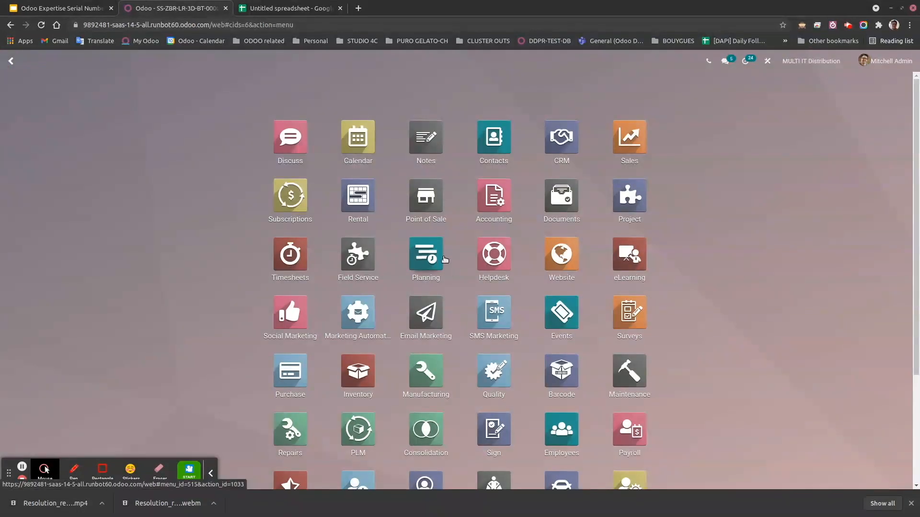
{"action": "type", "text": "INVE"}
{"action": "left_click", "coordinate": [291, 139]}
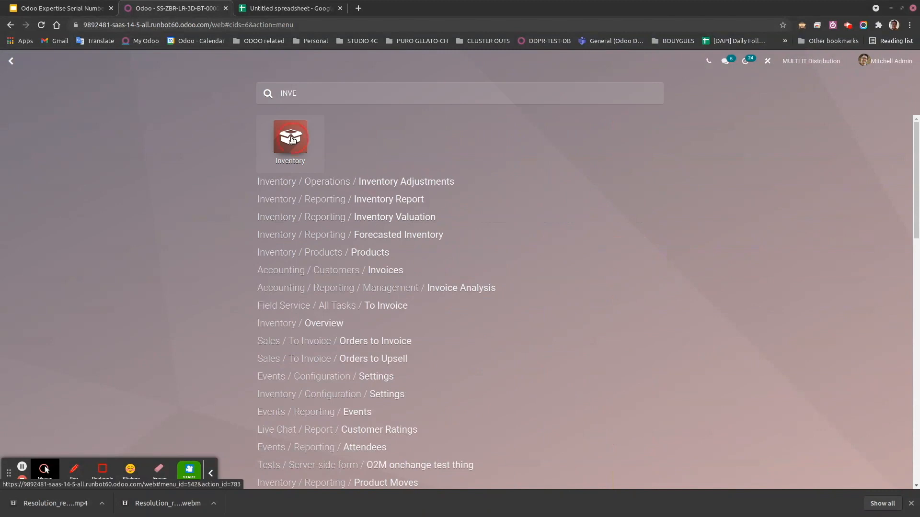
{"action": "left_click", "coordinate": [202, 61]}
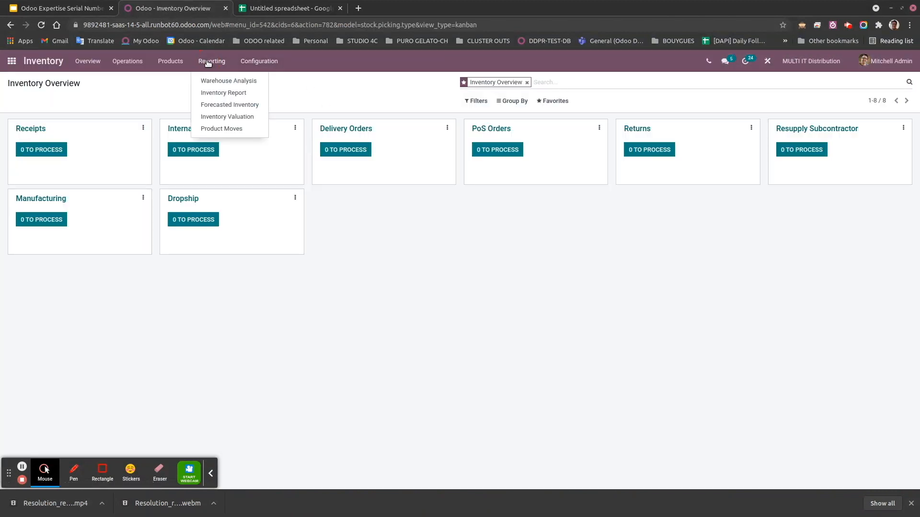
{"action": "left_click", "coordinate": [238, 92]}
{"action": "left_click", "coordinate": [10, 142]}
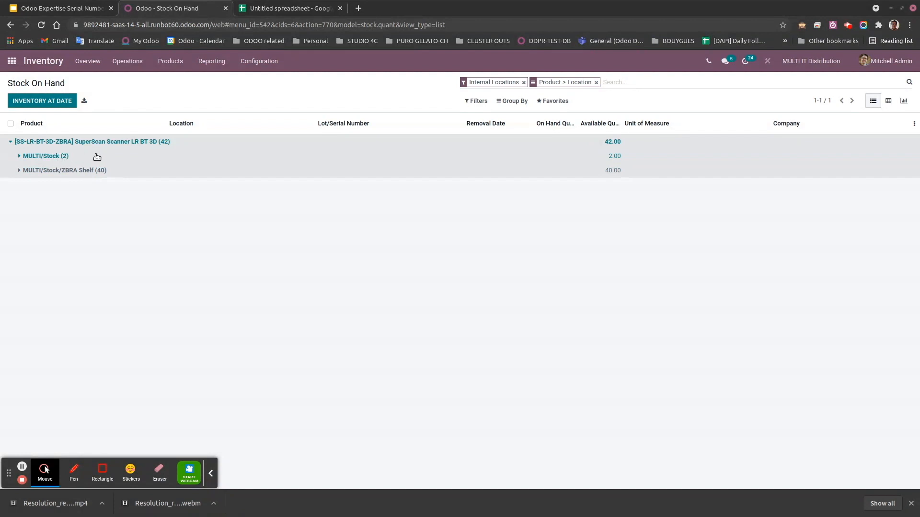
{"action": "left_click", "coordinate": [22, 158]}
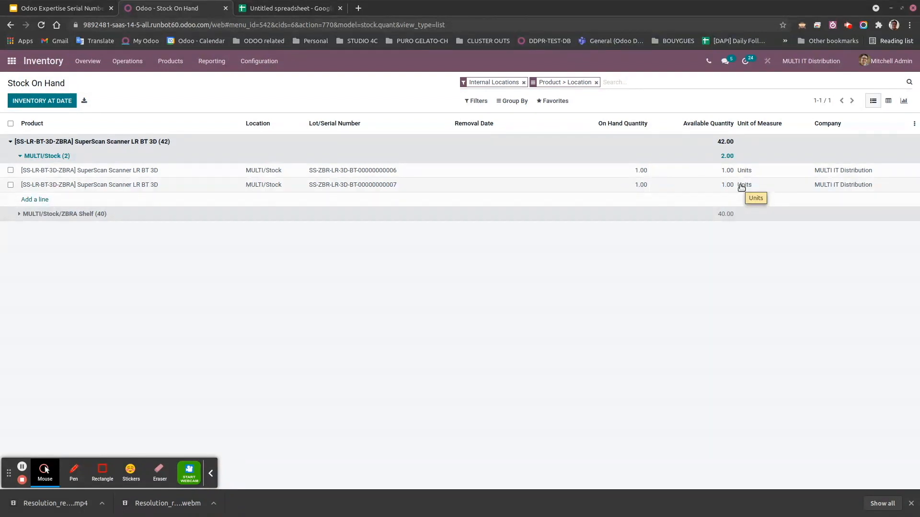
Search the contacts for EURO, open SCANPRO EUROPE, and view its sales order to check the delivered quantity
{"action": "left_click", "coordinate": [15, 63]}
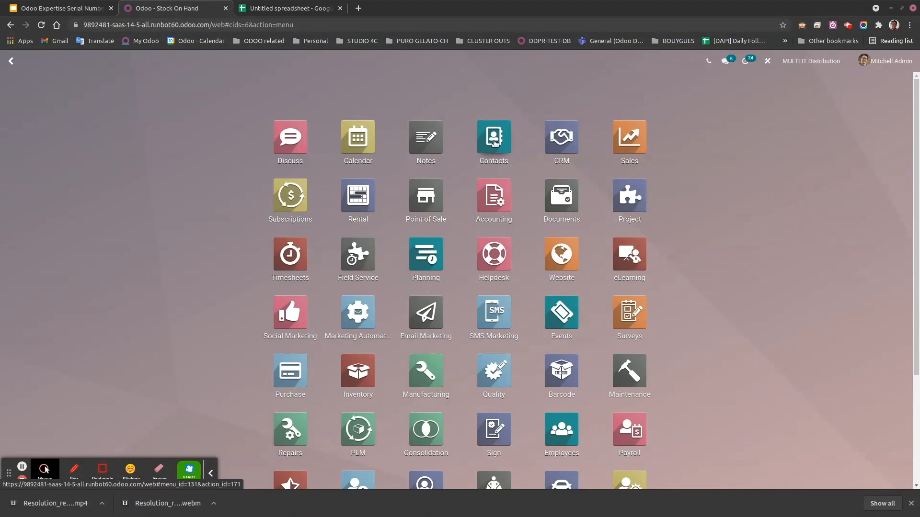
{"action": "left_click", "coordinate": [475, 142]}
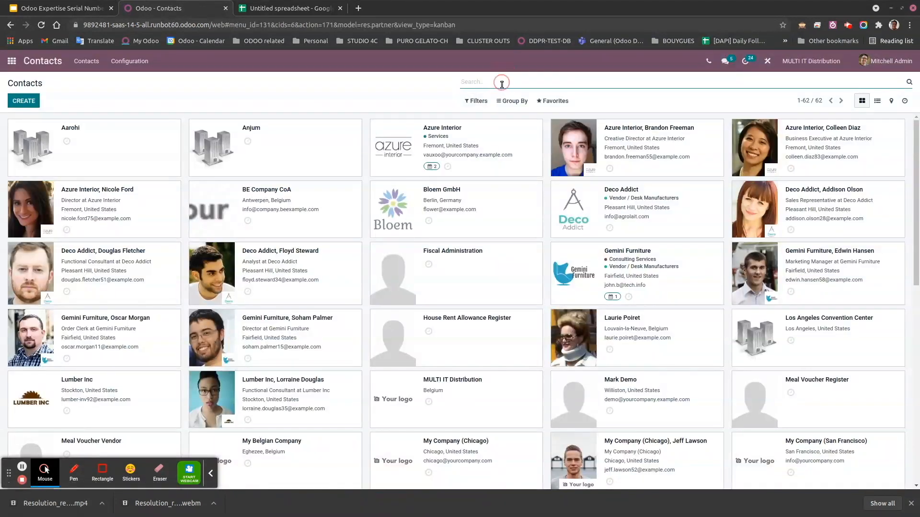
{"action": "type", "text": "EURO"}
{"action": "key", "text": "Return"}
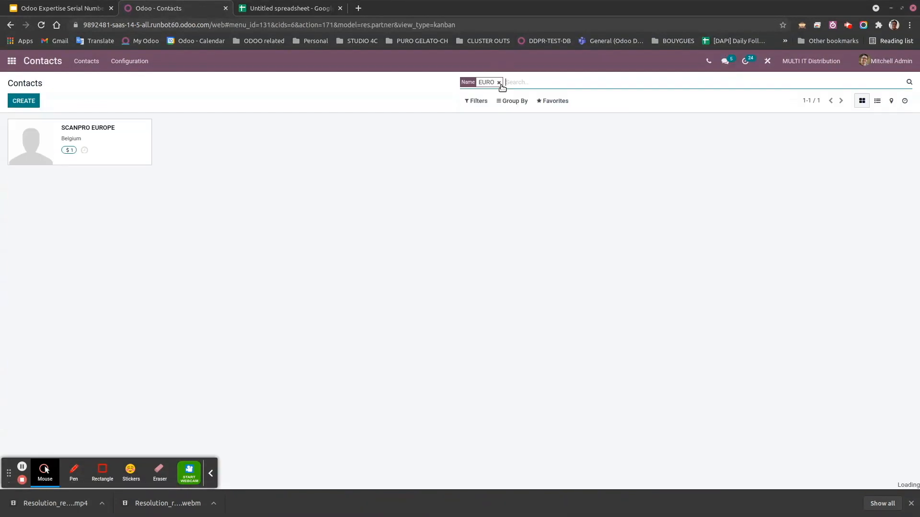
{"action": "left_click", "coordinate": [108, 141]}
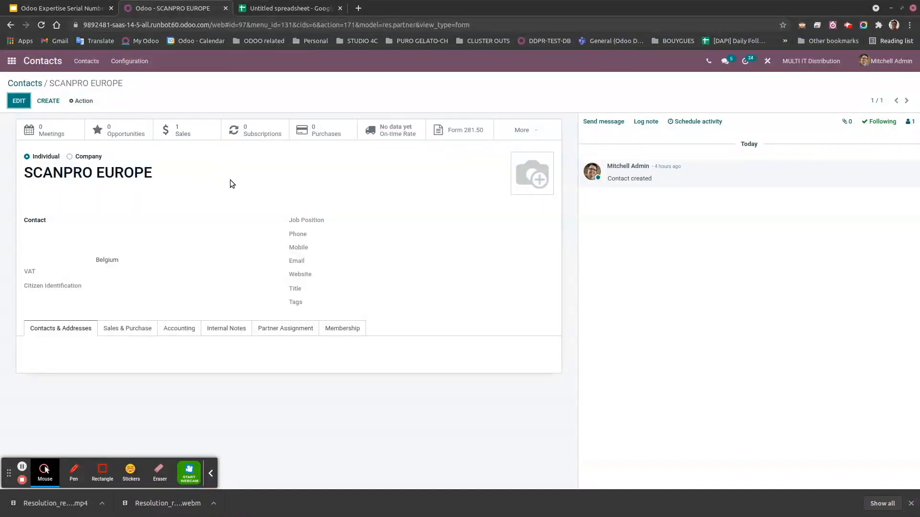
{"action": "left_click", "coordinate": [183, 130]}
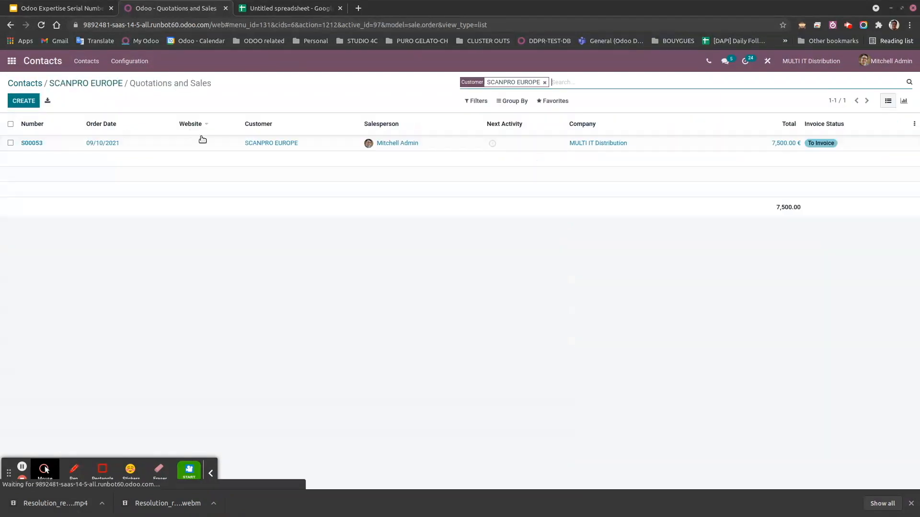
{"action": "left_click", "coordinate": [281, 146]}
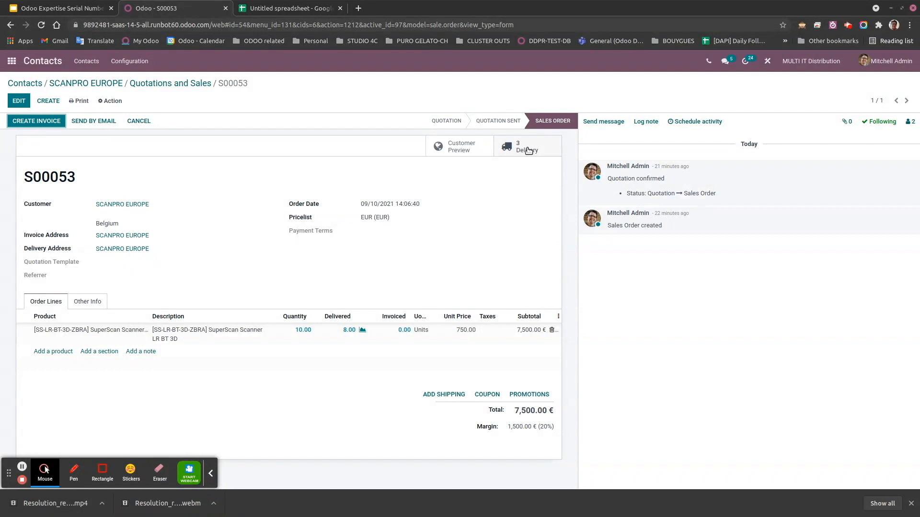
Start a planned internal transfer in Inventory with MULTI/Stock/ZBRA Shelf/Return to Zbra as the destination location
{"action": "left_click", "coordinate": [12, 61]}
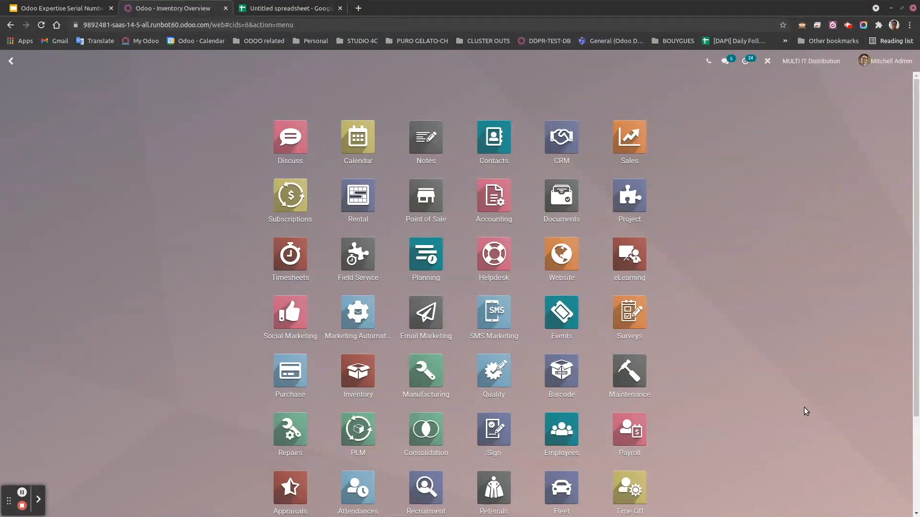
{"action": "type", "text": "inve"}
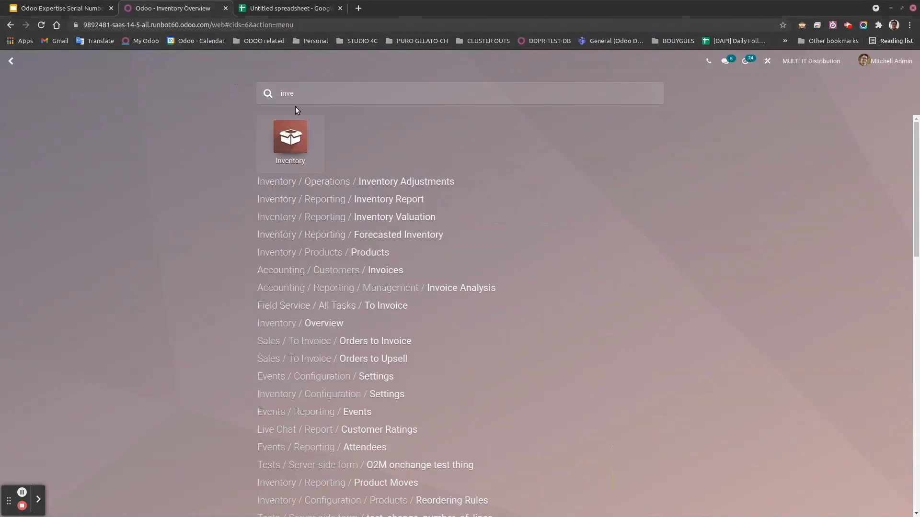
{"action": "left_click", "coordinate": [292, 136]}
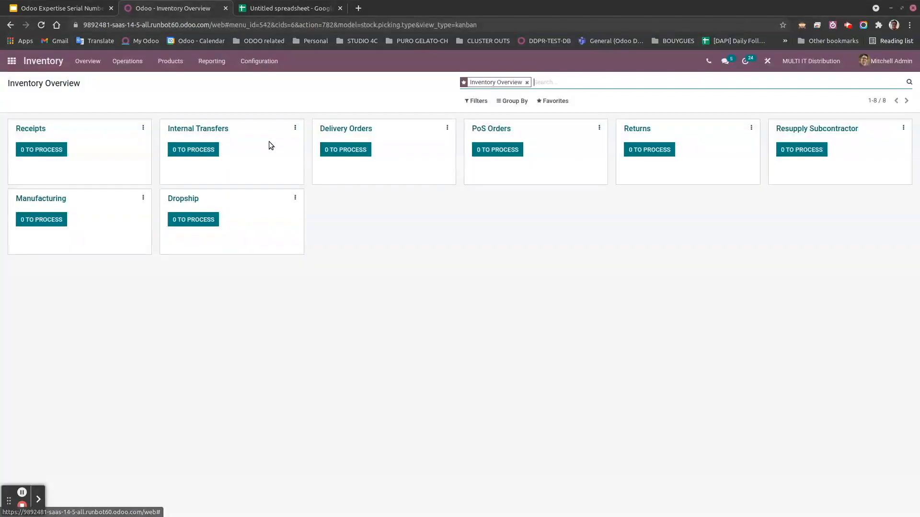
{"action": "left_click", "coordinate": [295, 128]}
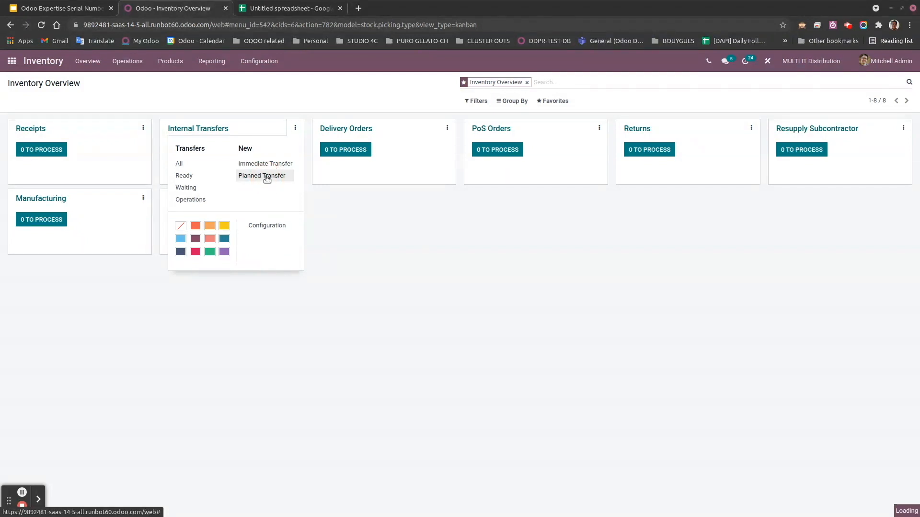
{"action": "left_click", "coordinate": [265, 176]}
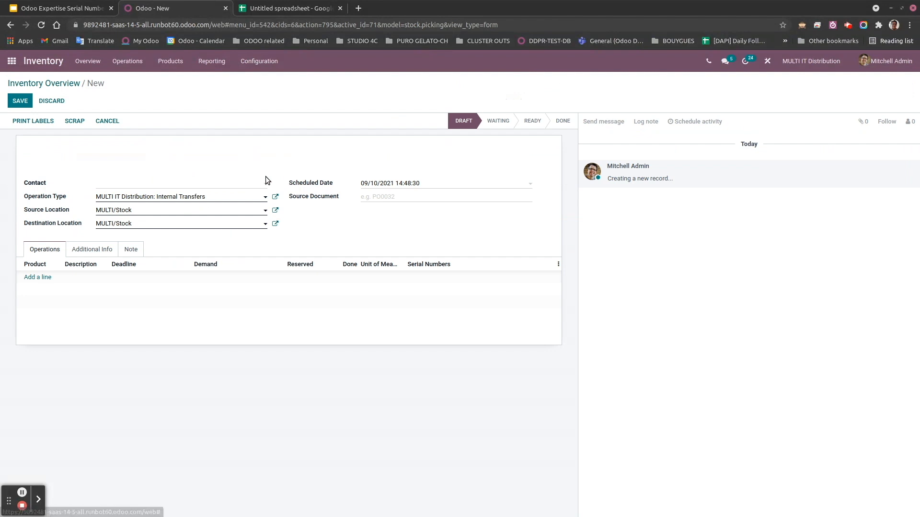
{"action": "left_click", "coordinate": [136, 223]}
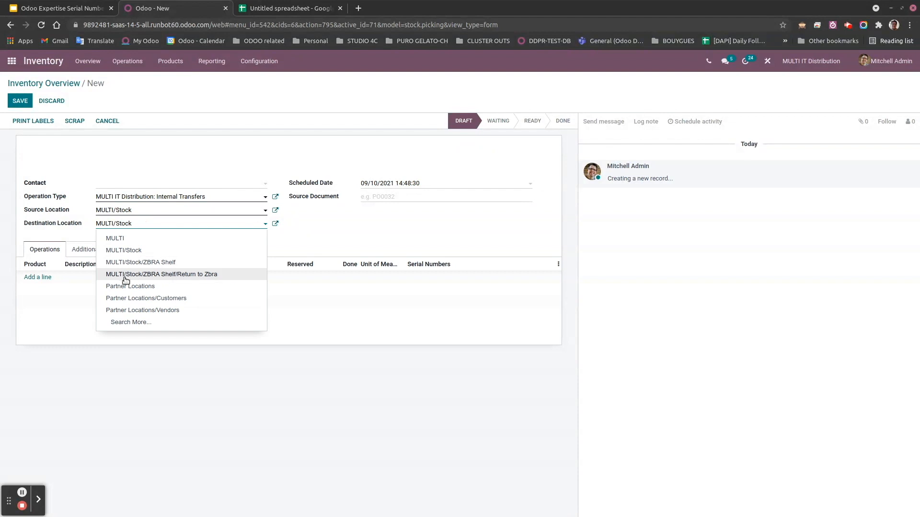
{"action": "left_click", "coordinate": [190, 277]}
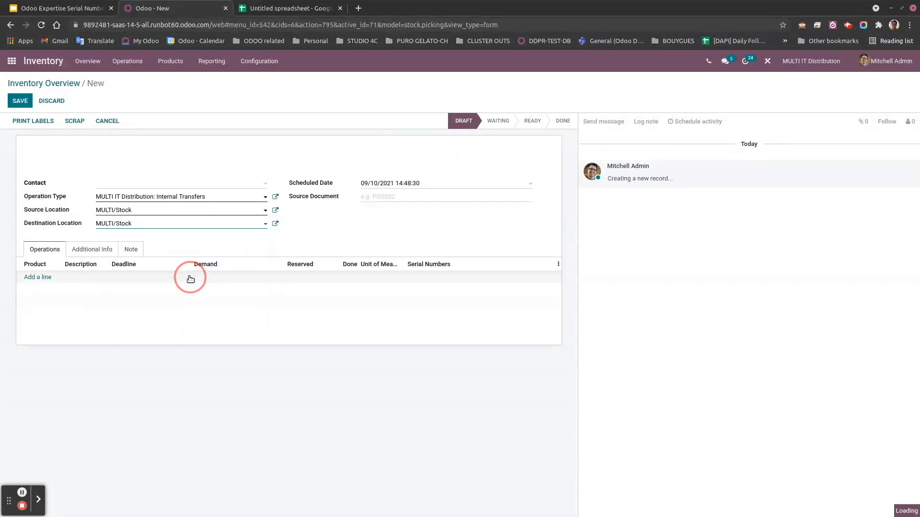
Add SuperScan Scanner LR BT 3D to the internal transfer with a demand of 2 units and save it
{"action": "left_click", "coordinate": [41, 278]}
{"action": "type", "text": "ss"}
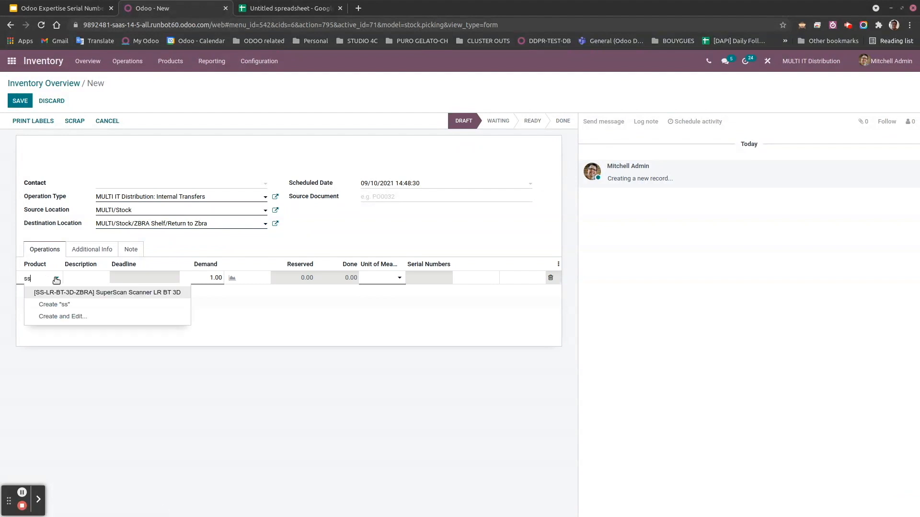
{"action": "left_click", "coordinate": [56, 295]}
{"action": "left_click", "coordinate": [206, 279]}
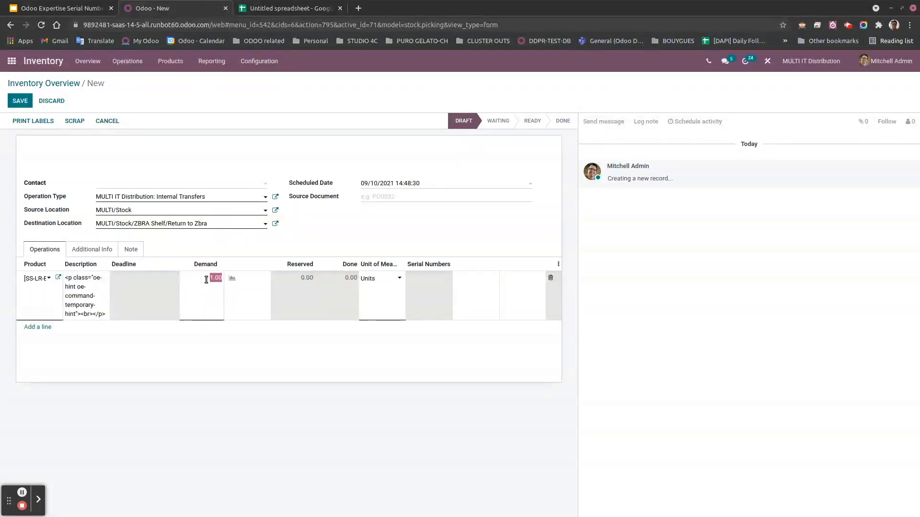
{"action": "type", "text": "2"}
{"action": "left_click", "coordinate": [312, 233]}
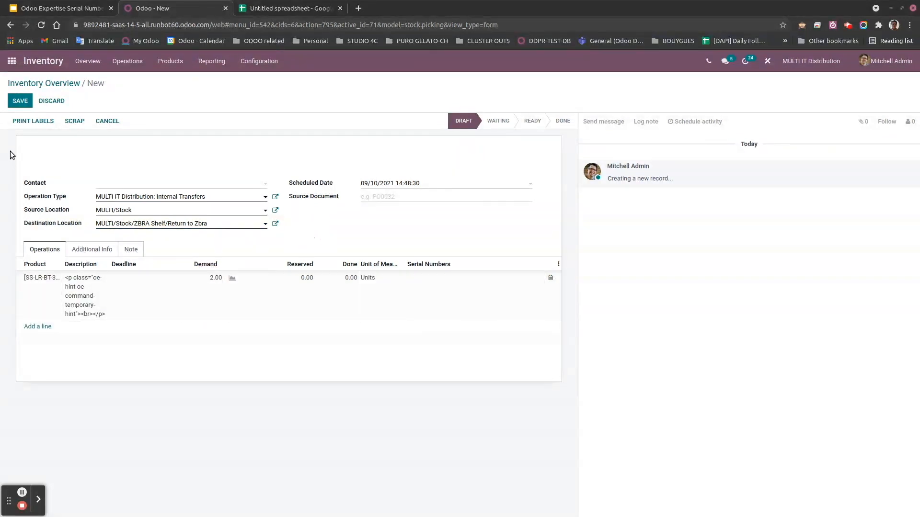
{"action": "left_click", "coordinate": [22, 102]}
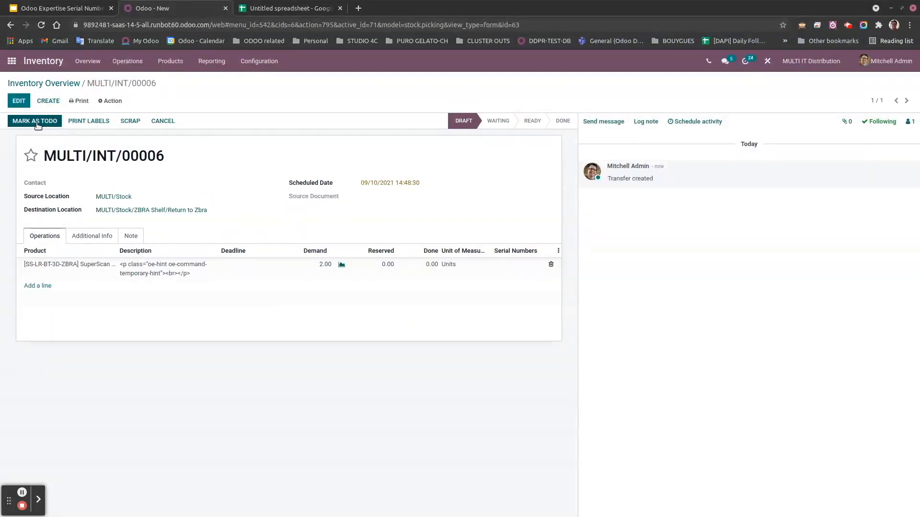
{"action": "left_click", "coordinate": [36, 122]}
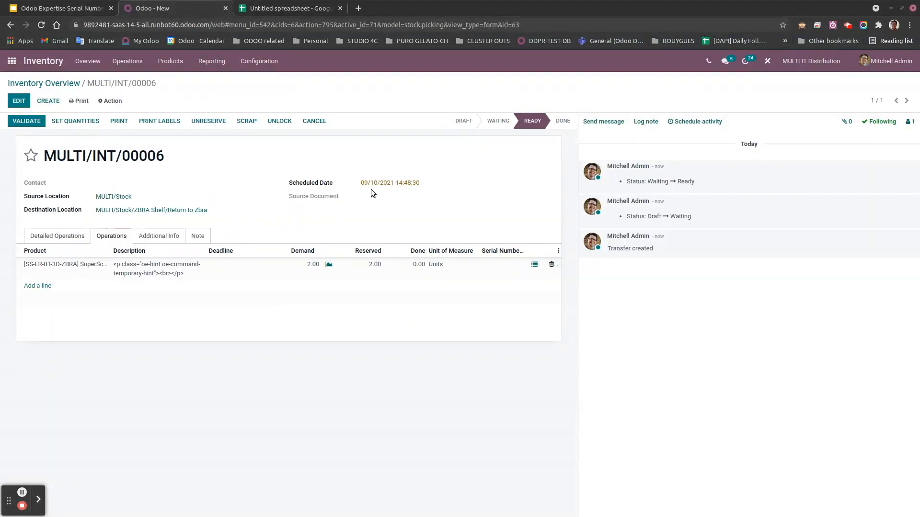
{"action": "left_click", "coordinate": [535, 265]}
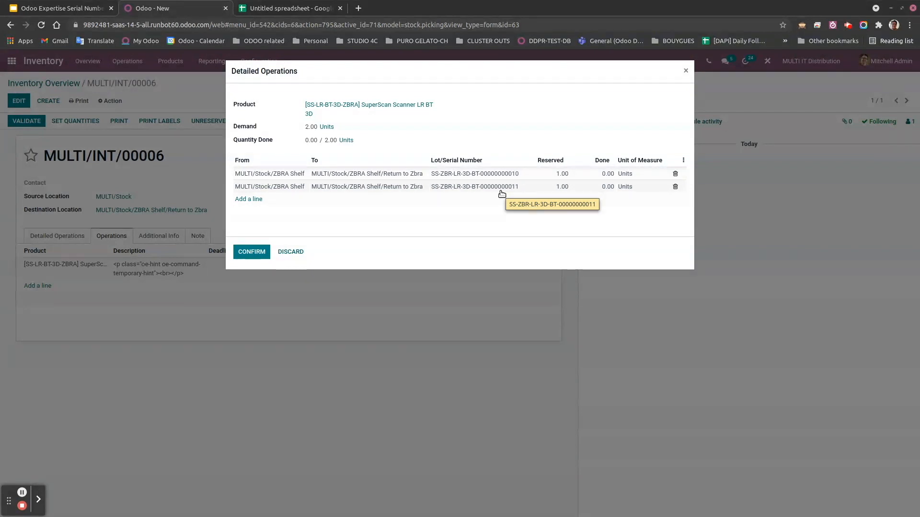
{"action": "left_click", "coordinate": [501, 175]}
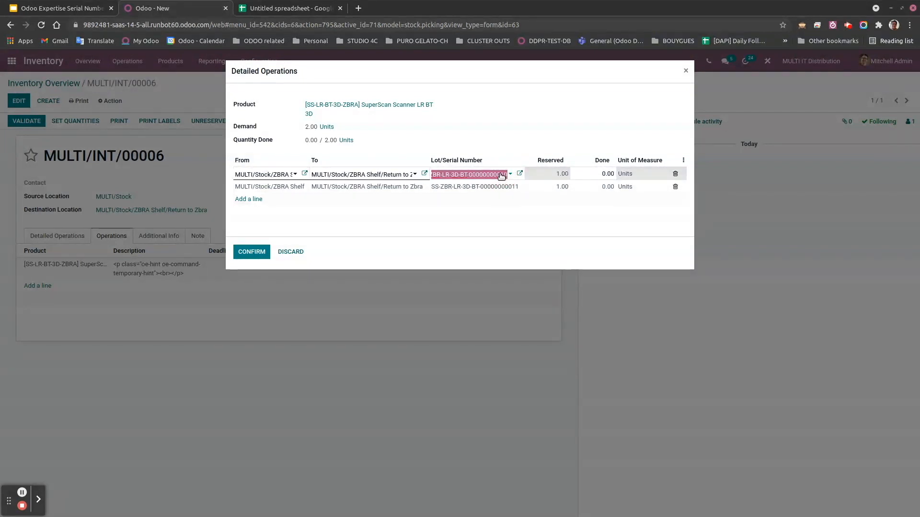
{"action": "left_click", "coordinate": [501, 174]}
{"action": "left_click", "coordinate": [528, 250]}
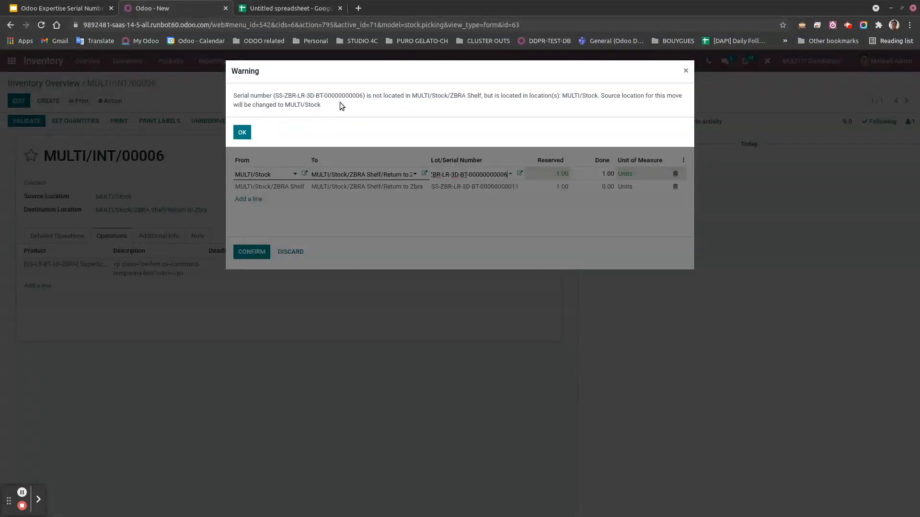
{"action": "left_click", "coordinate": [688, 70]}
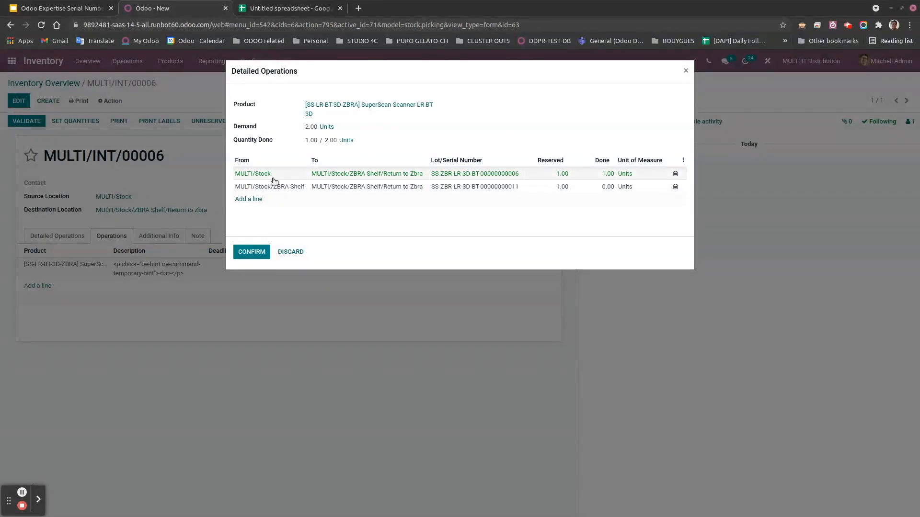
{"action": "left_click", "coordinate": [295, 189]}
{"action": "left_click", "coordinate": [296, 187]}
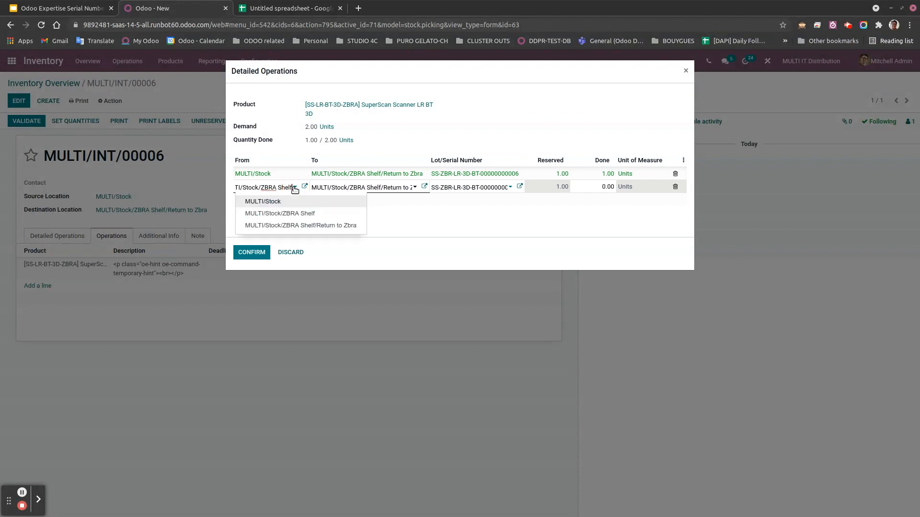
{"action": "left_click", "coordinate": [283, 201]}
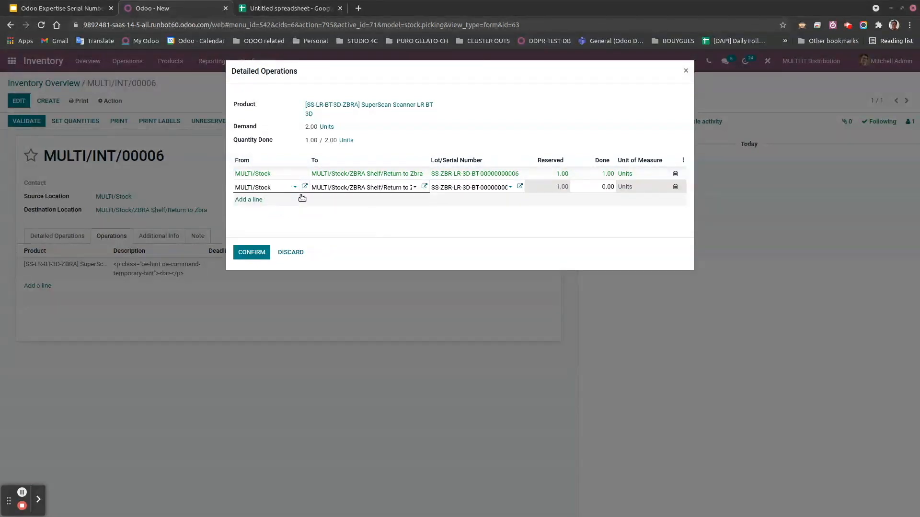
{"action": "left_click", "coordinate": [479, 187]}
{"action": "left_click", "coordinate": [523, 274]}
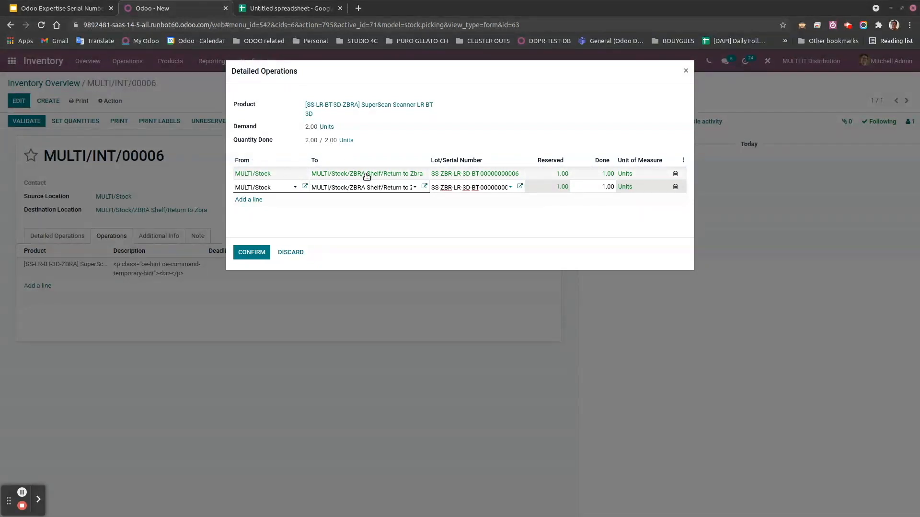
{"action": "left_click", "coordinate": [255, 253]}
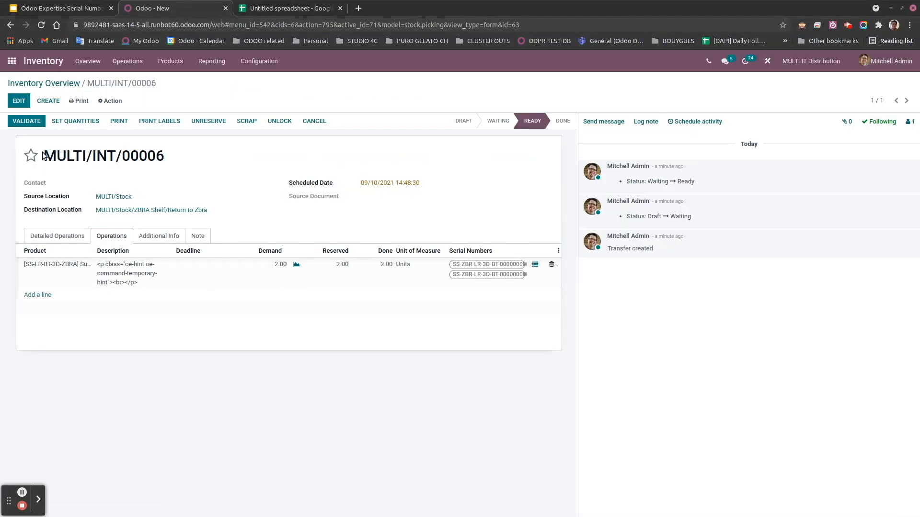
{"action": "left_click", "coordinate": [38, 121]}
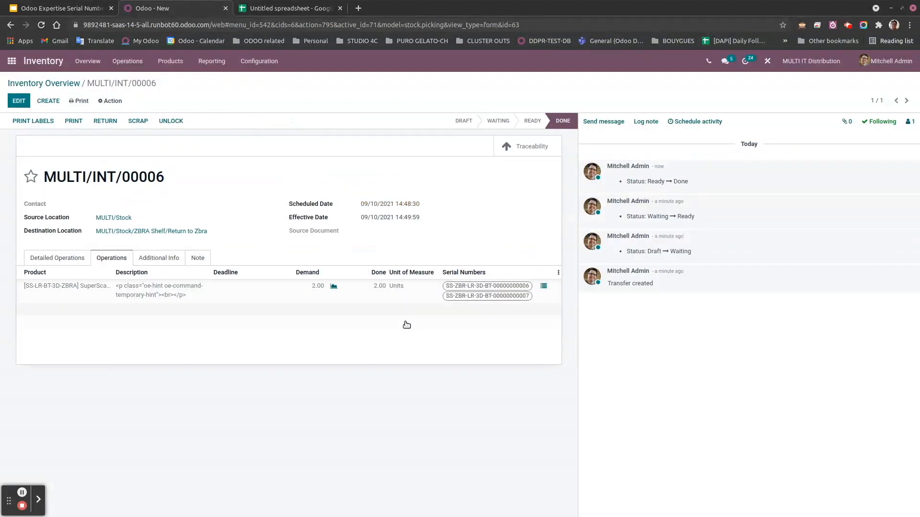
Review the completed transfer's detailed operations and examine the scanner's stock in the Return to Zbra location in the Inventory Report
{"action": "left_click", "coordinate": [73, 259]}
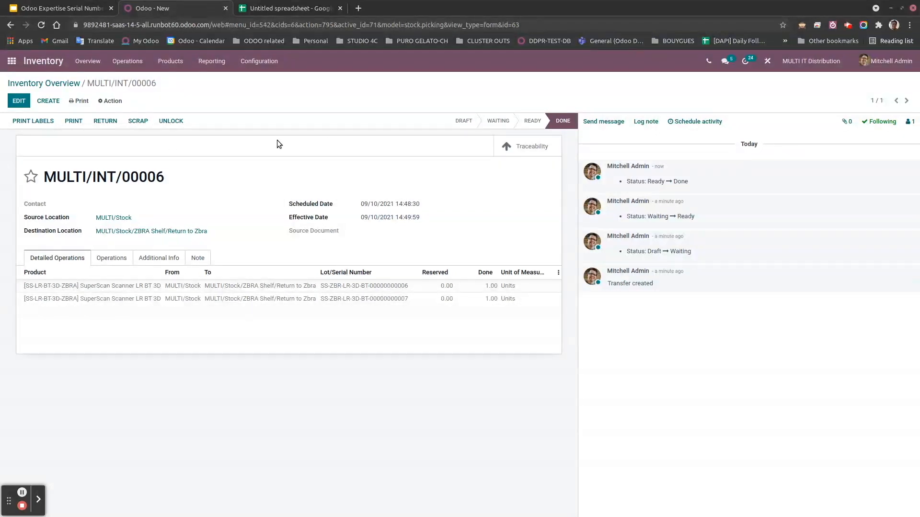
{"action": "left_click", "coordinate": [196, 64]}
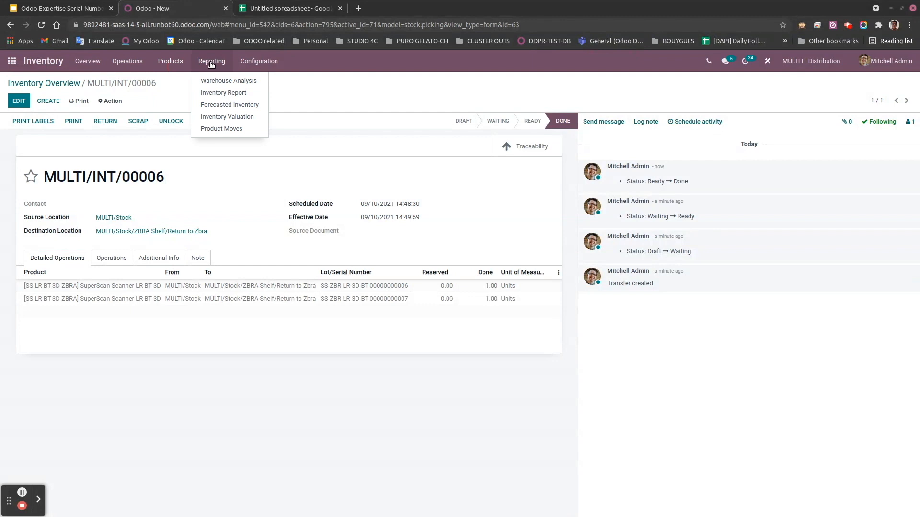
{"action": "left_click", "coordinate": [224, 93]}
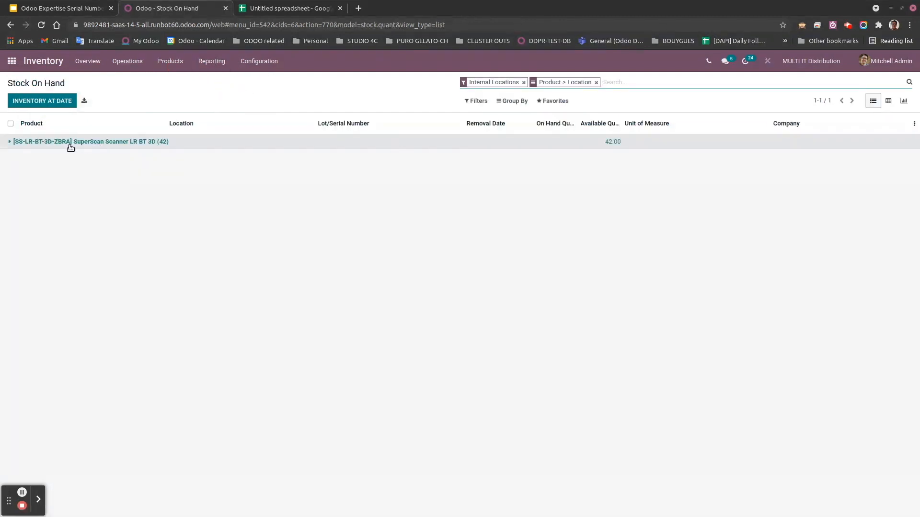
{"action": "left_click", "coordinate": [9, 142]}
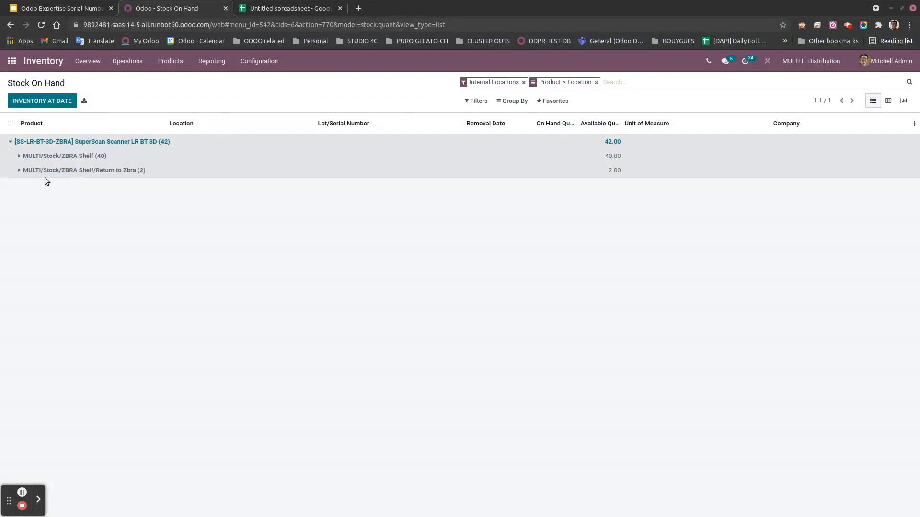
{"action": "left_click", "coordinate": [21, 173]}
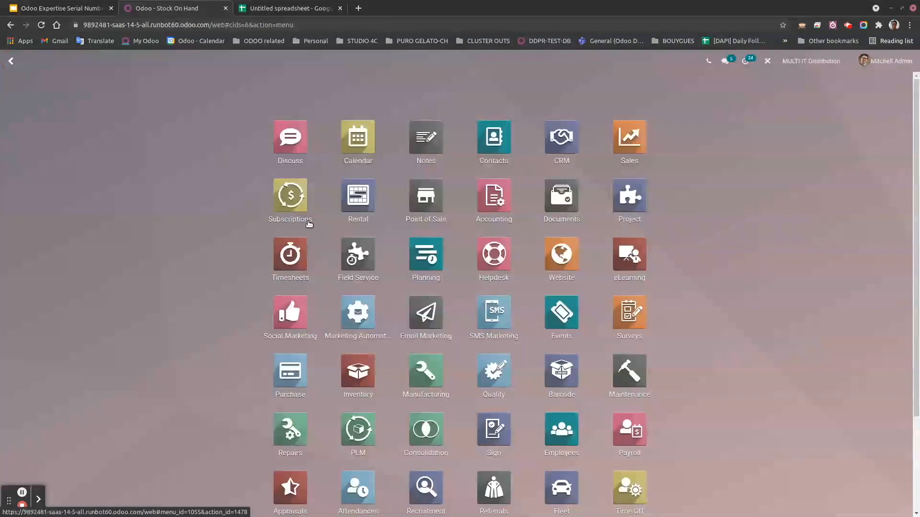
{"action": "left_click", "coordinate": [11, 61]}
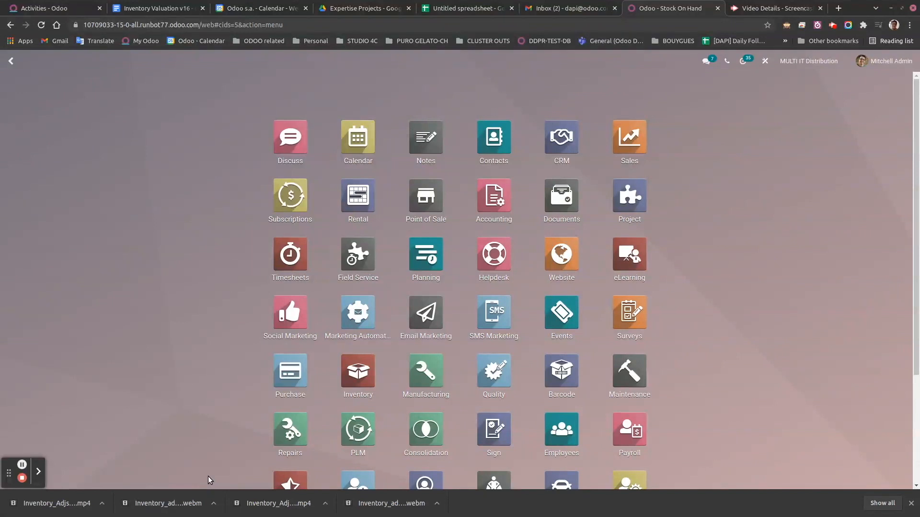